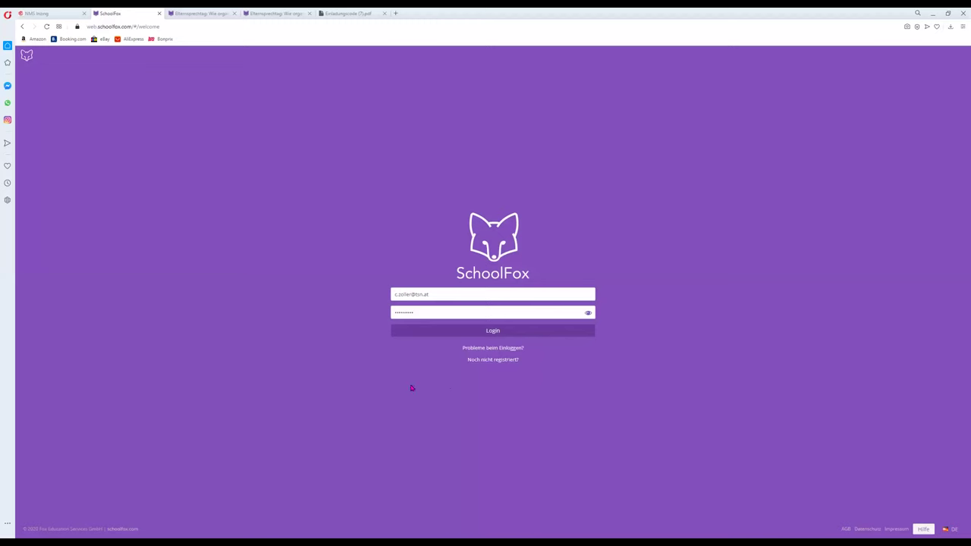
# Log in to SchoolFox with the prefilled teacher credentials.
pyautogui.click(476, 330)
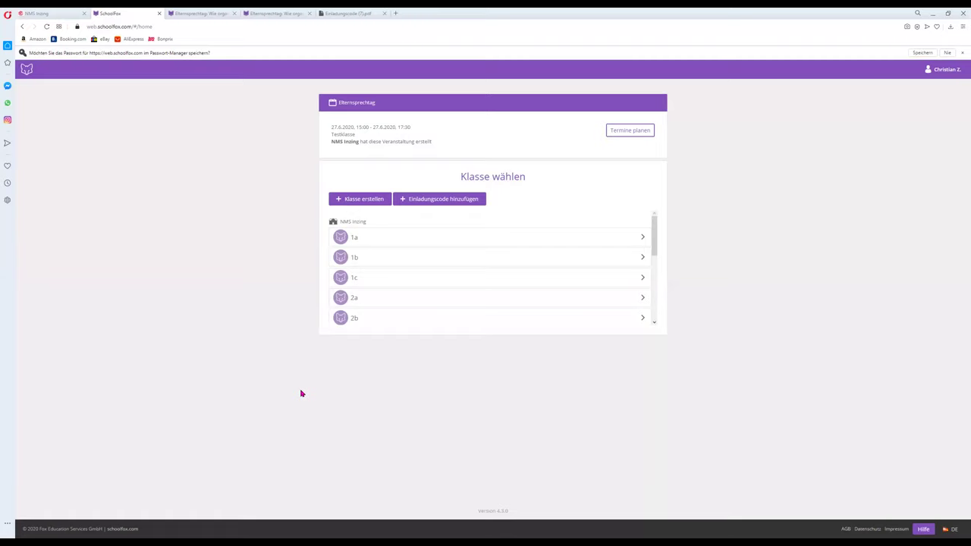
pyautogui.hotkey('ctrl', '+')
pyautogui.hotkey('ctrl', '+')
pyautogui.hotkey('ctrl', '+')
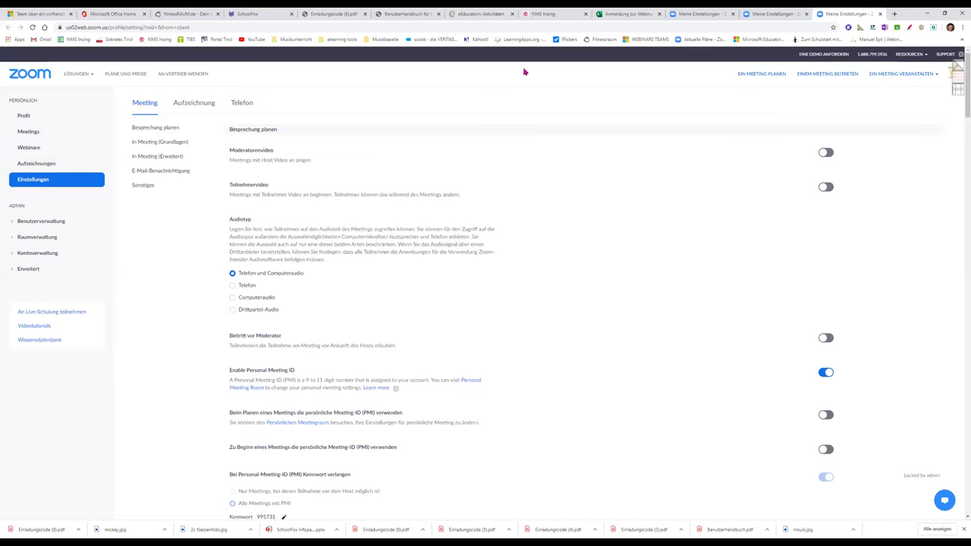
# Switch to the school account's SchoolFox page and open the FoxAdmin administration of NMS Inzing.
pyautogui.click(247, 13)
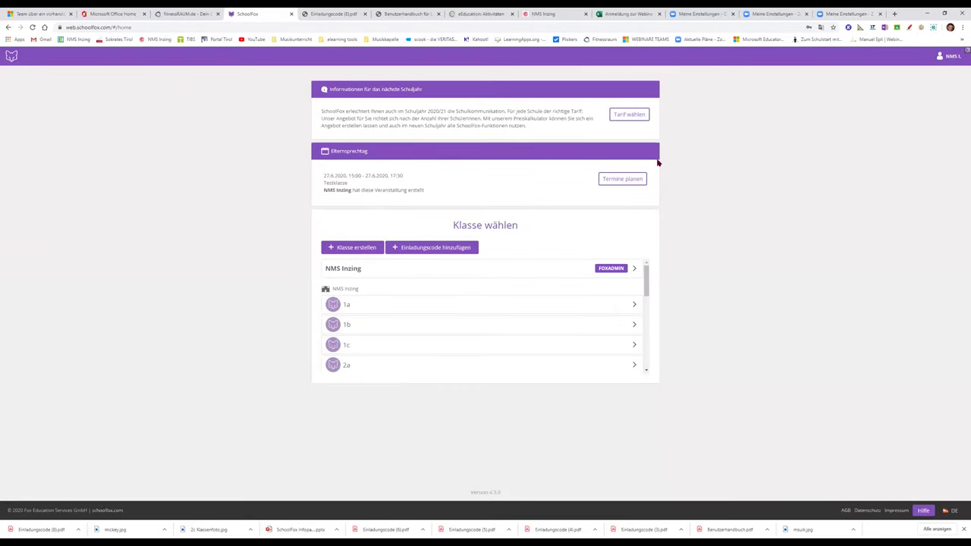
pyautogui.click(611, 269)
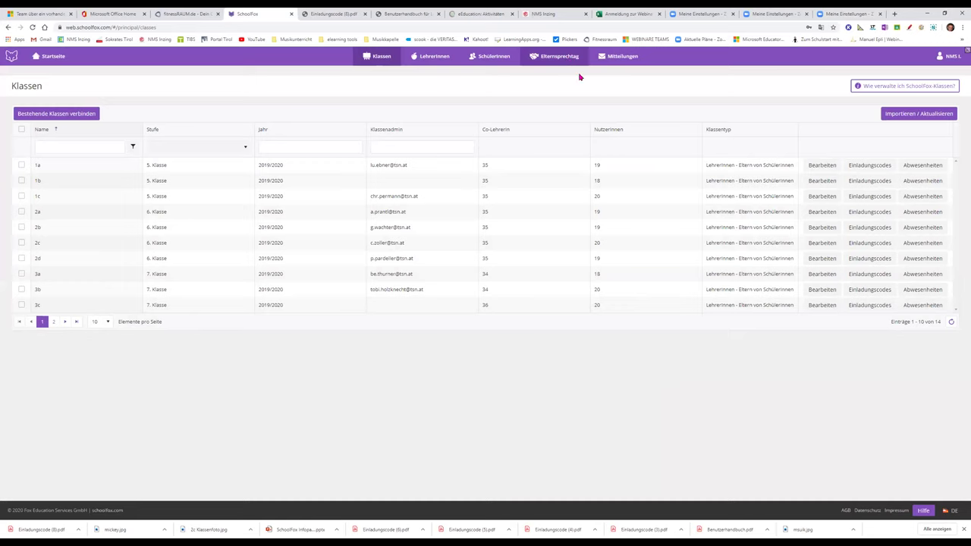
pyautogui.click(625, 60)
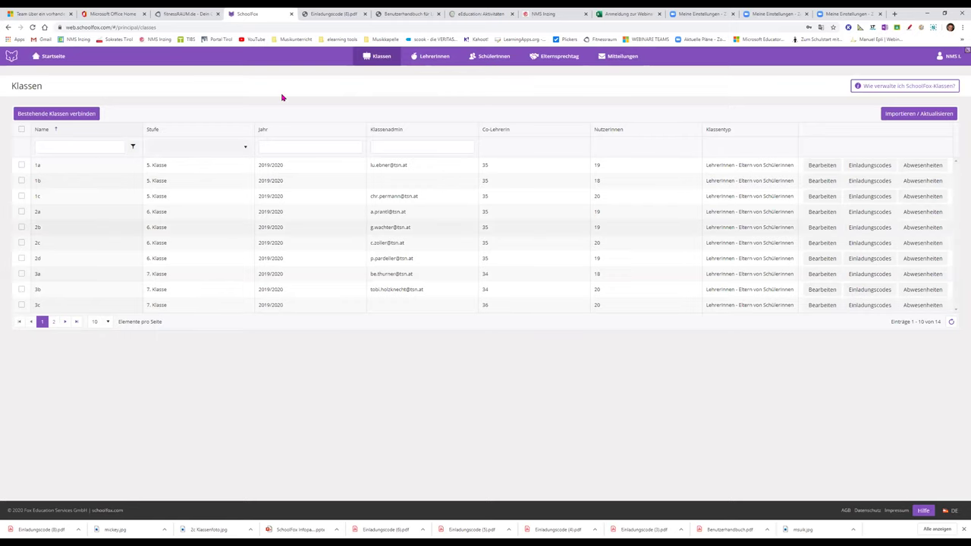
# Open the teacher overview (LehrerInnen) and show 50 entries per page.
pyautogui.click(433, 64)
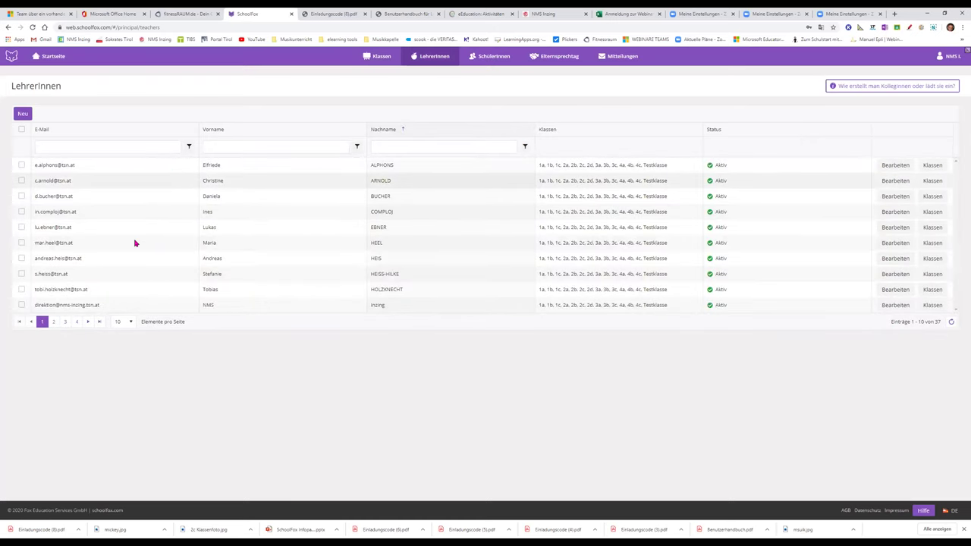
pyautogui.click(130, 324)
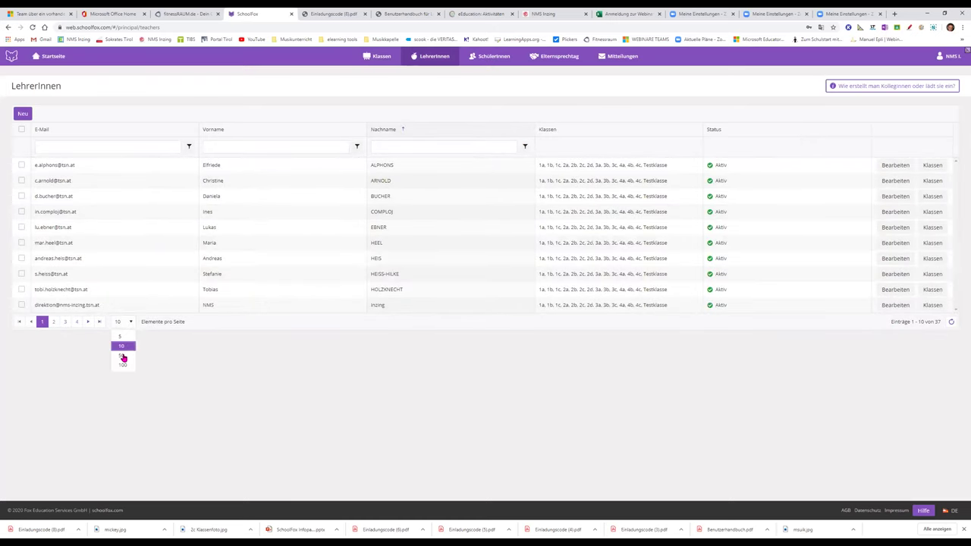
pyautogui.click(130, 355)
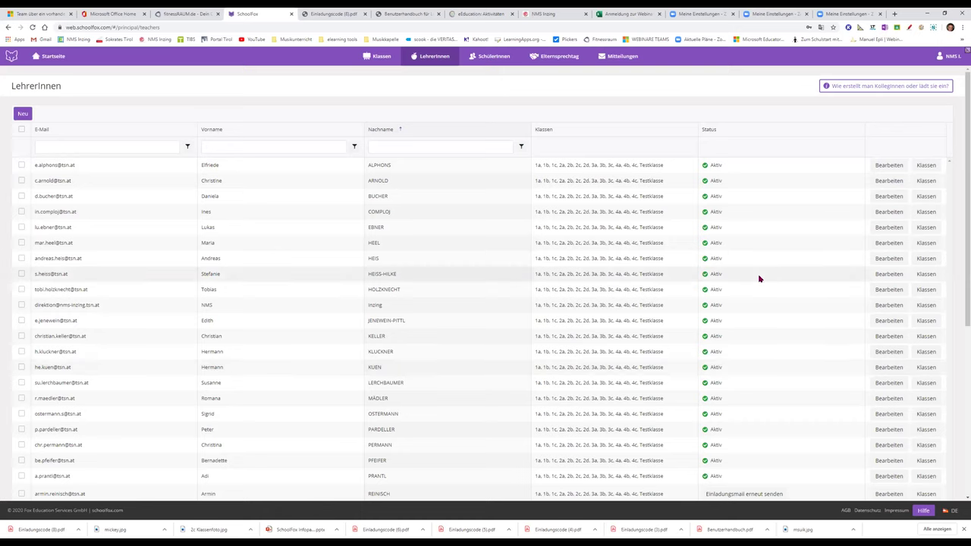
# Resend the invitation mail to the inactive teacher near the end of the teacher list and close the dialog.
pyautogui.scroll(-3, 758, 277)
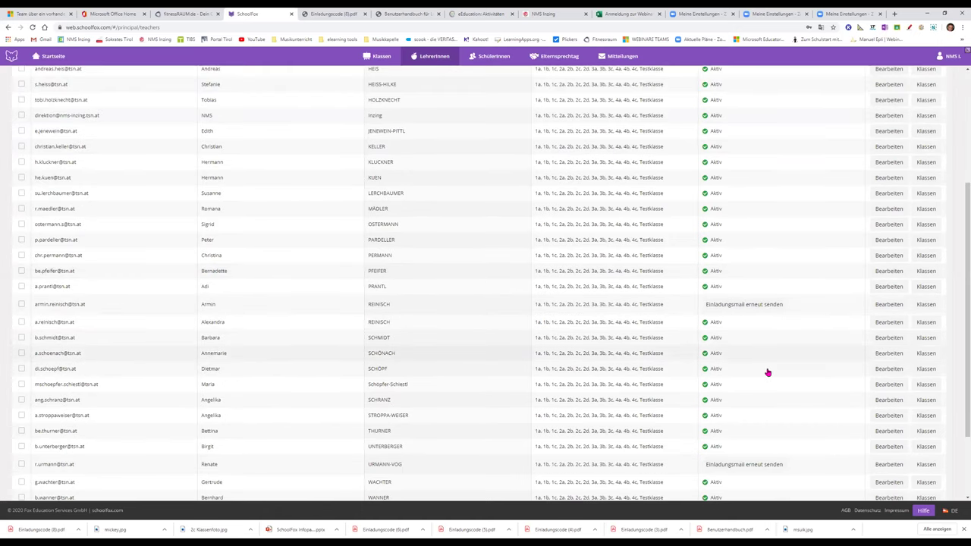
pyautogui.scroll(-2, 742, 367)
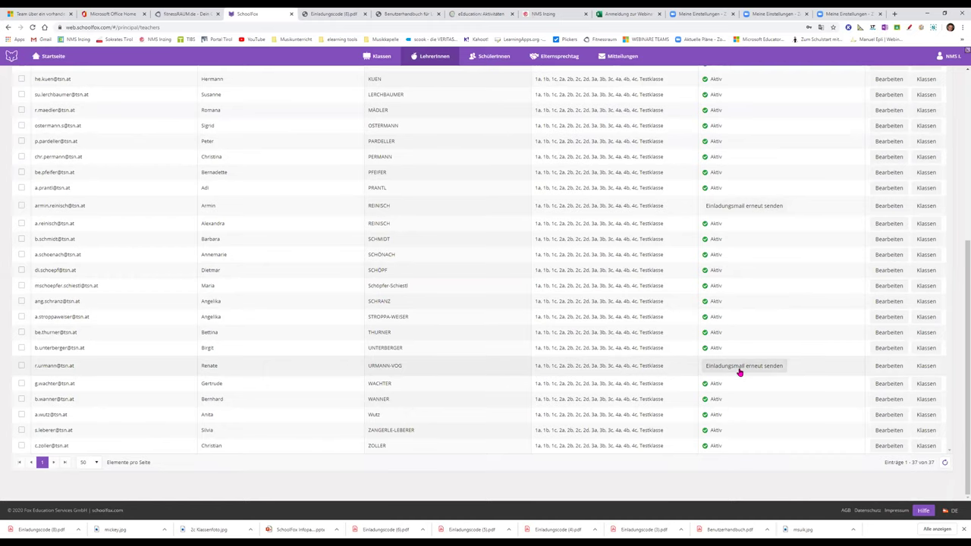
pyautogui.click(739, 368)
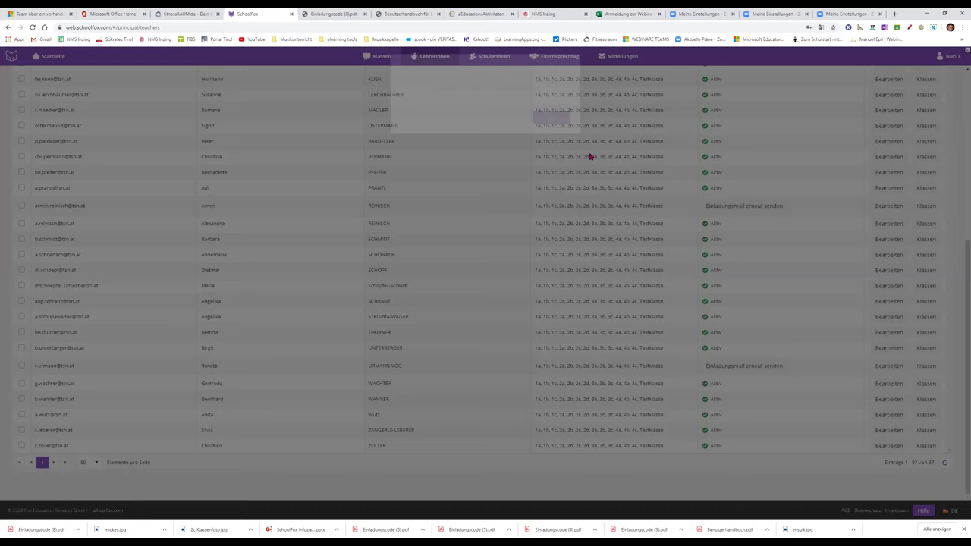
pyautogui.click(784, 293)
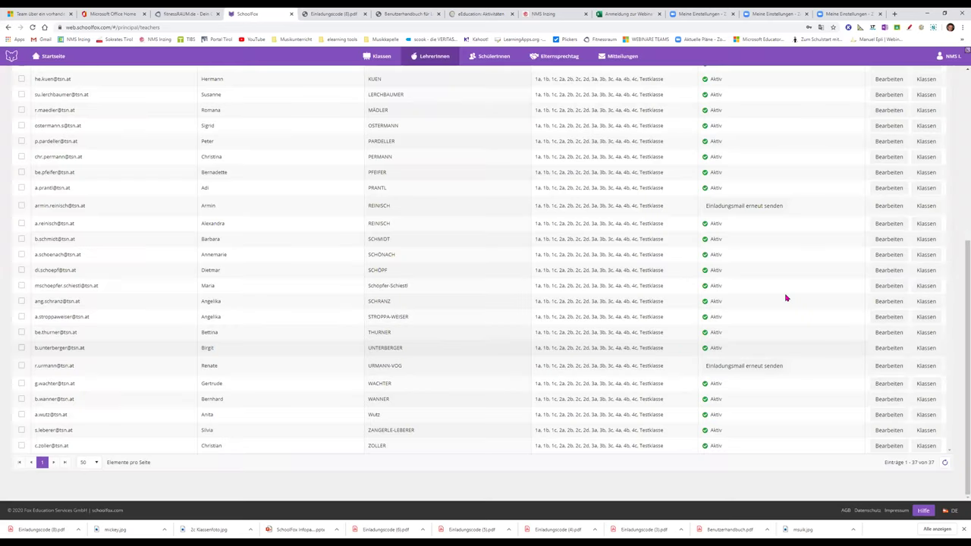
pyautogui.scroll(2, 783, 296)
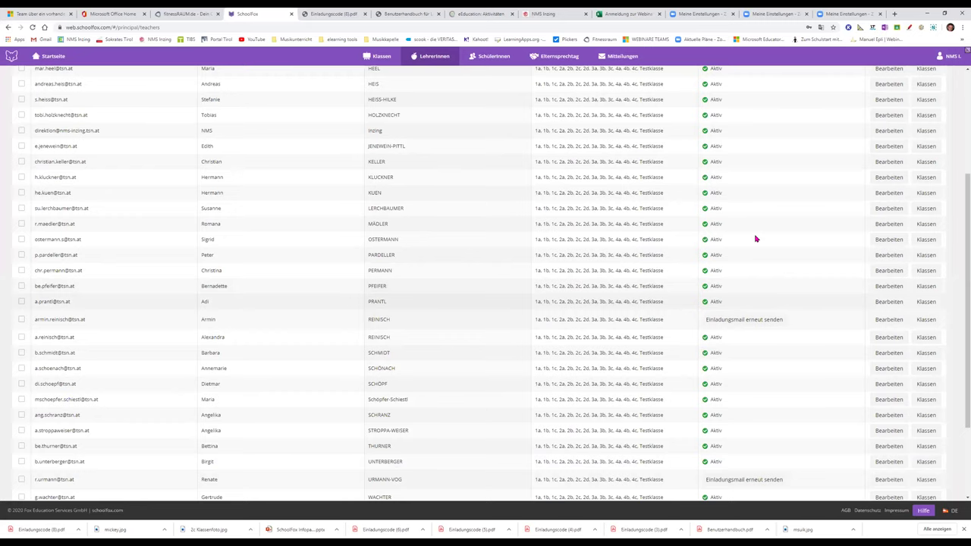
pyautogui.scroll(3, 754, 232)
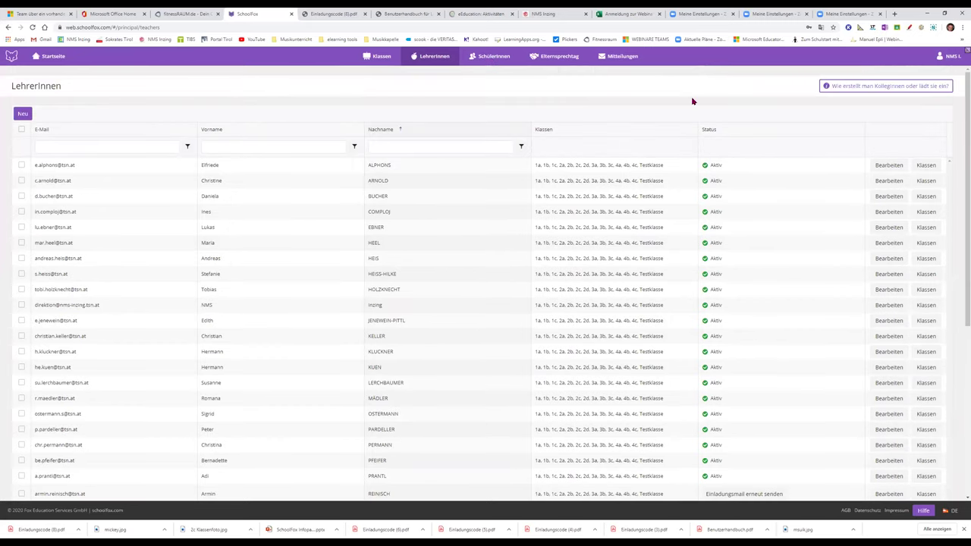
# Show the student overview (SchülerInnen) with 100 entries per page and open its class filter.
pyautogui.click(489, 56)
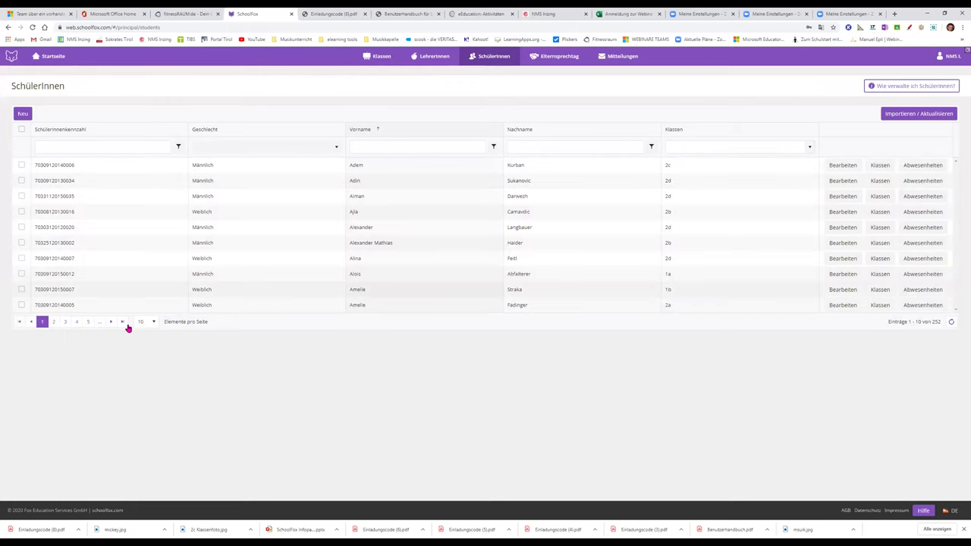
pyautogui.click(156, 323)
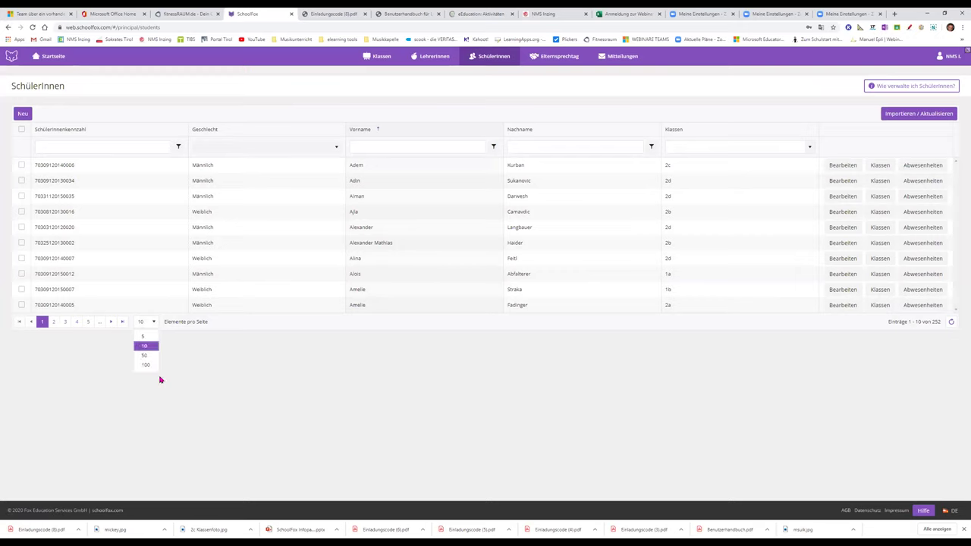
pyautogui.click(146, 365)
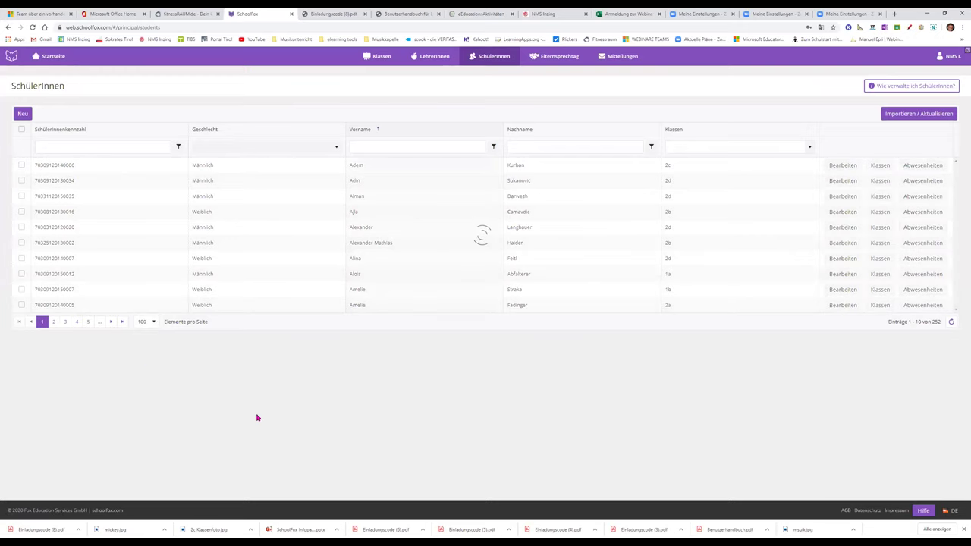
pyautogui.click(803, 148)
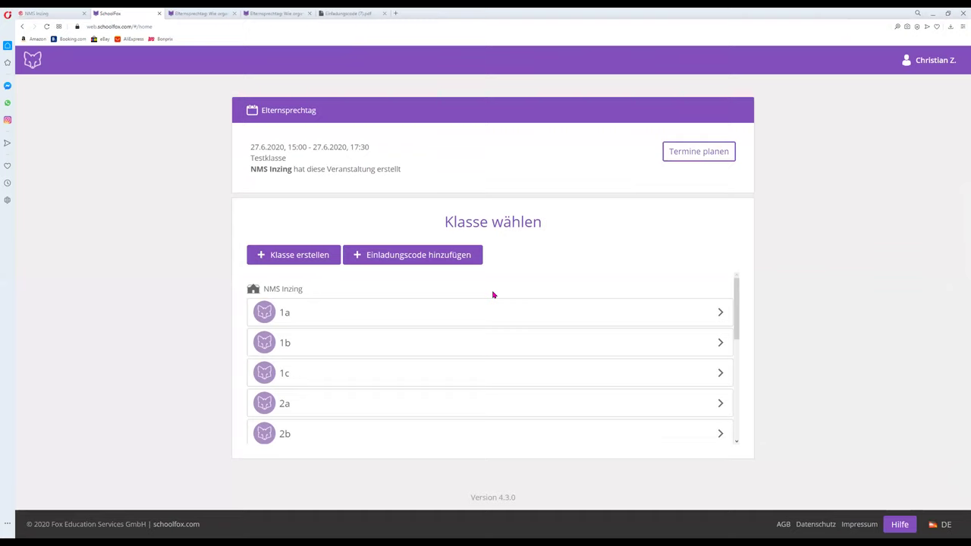
# Open the Testklasse from the teacher account's class list and display its students.
pyautogui.scroll(-2, 494, 346)
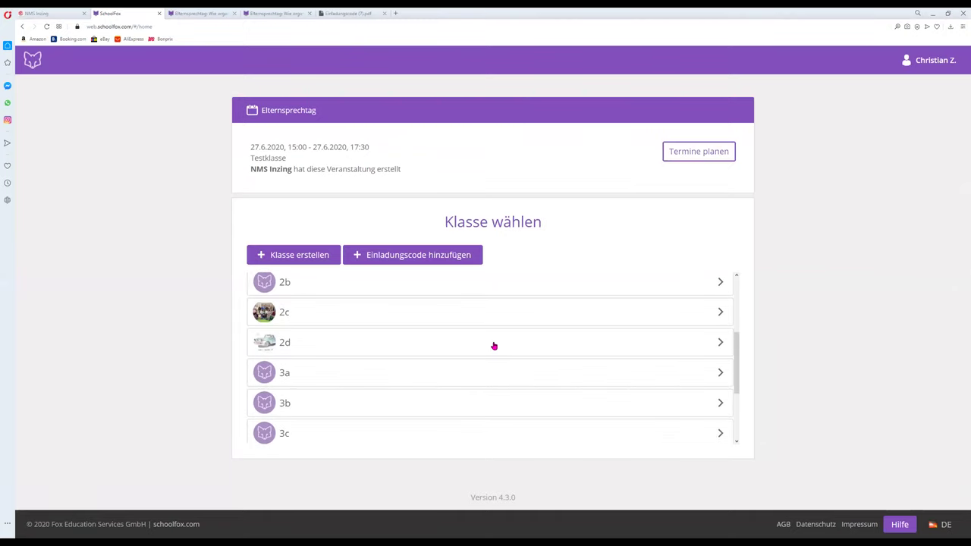
pyautogui.scroll(-2, 493, 346)
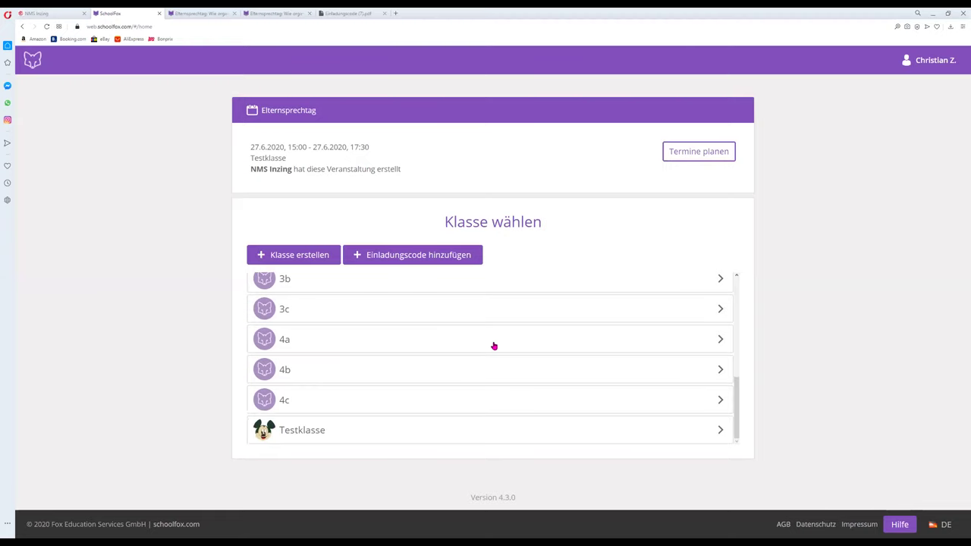
pyautogui.scroll(2, 318, 332)
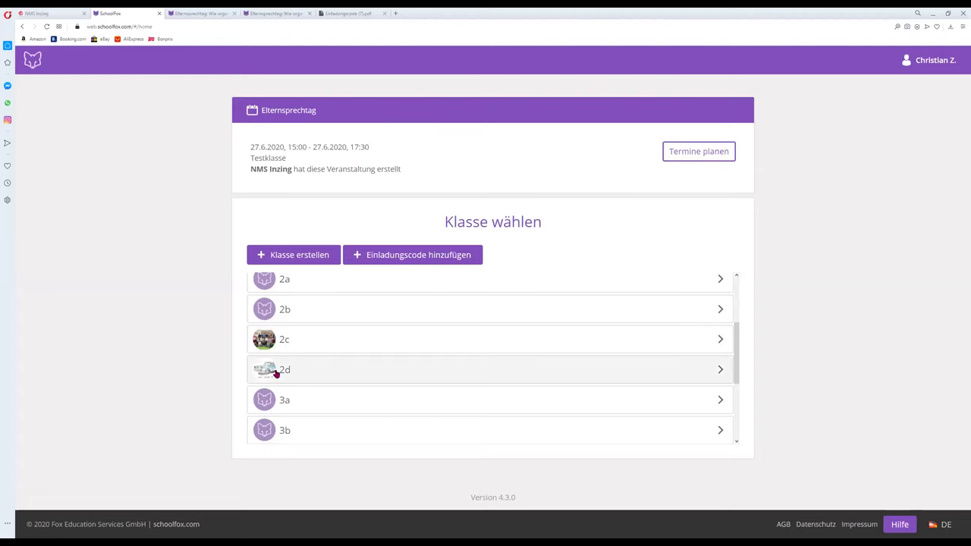
pyautogui.scroll(-2, 323, 372)
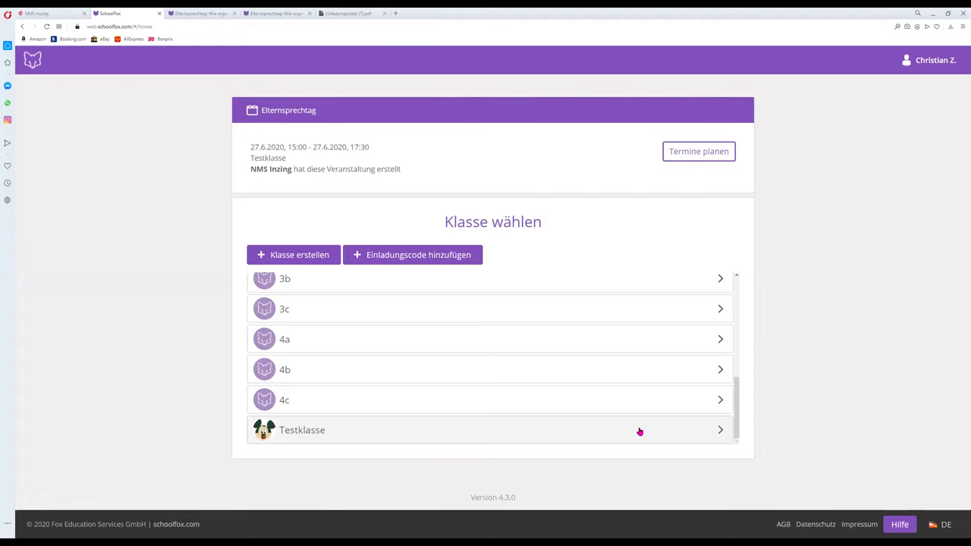
pyautogui.click(721, 430)
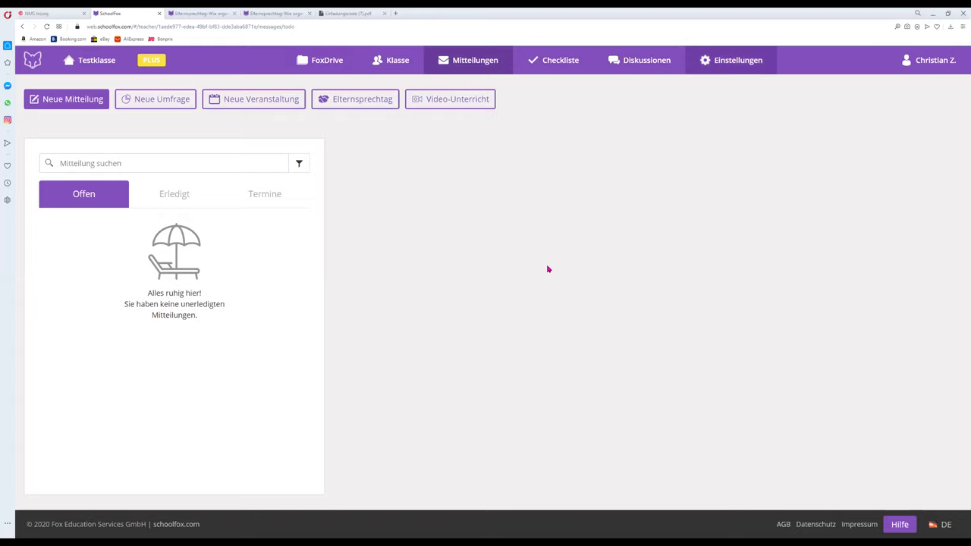
pyautogui.click(402, 62)
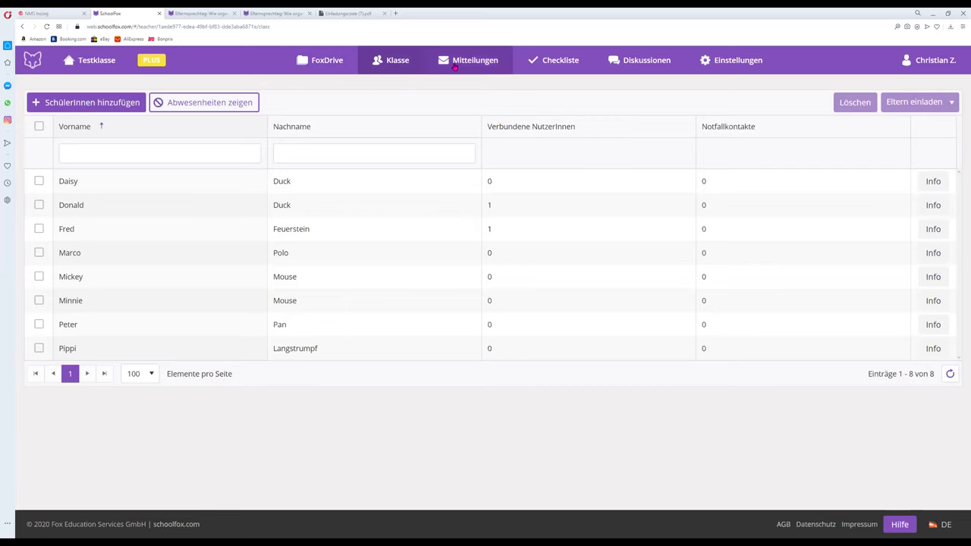
# Create a new message (Neue Mitteilung) for the Testklasse with the subject "Schulausflug".
pyautogui.click(457, 66)
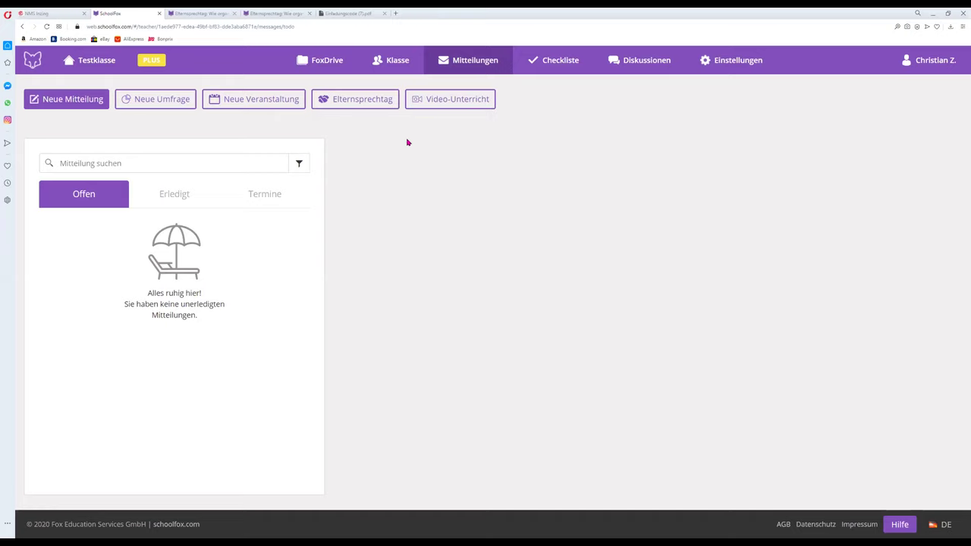
pyautogui.click(34, 100)
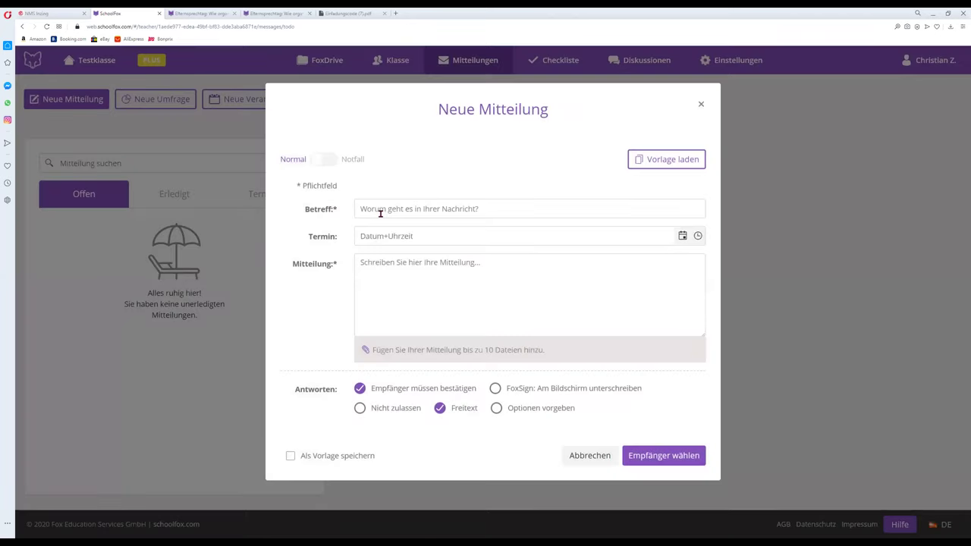
pyautogui.click(380, 213)
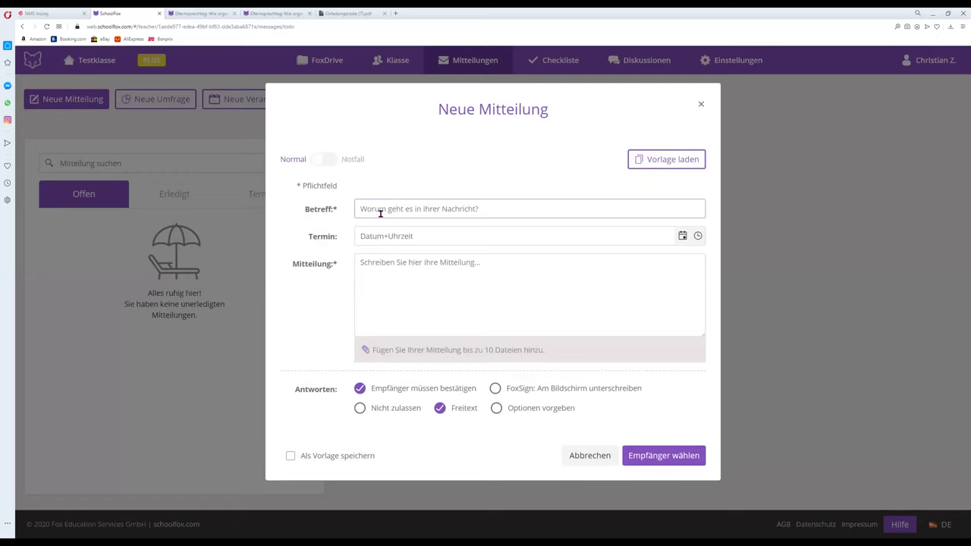
pyautogui.write('S')
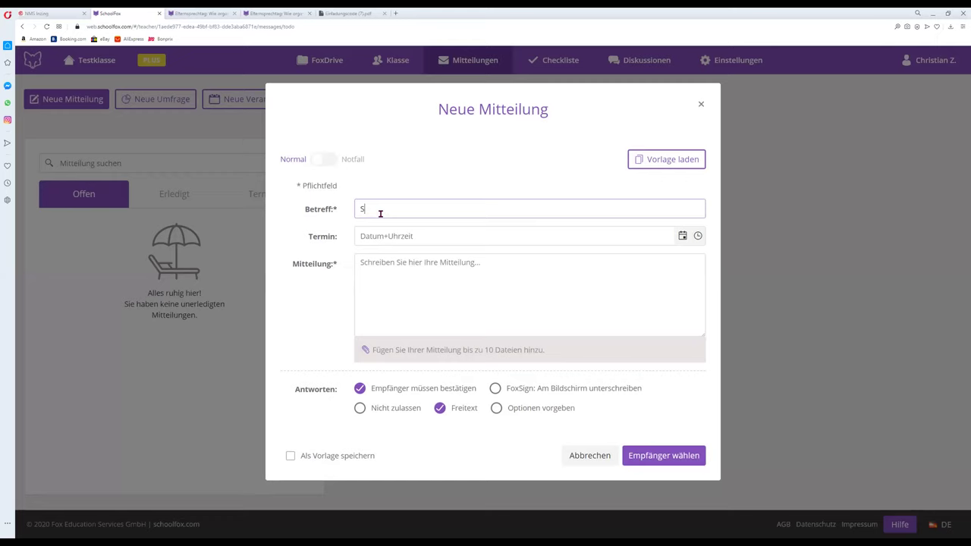
pyautogui.write('chulausflug')
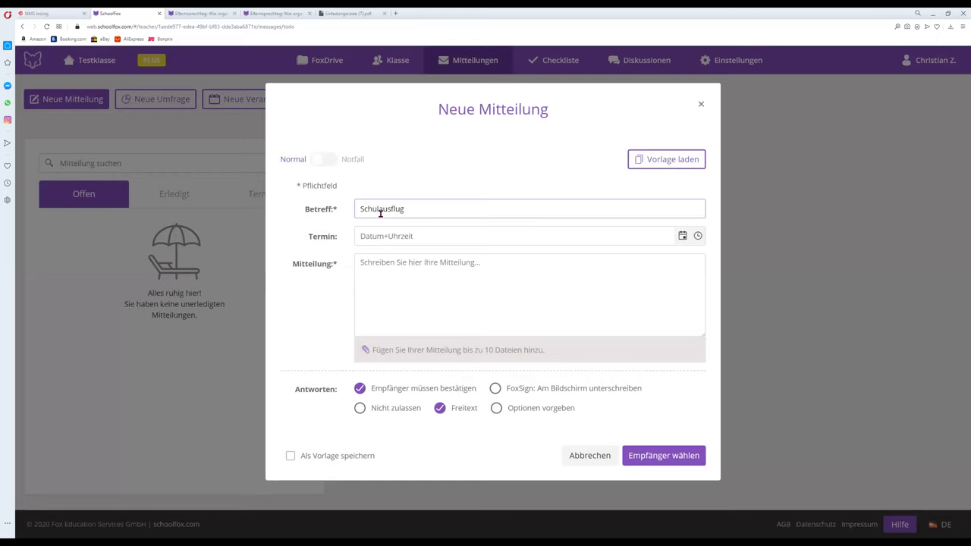
# Set the message's appointment to 30.06.2020 at 08:30.
pyautogui.click(682, 237)
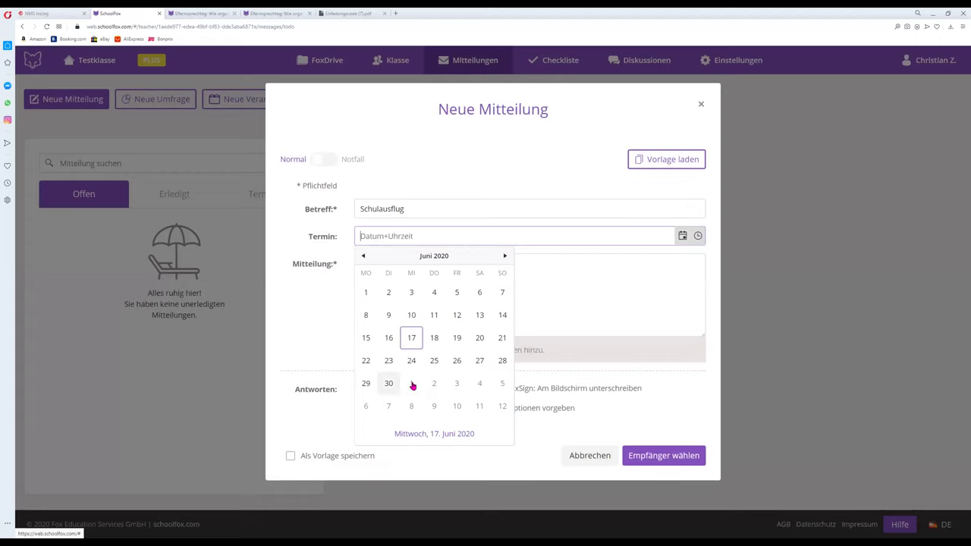
pyautogui.click(389, 383)
pyautogui.click(698, 237)
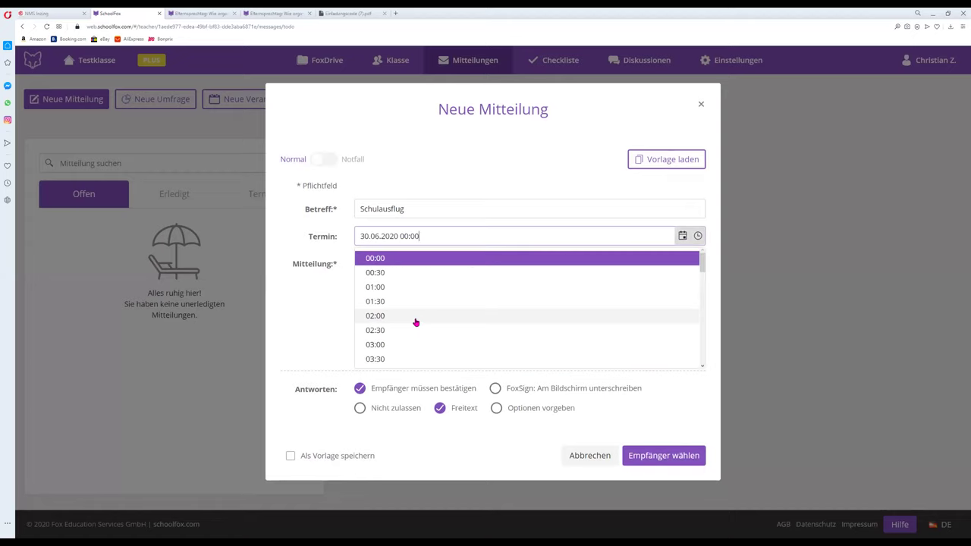
pyautogui.scroll(-3, 410, 319)
pyautogui.click(381, 314)
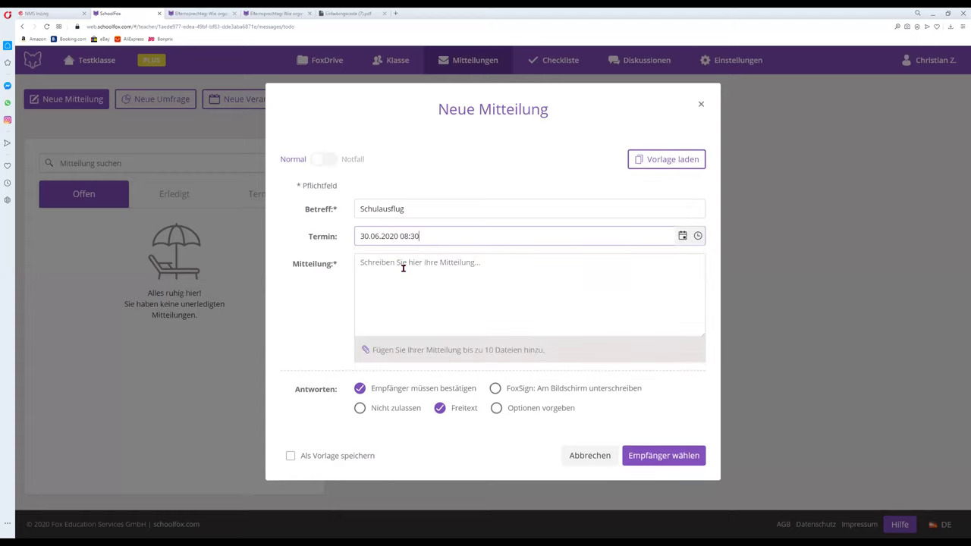
# Write the message text "Liebe Eltern", followed after a blank line by "Am........".
pyautogui.click(403, 267)
pyautogui.write('L')
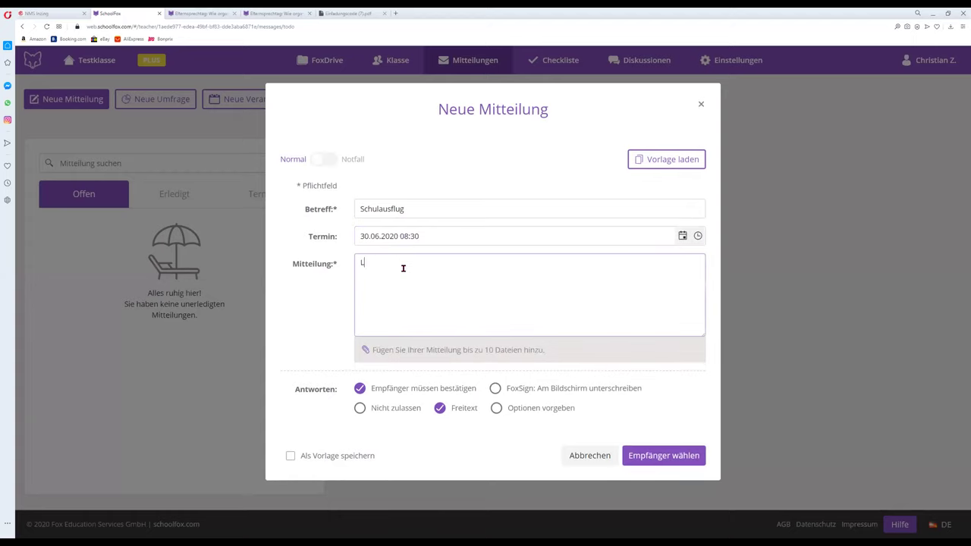
pyautogui.write('iebe E')
pyautogui.write('ltern  ')
pyautogui.write('Am')
pyautogui.write('...')
pyautogui.write('.....')
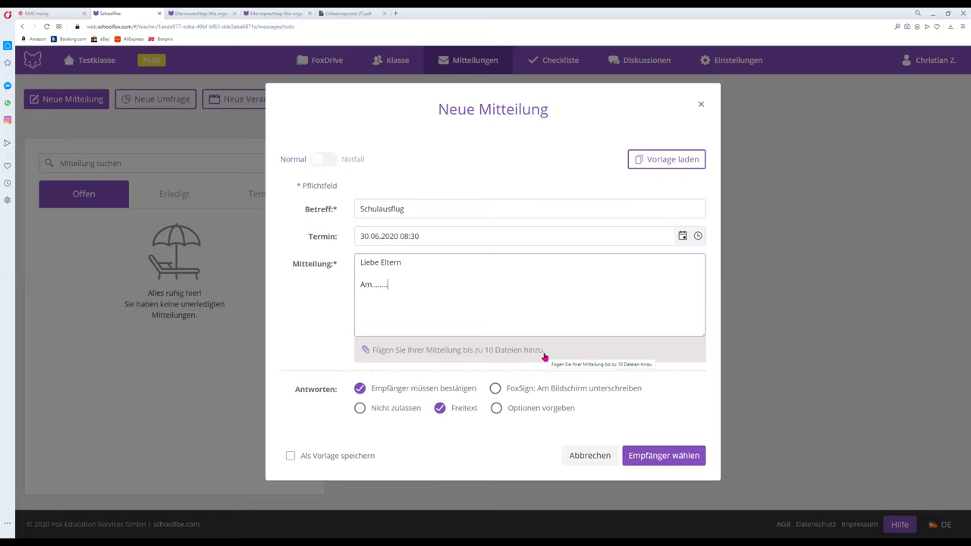
pyautogui.click(373, 354)
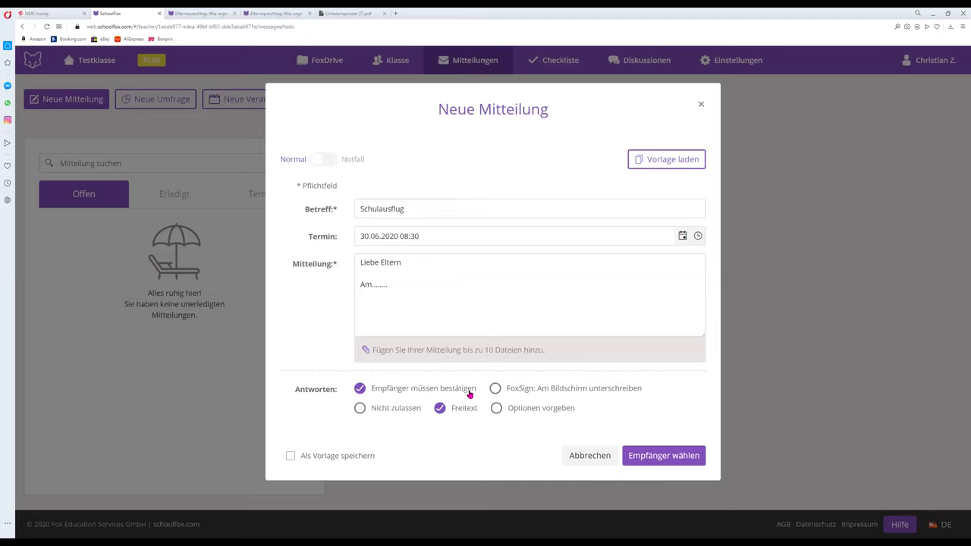
# Set the message's replies to on-screen signing with FoxSign and "Nicht zulassen".
pyautogui.click(526, 392)
pyautogui.click(497, 409)
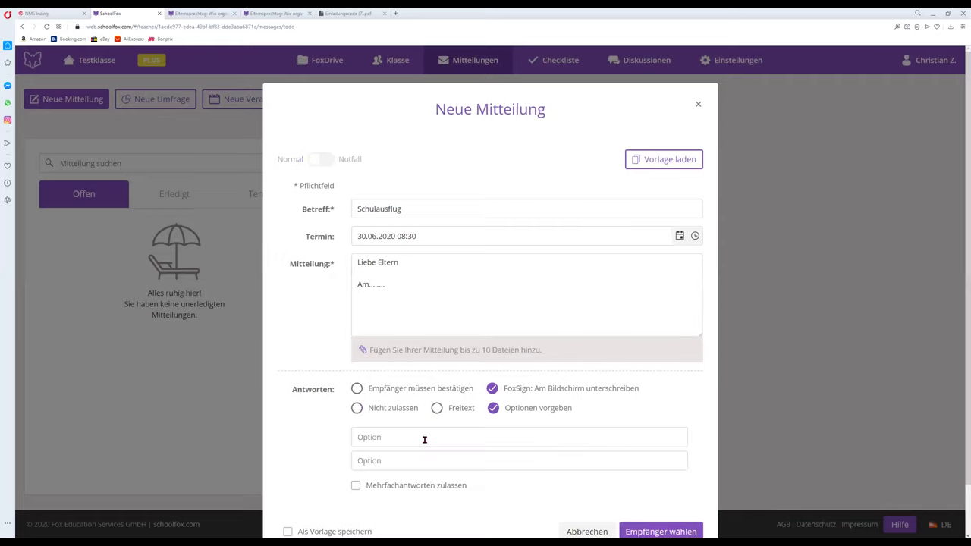
pyautogui.click(423, 461)
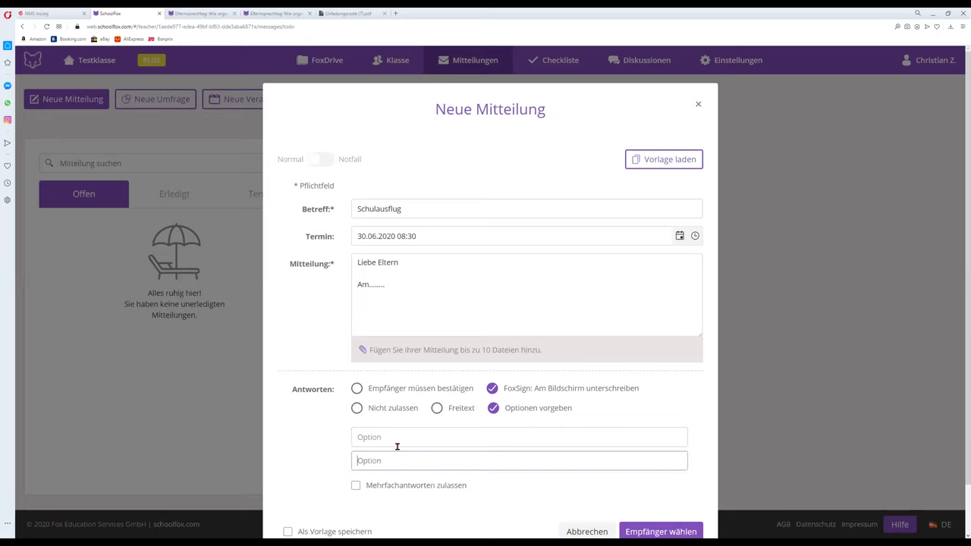
pyautogui.click(359, 409)
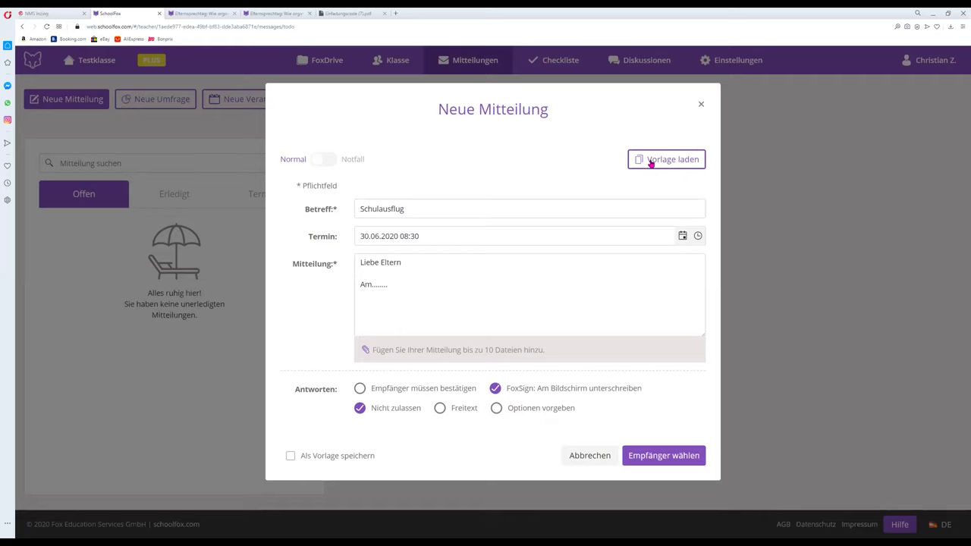
# Choose the parents of every student in the Testklasse, one after another, as the message's recipients.
pyautogui.click(643, 460)
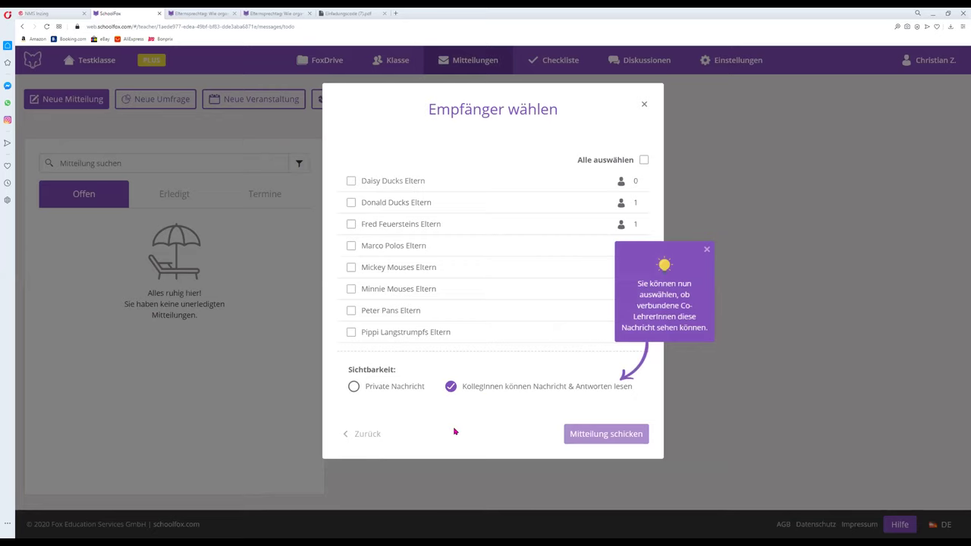
pyautogui.click(351, 224)
pyautogui.click(351, 245)
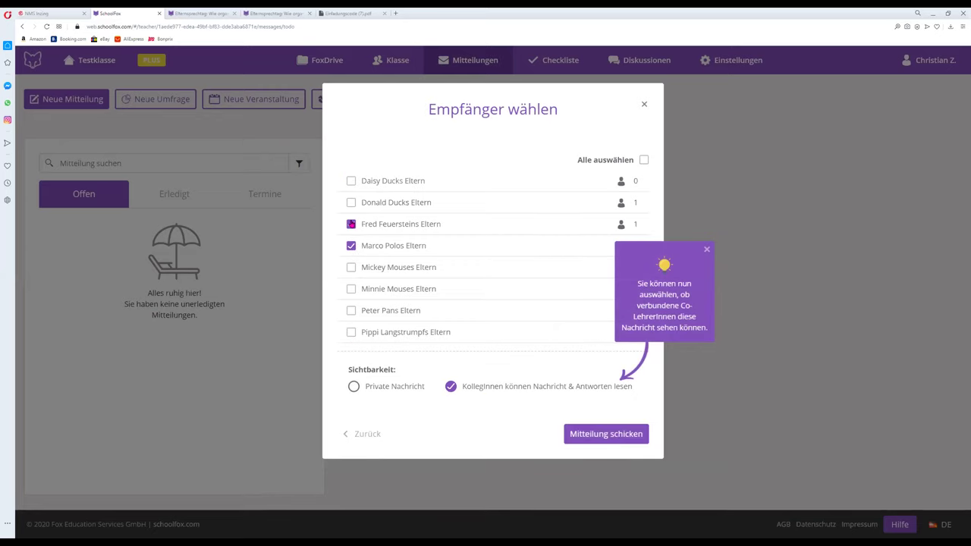
pyautogui.click(351, 289)
pyautogui.click(351, 202)
pyautogui.click(352, 181)
pyautogui.click(351, 267)
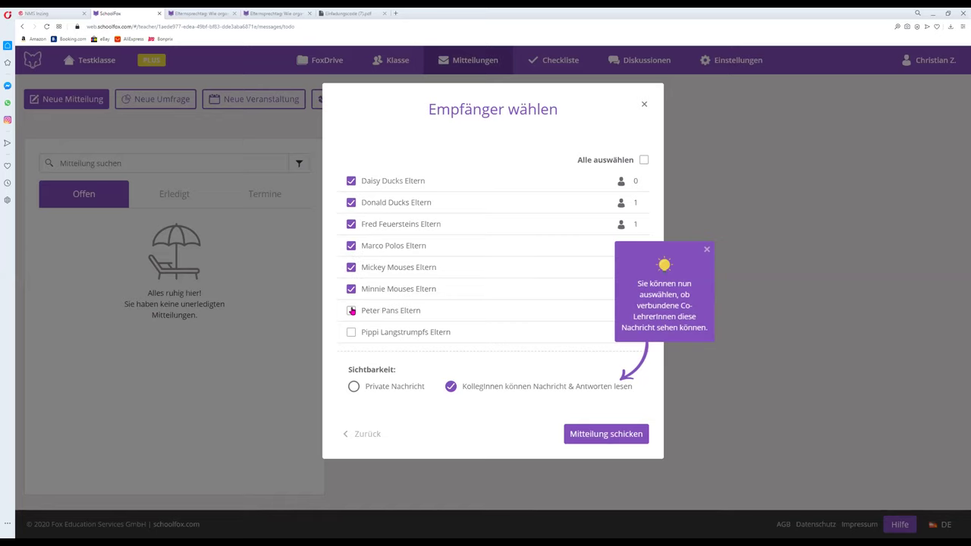
pyautogui.click(351, 310)
pyautogui.press('Tab')
pyautogui.press('space')
# Set the message's visibility to "Private Nachricht" and send it to the selected parents.
pyautogui.click(354, 387)
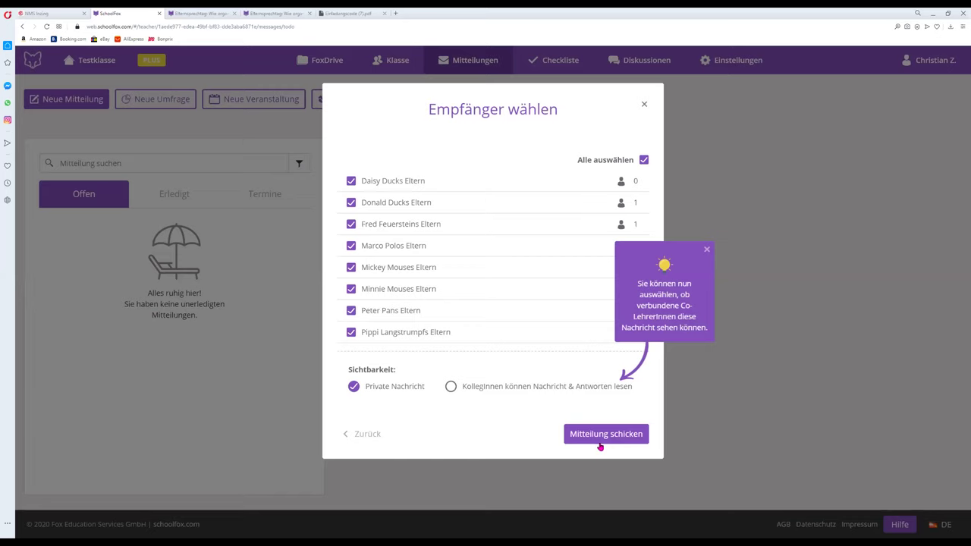
pyautogui.click(577, 442)
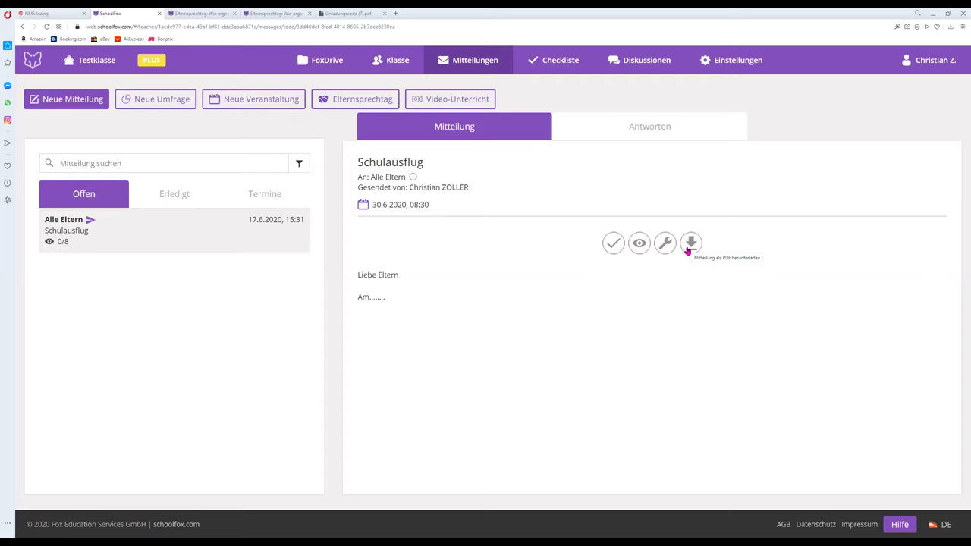
# Check which parents have and have not confirmed the Schulausflug message, and close the confirmations overview.
pyautogui.click(642, 244)
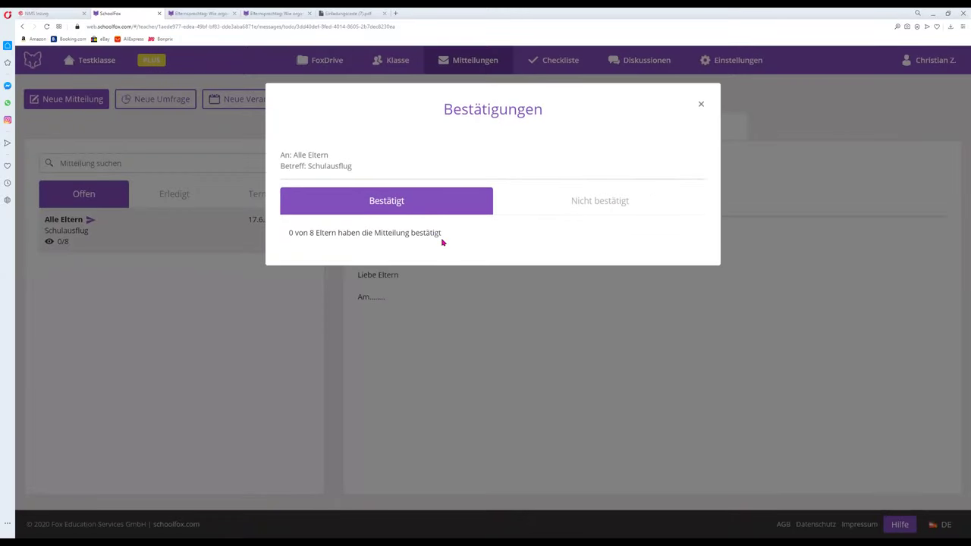
pyautogui.click(578, 205)
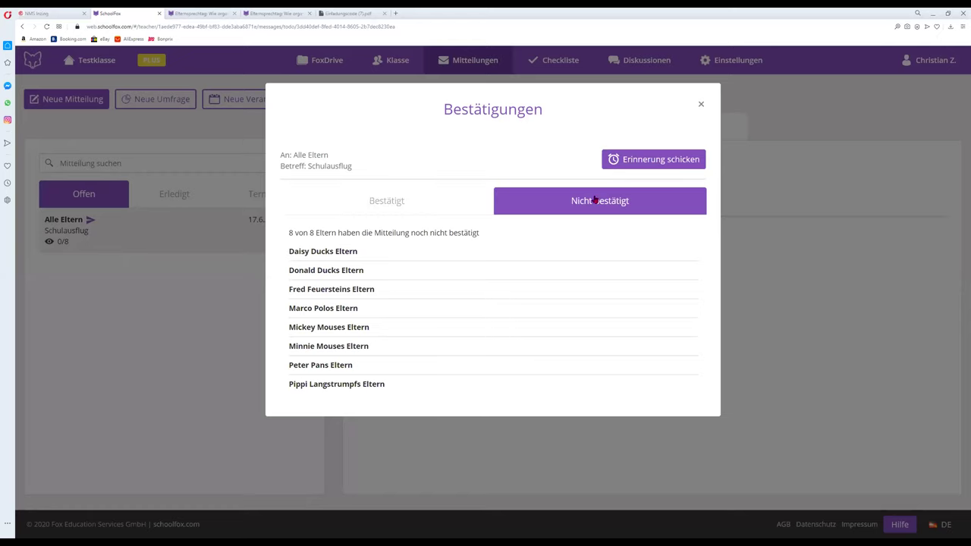
pyautogui.click(701, 104)
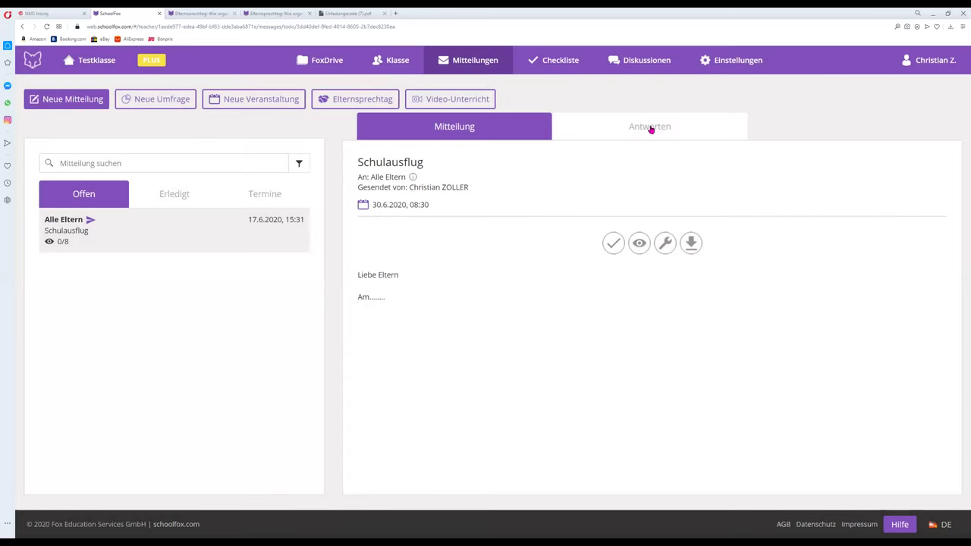
# View the replies (Antworten) of the sent Schulausflug message.
pyautogui.click(650, 128)
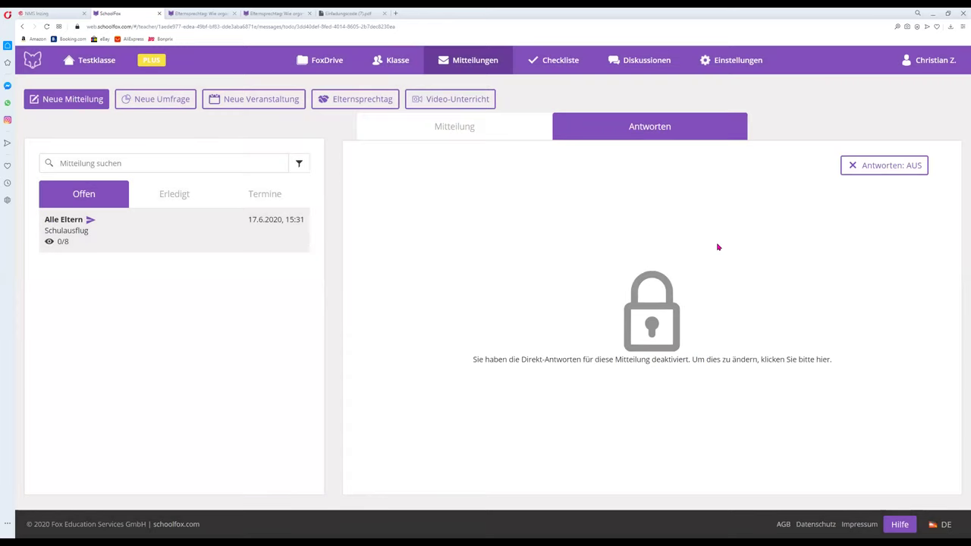
pyautogui.click(498, 138)
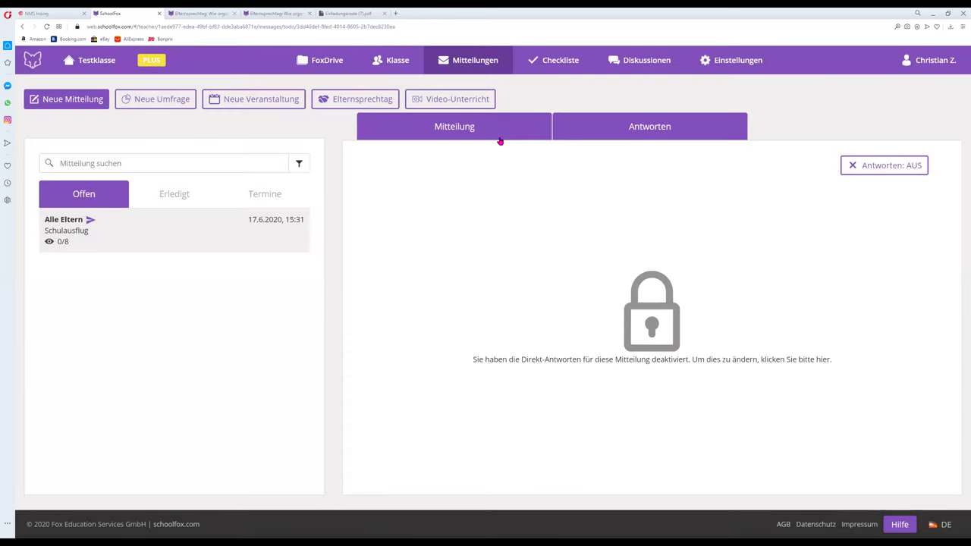
pyautogui.click(650, 127)
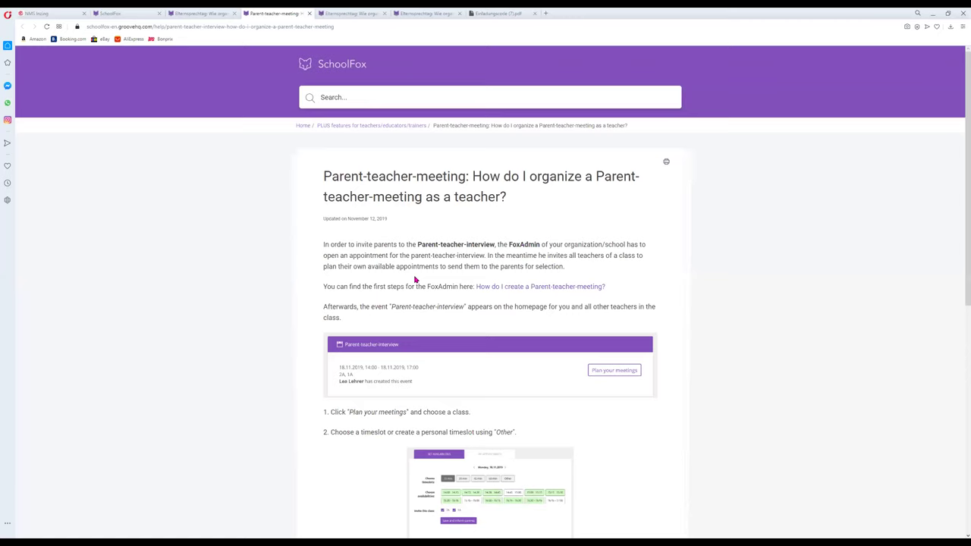
# Read through the English help article on organizing a parent-teacher meeting as a teacher.
pyautogui.scroll(-4, 415, 280)
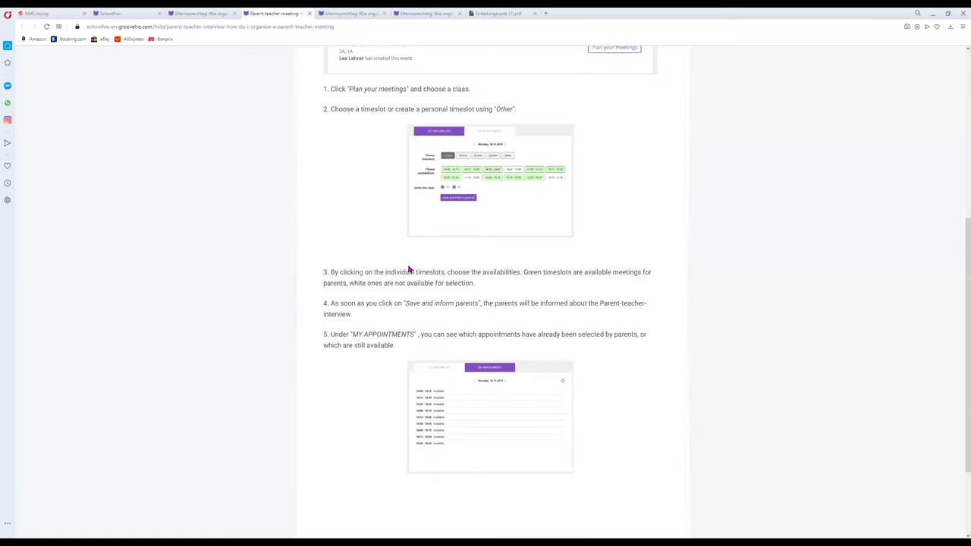
pyautogui.scroll(-2, 398, 260)
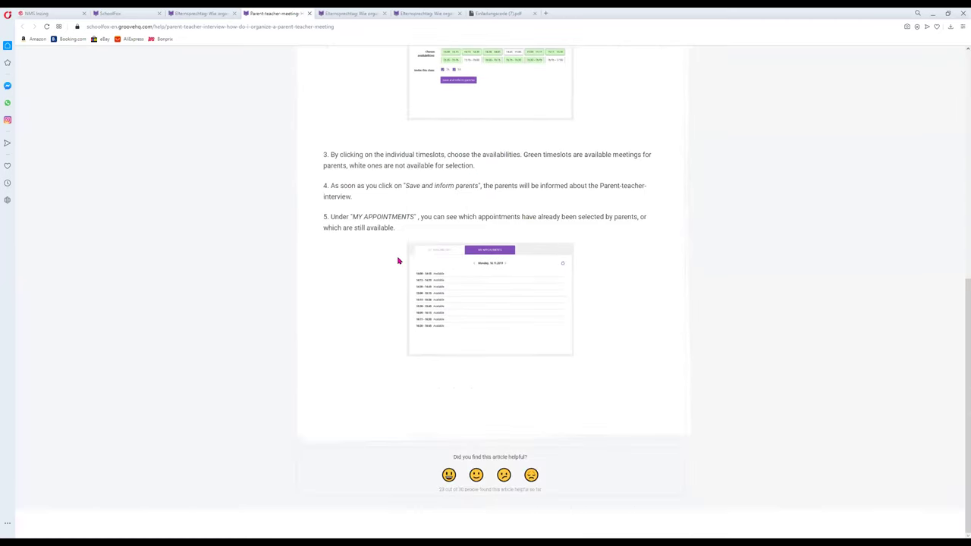
pyautogui.scroll(6, 398, 261)
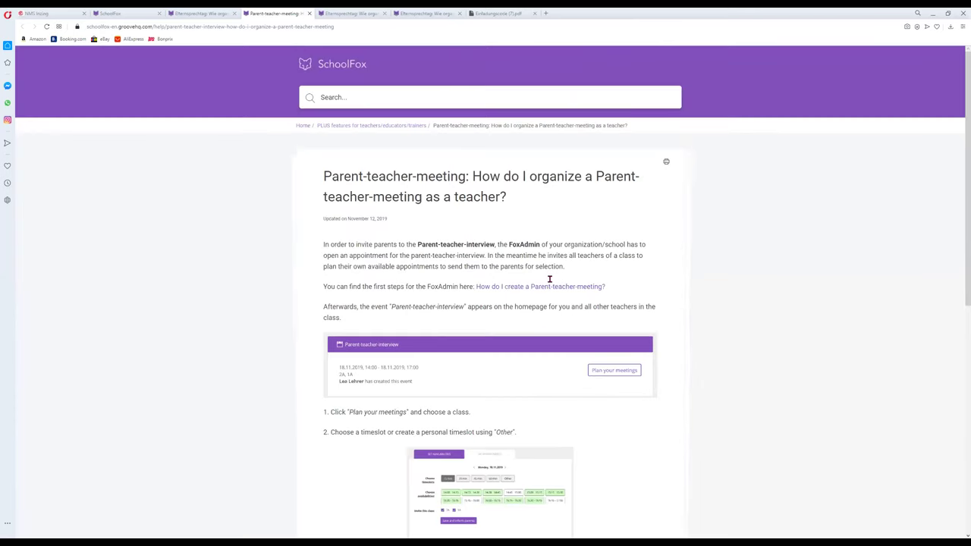
# Read the German help article "Elternsprechtag: Wie organisiere ich einen Elternsprechtag?" in an enlarged view, from the introduction to the final instruction.
pyautogui.click(354, 14)
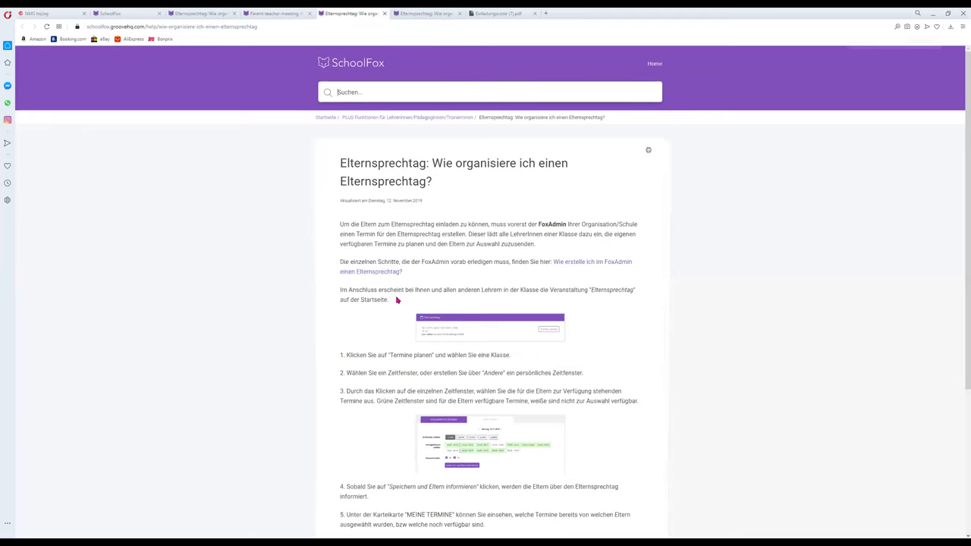
pyautogui.hotkey('ctrl', '+')
pyautogui.scroll(-2, 367, 345)
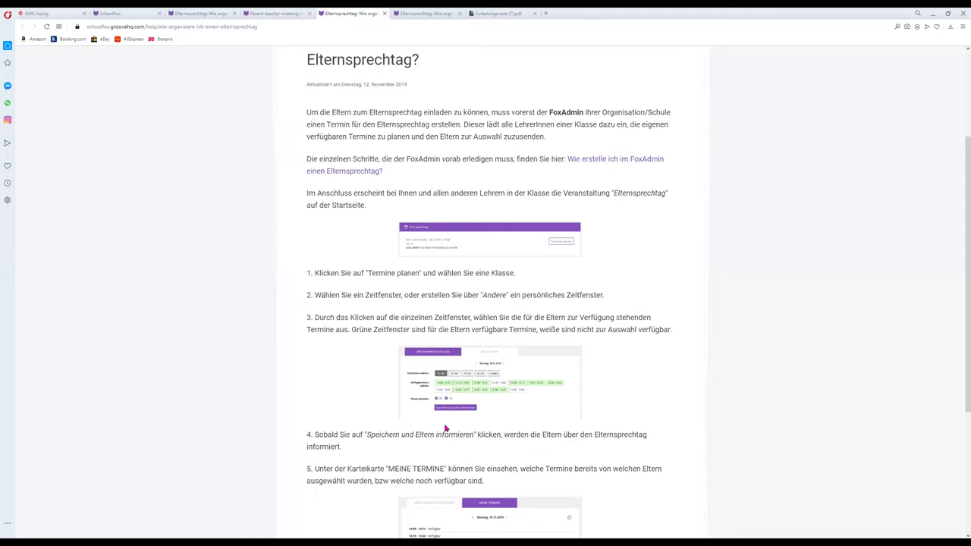
pyautogui.scroll(-3, 540, 319)
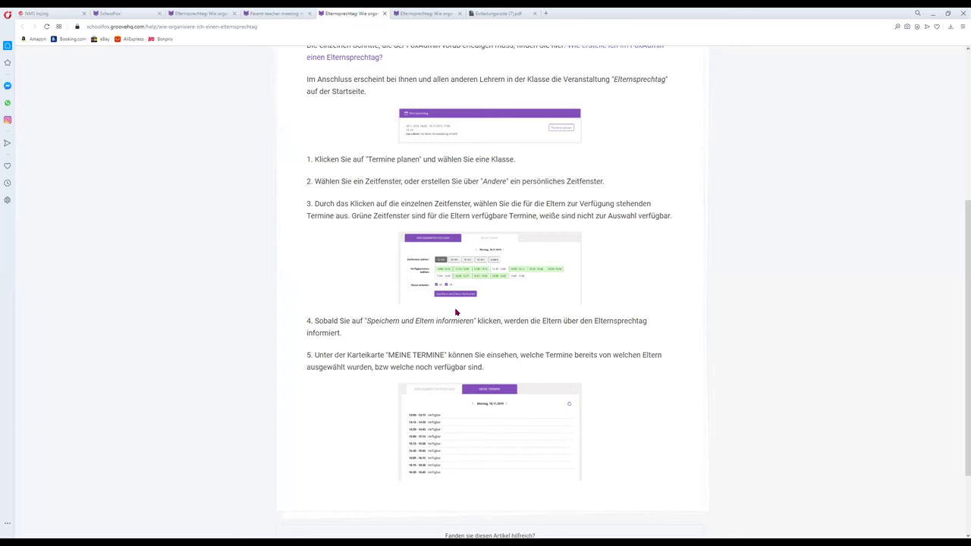
pyautogui.hotkey('ctrl', '+')
pyautogui.hotkey('ctrl', '+')
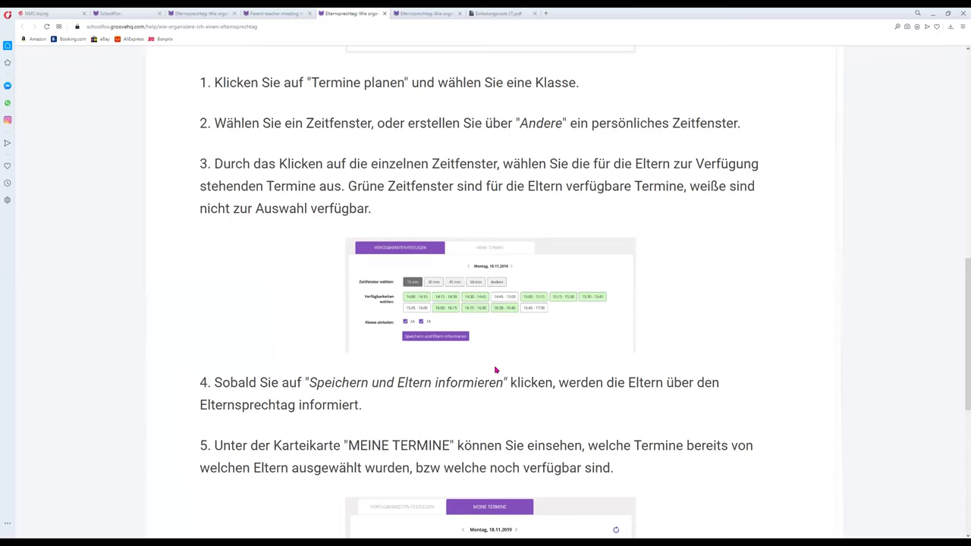
pyautogui.scroll(-2, 490, 364)
pyautogui.scroll(-2, 481, 321)
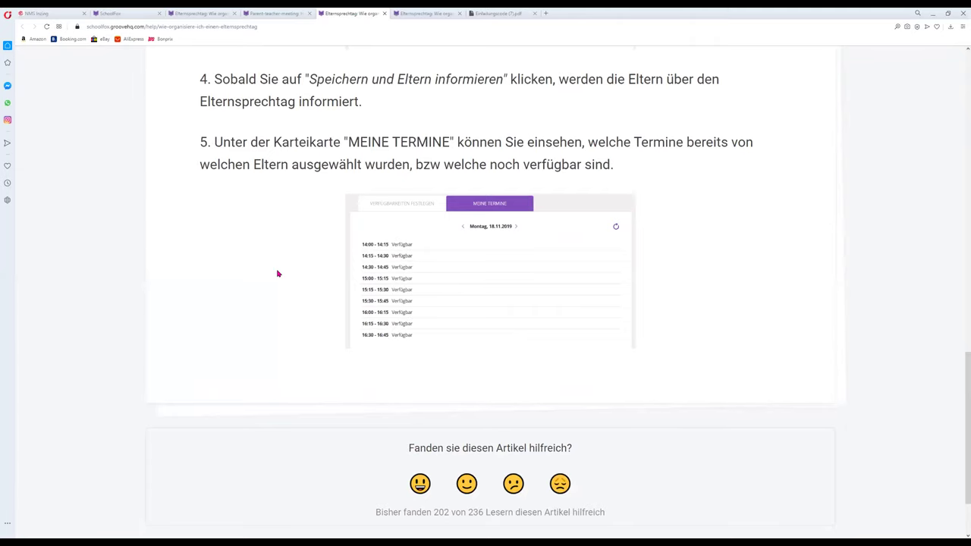
pyautogui.scroll(8, 257, 189)
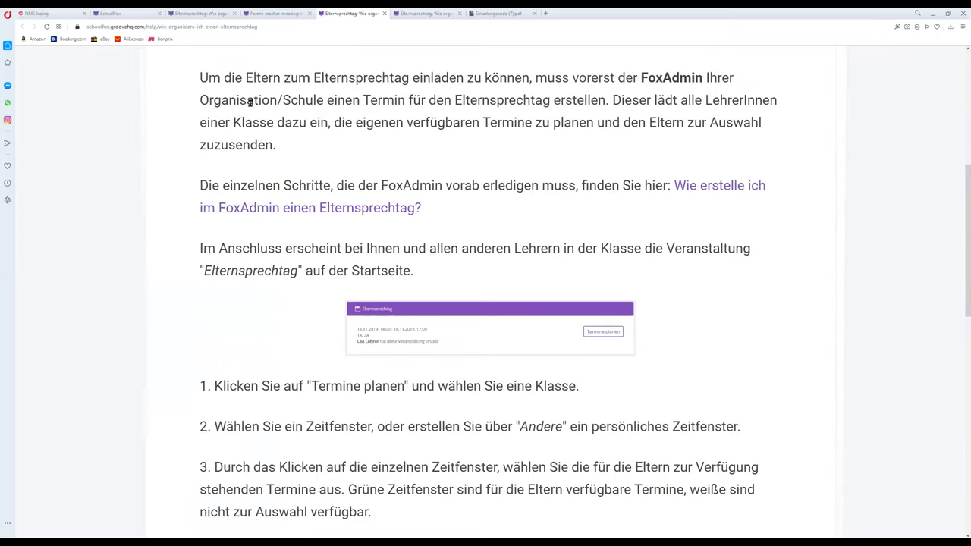
# Return to the SchoolFox messages, examine the answer options of a new survey (Neue Umfrage), and cancel the form.
pyautogui.click(150, 16)
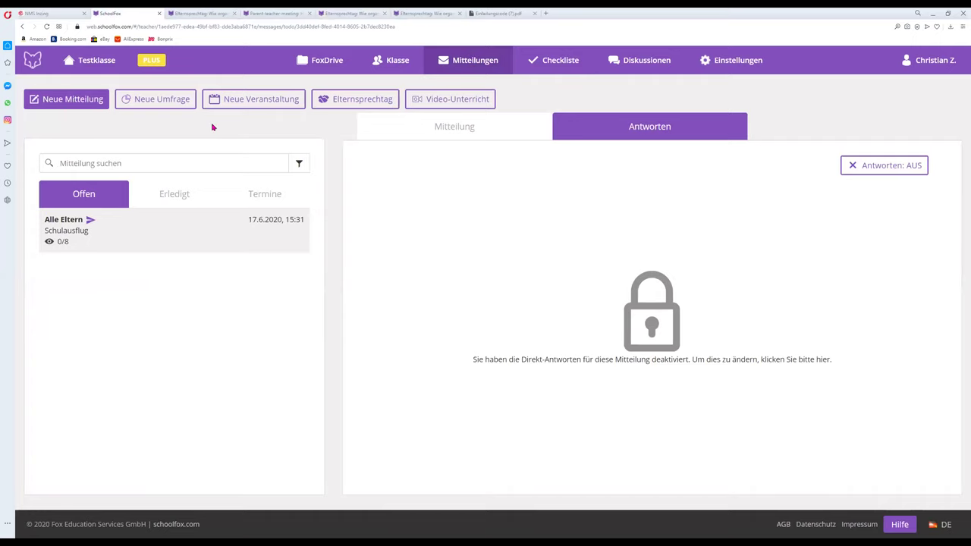
pyautogui.click(172, 106)
pyautogui.scroll(-1, 415, 292)
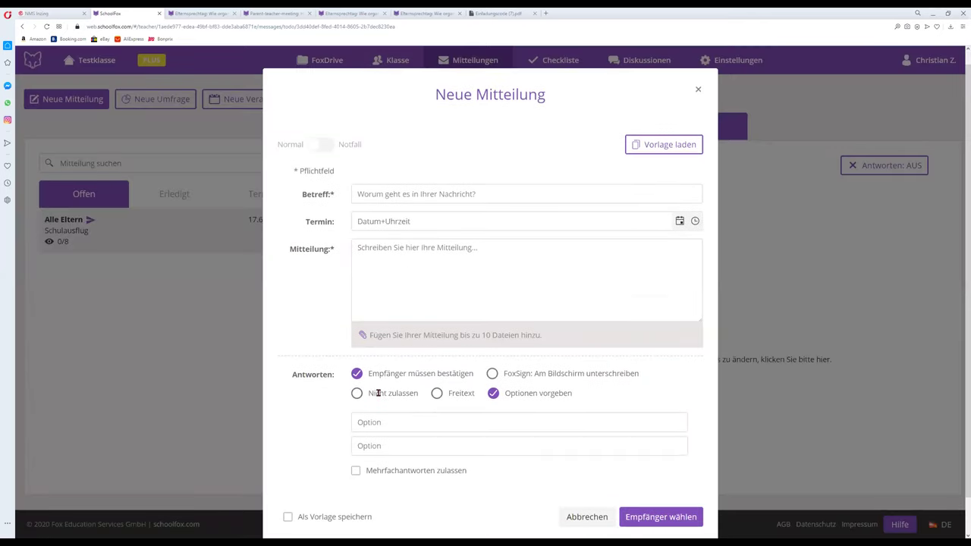
pyautogui.scroll(-1, 375, 394)
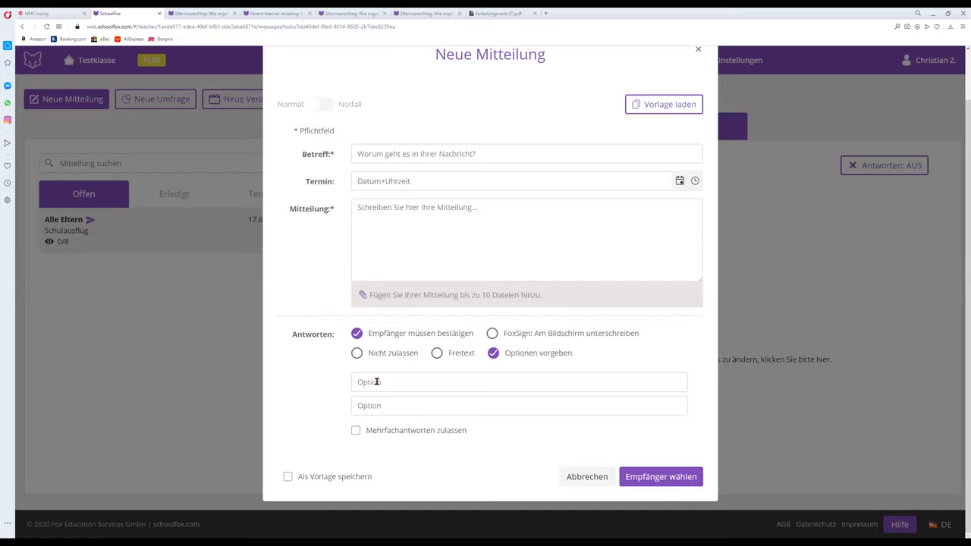
pyautogui.click(382, 410)
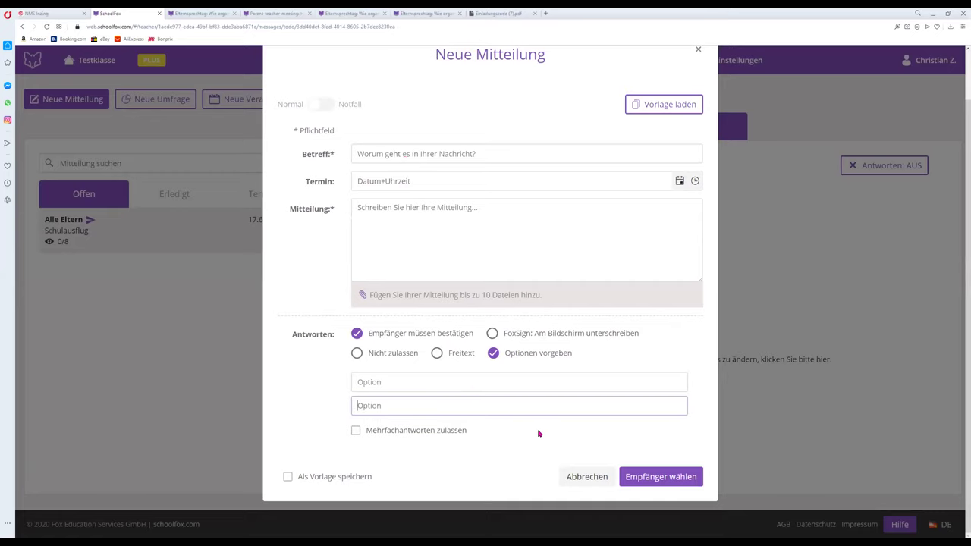
pyautogui.click(571, 478)
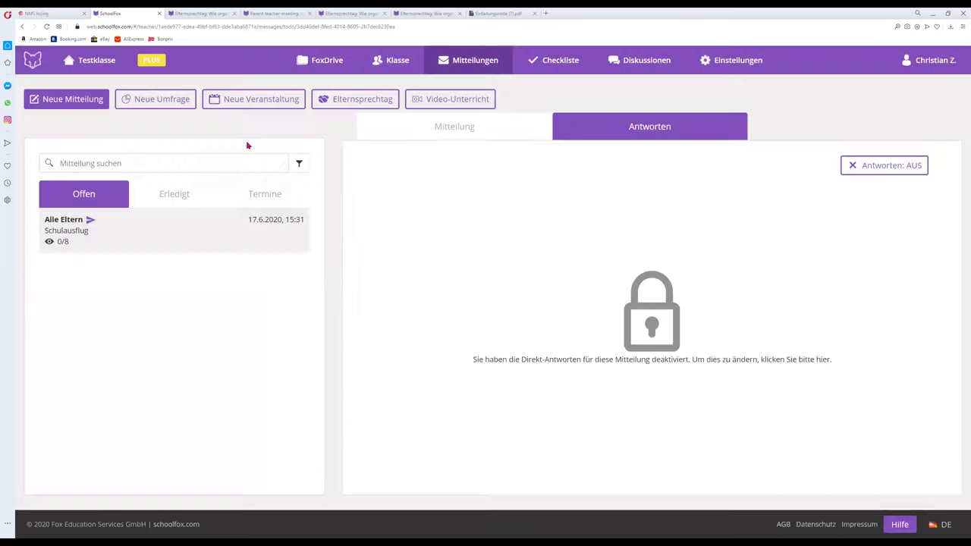
# Create a new event (Neue Veranstaltung) for the Testklasse with the subject "Elternabend".
pyautogui.click(253, 99)
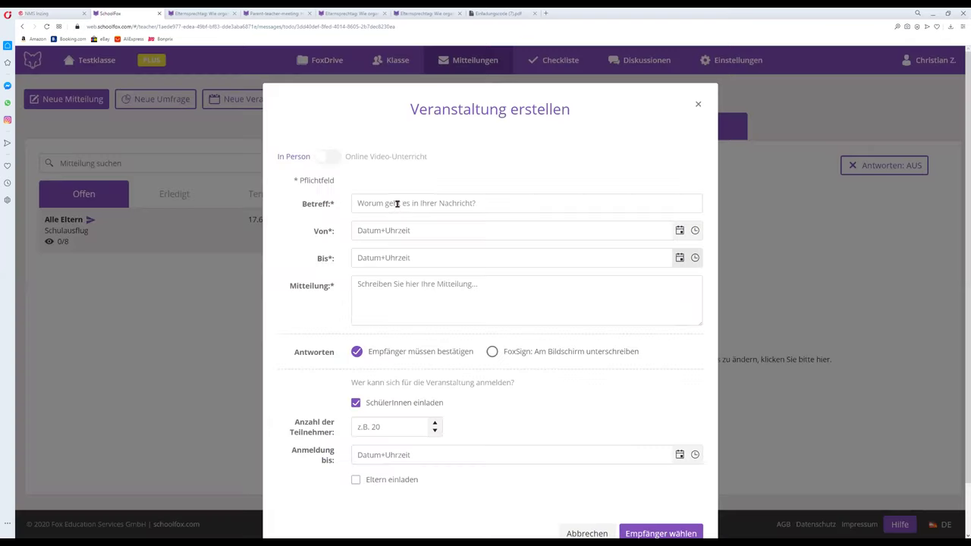
pyautogui.click(403, 203)
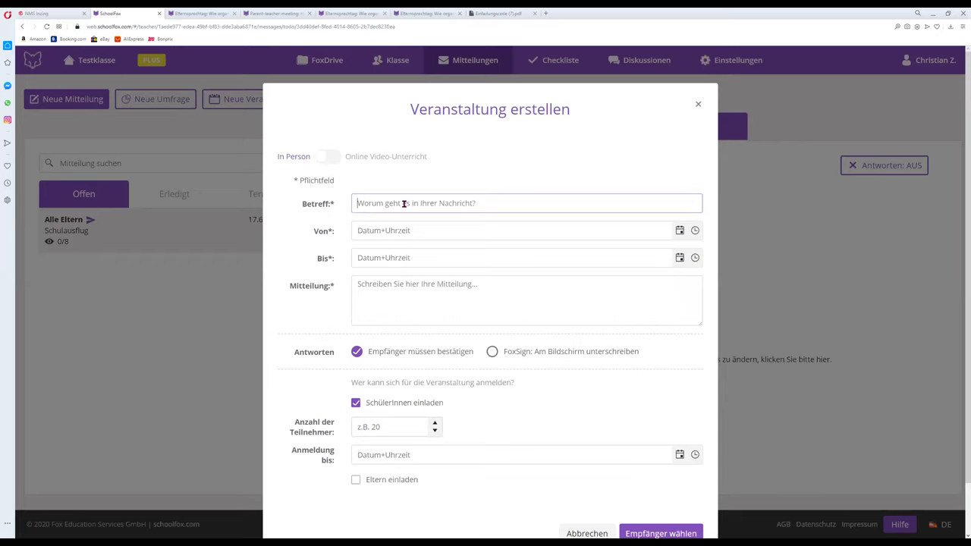
pyautogui.write('Elternabend')
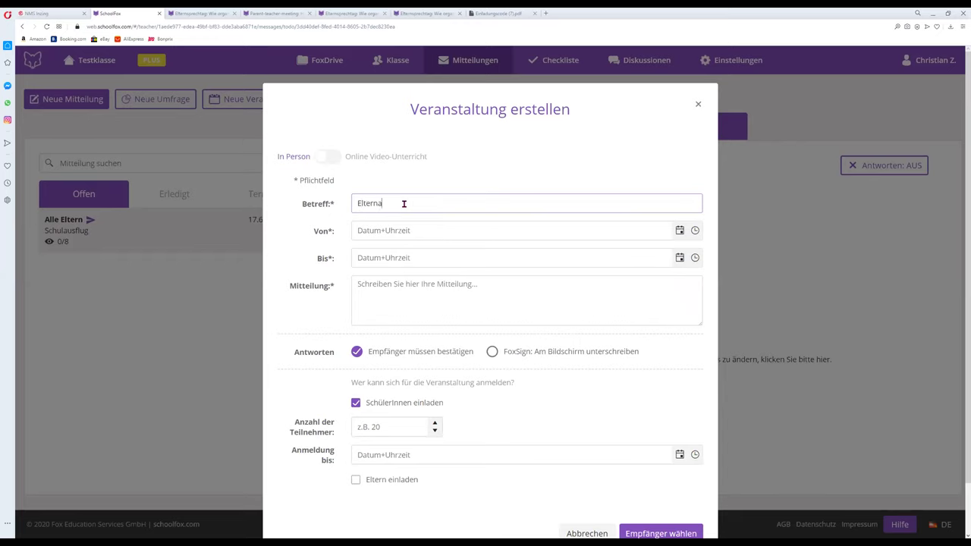
# Set the start of the Elternabend event to 24.09.2020 at 20:00.
pyautogui.click(678, 231)
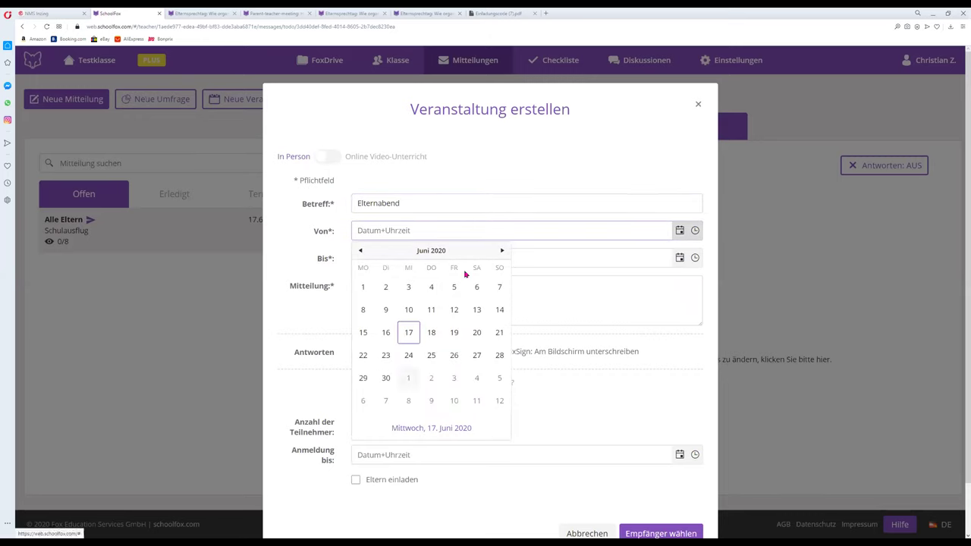
pyautogui.click(502, 251)
pyautogui.click(502, 251)
pyautogui.click(502, 251)
pyautogui.click(431, 355)
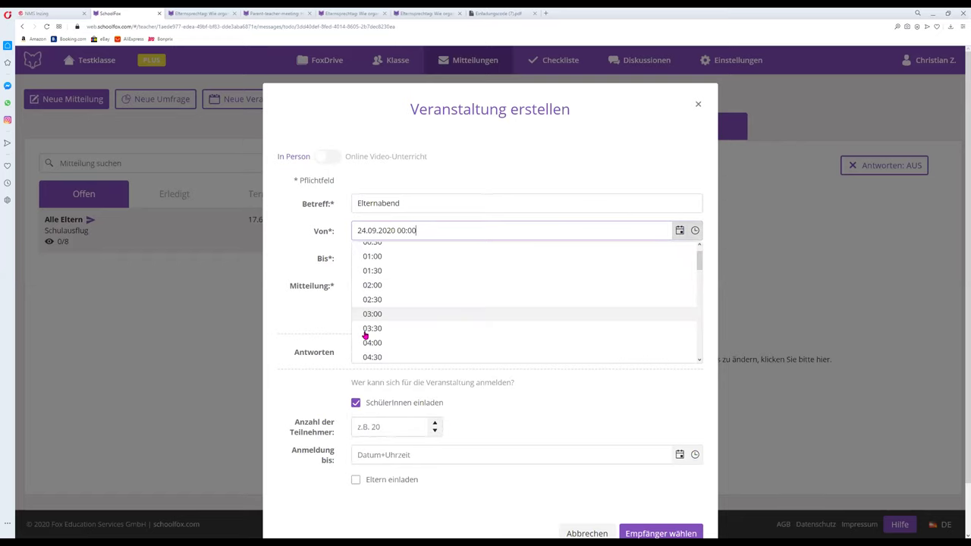
pyautogui.scroll(-3, 375, 333)
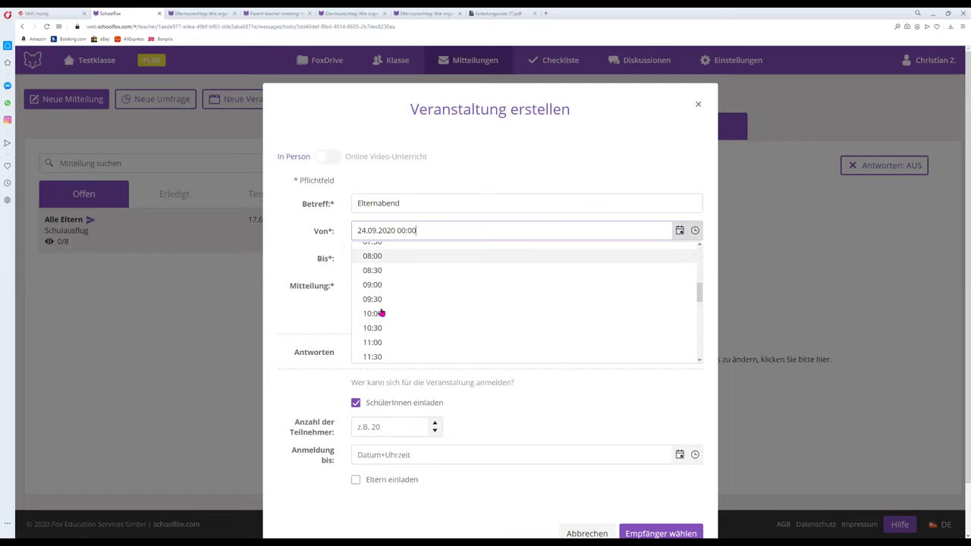
pyautogui.scroll(-4, 383, 301)
pyautogui.click(576, 298)
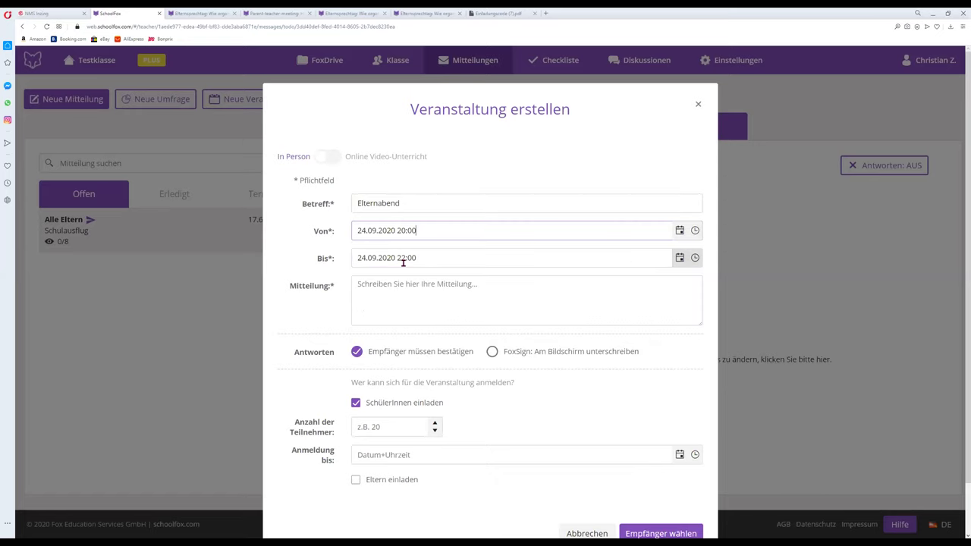
# Set the end of the Elternabend event to 24.09.2020 at 21:00.
pyautogui.click(696, 259)
pyautogui.click(389, 353)
pyautogui.click(692, 259)
pyautogui.click(378, 310)
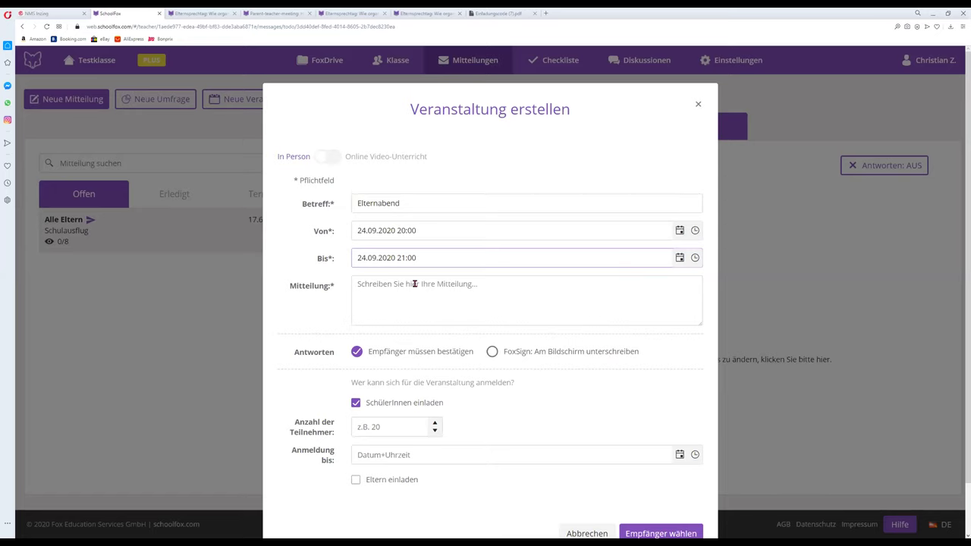
pyautogui.click(436, 321)
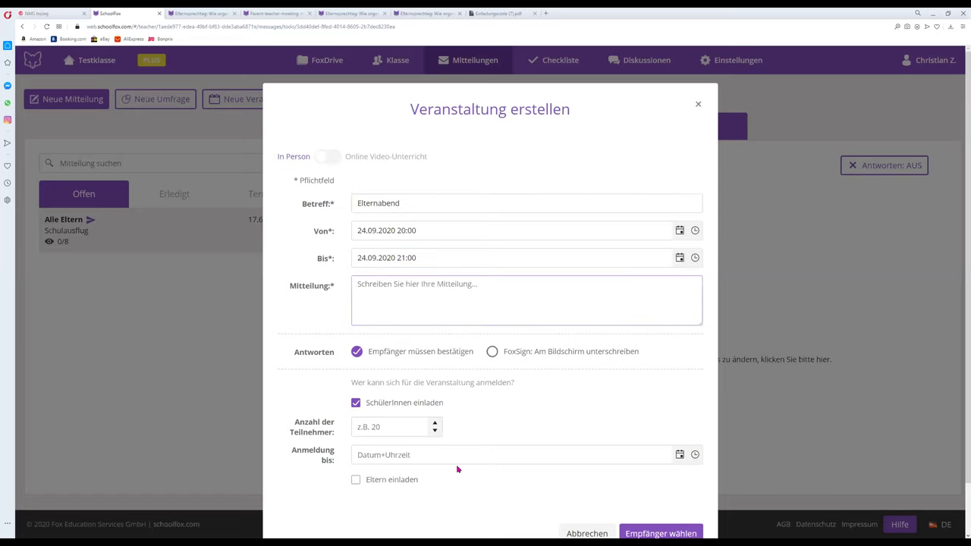
# Invite only the parents (Eltern einladen) instead of the students to the Elternabend event, and cancel the event form.
pyautogui.scroll(-1, 456, 465)
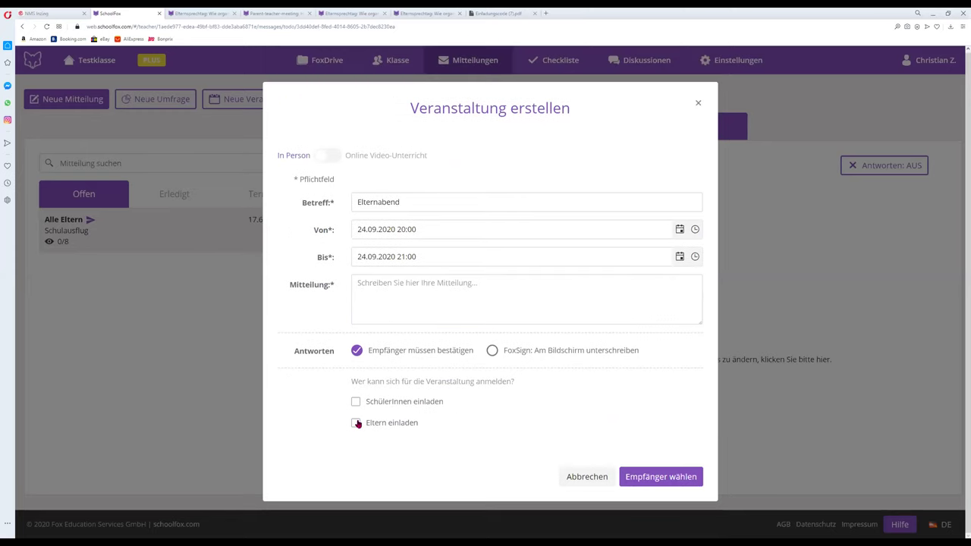
pyautogui.press('Tab')
pyautogui.press('space')
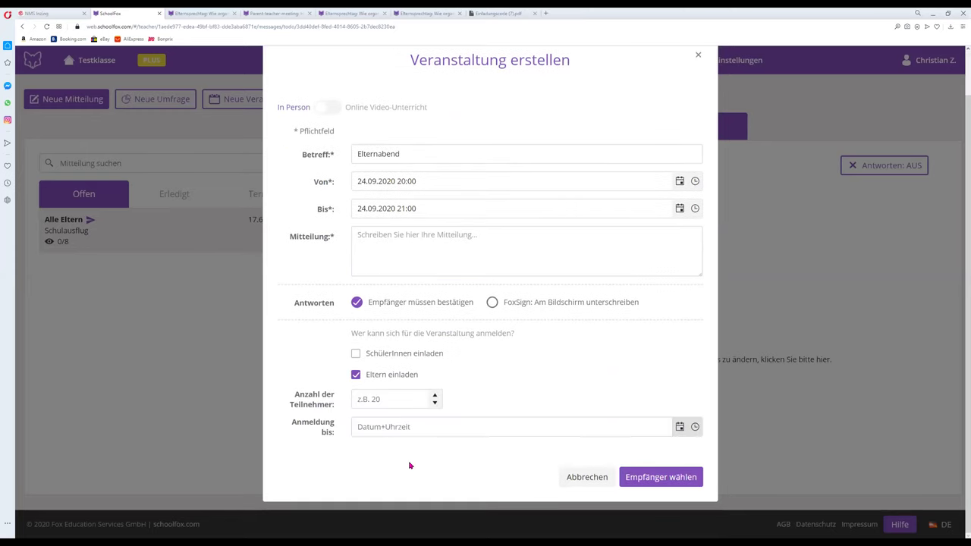
pyautogui.scroll(1, 453, 455)
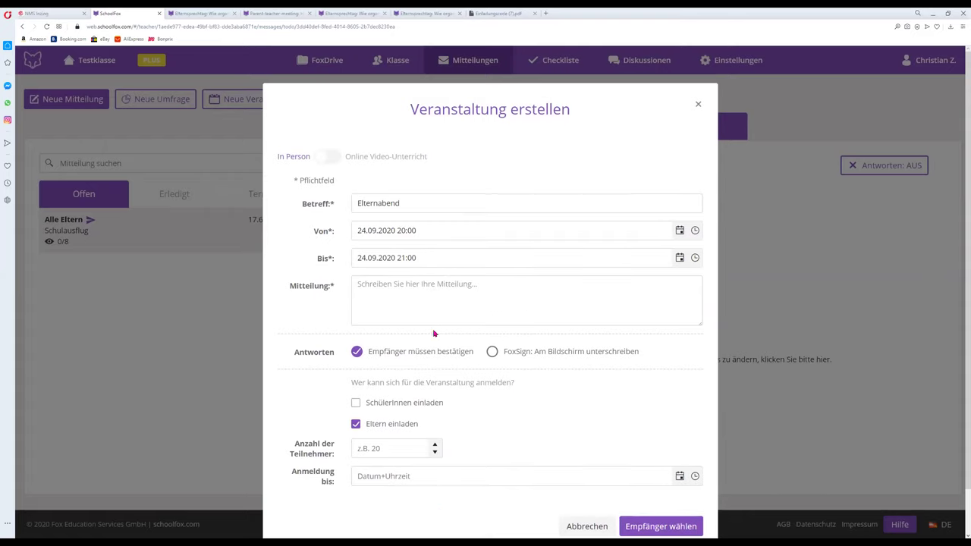
pyautogui.click(588, 528)
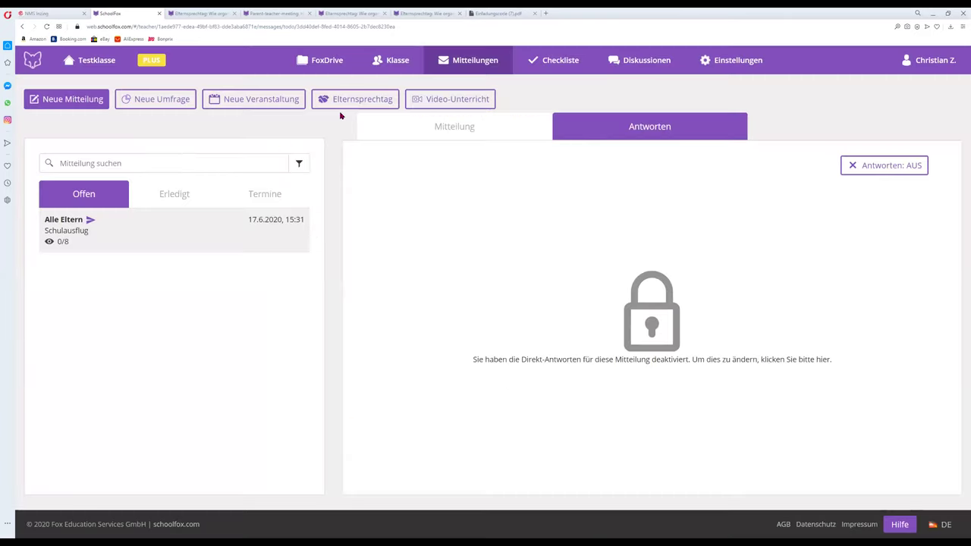
# Open the student list of the Testklasse (Klasse) and select all students.
pyautogui.click(471, 115)
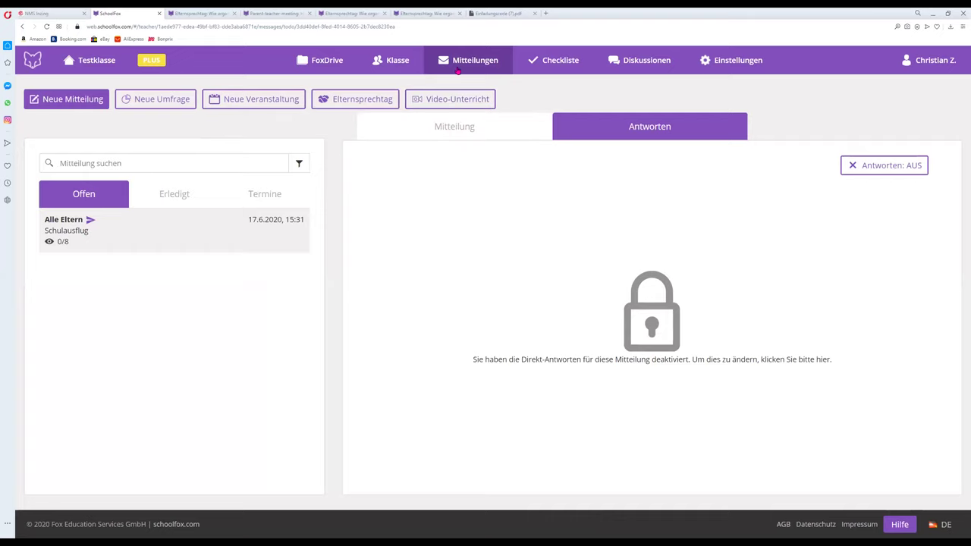
pyautogui.click(398, 61)
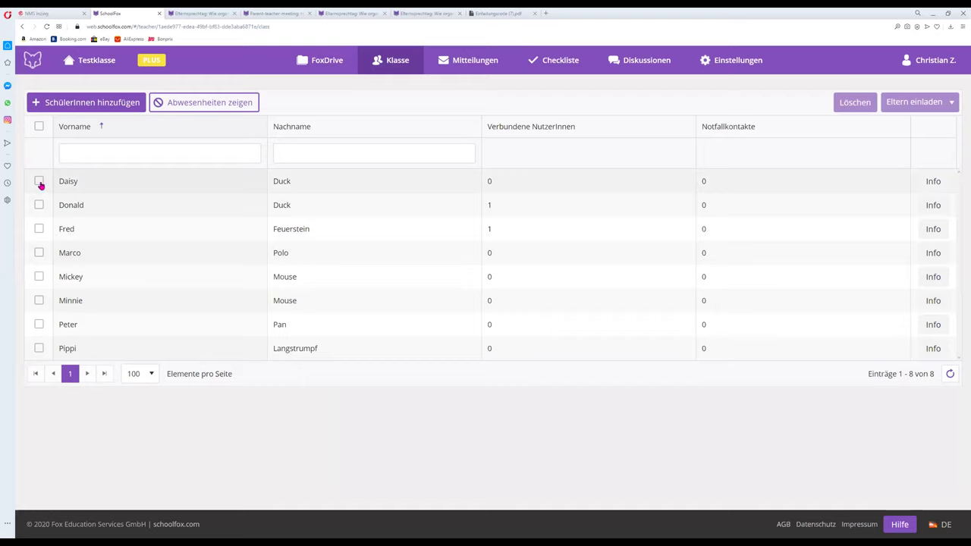
pyautogui.click(756, 190)
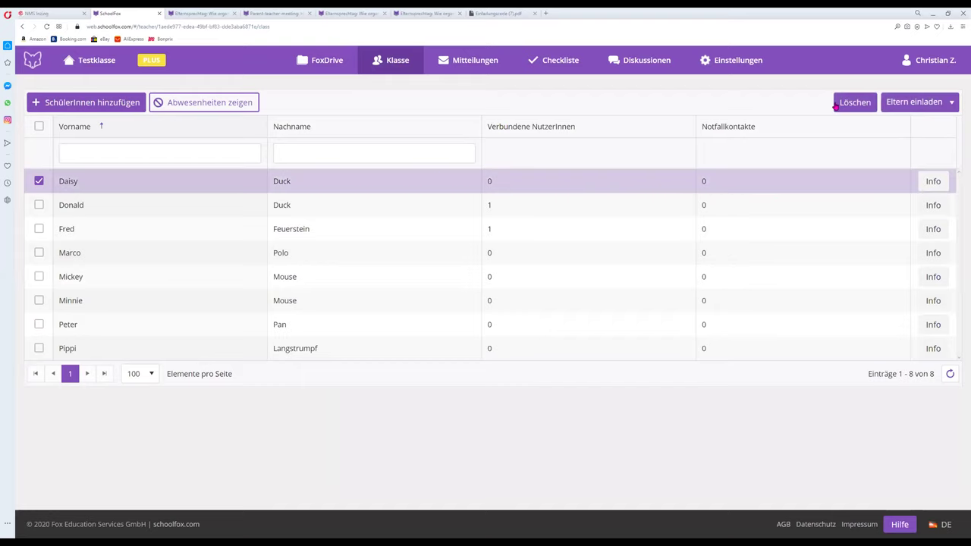
pyautogui.click(856, 107)
pyautogui.hotkey('ctrl', 'a')
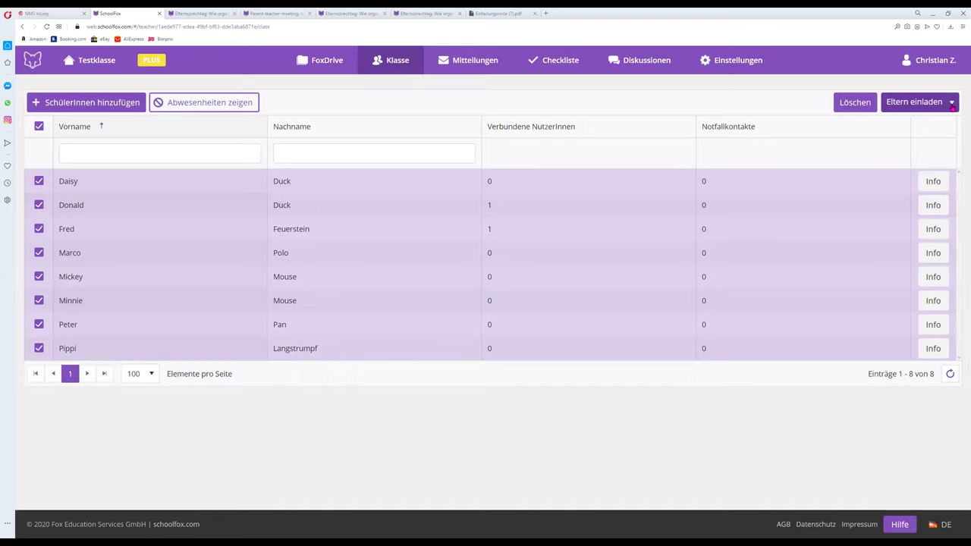
pyautogui.click(952, 104)
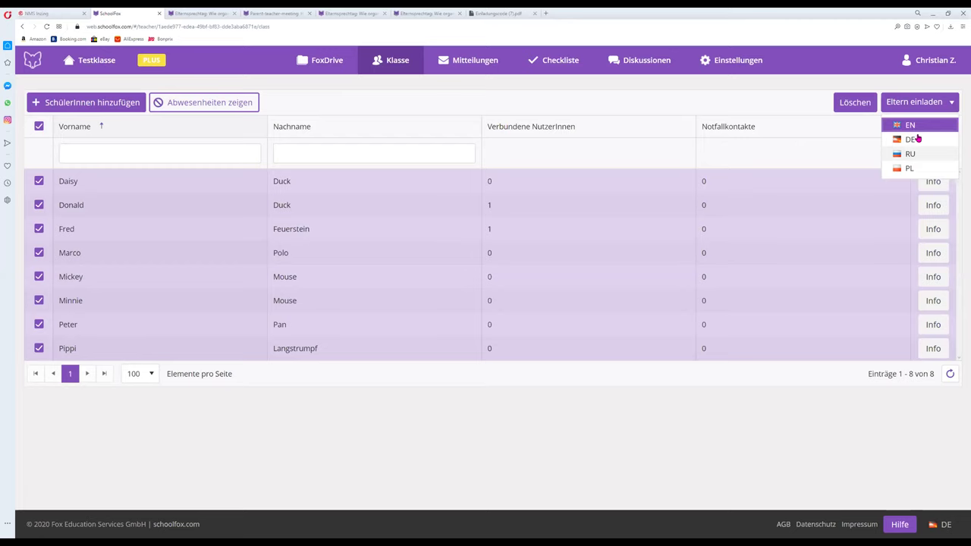
pyautogui.click(918, 141)
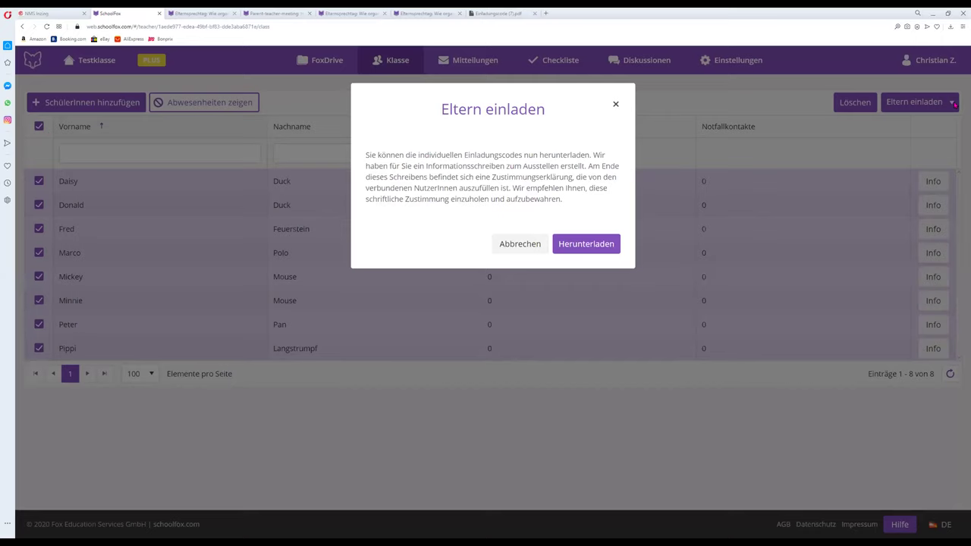
pyautogui.click(537, 248)
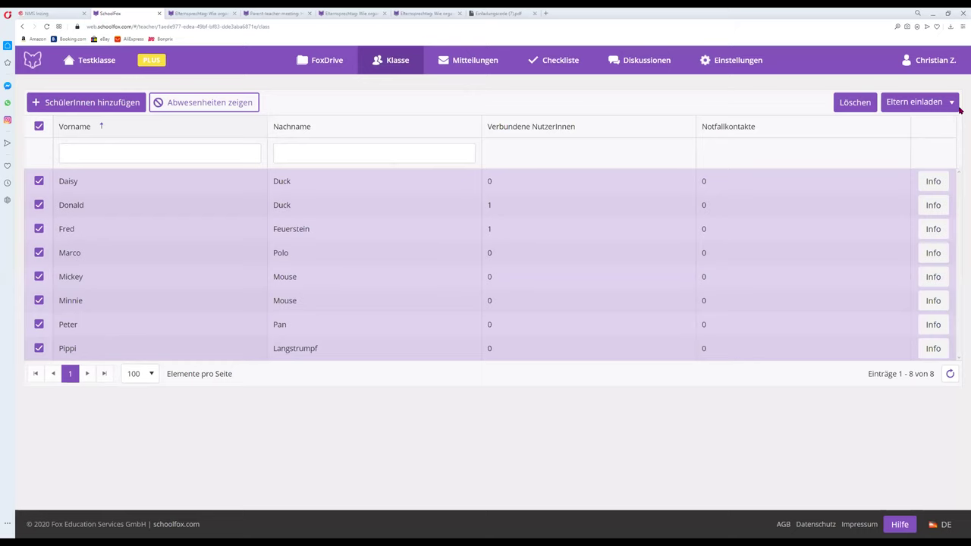
# Download the German parent invitation letters (Eltern einladen) for all selected students and open the PDF.
pyautogui.click(951, 101)
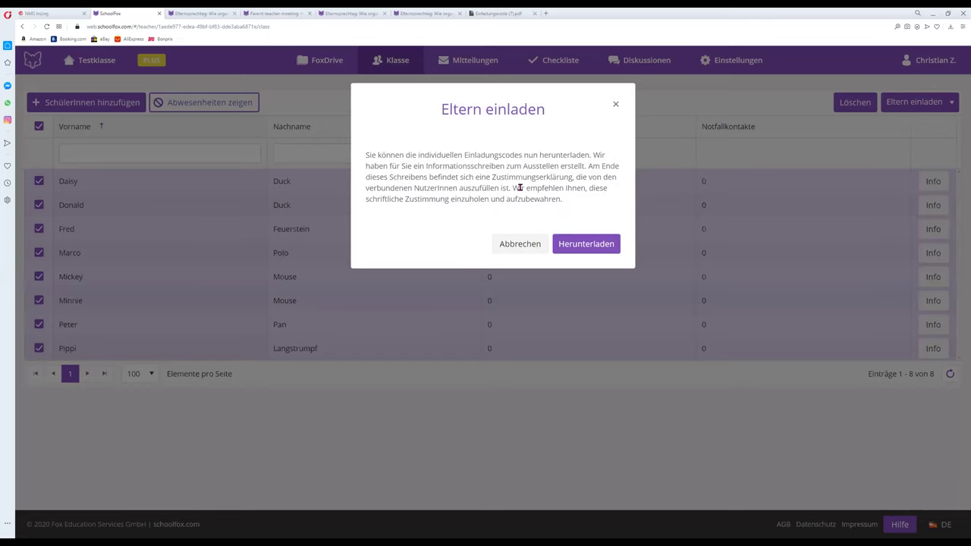
pyautogui.moveTo(520, 188); pyautogui.dragTo(601, 206)
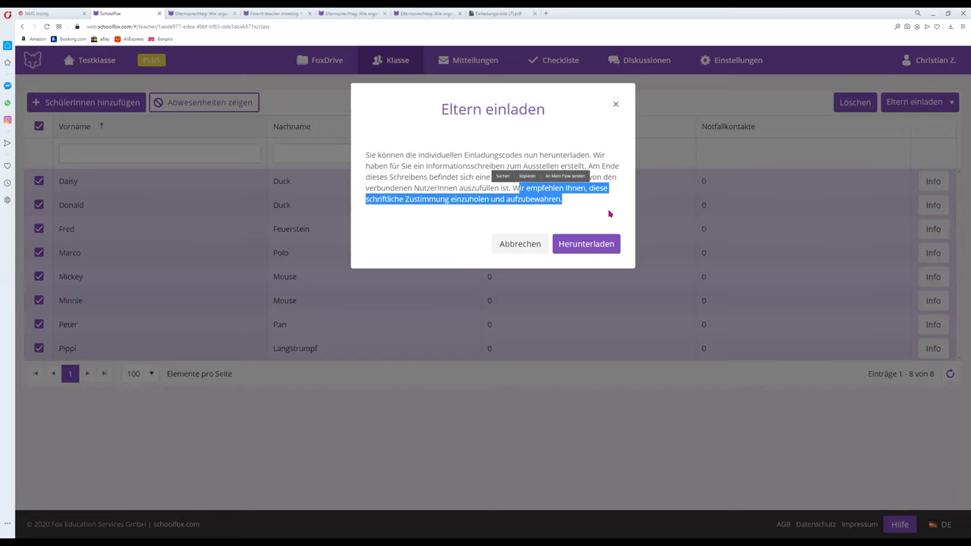
pyautogui.click(609, 214)
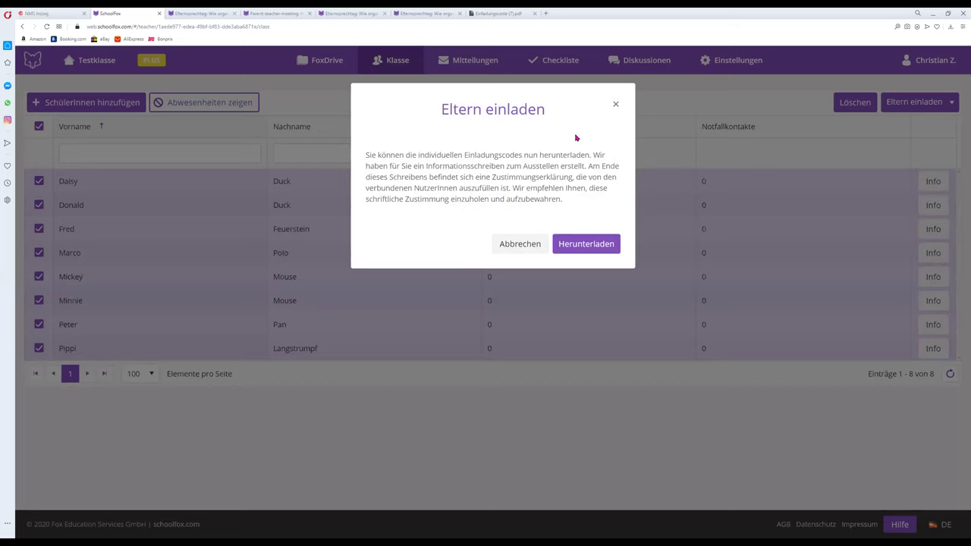
pyautogui.click(584, 245)
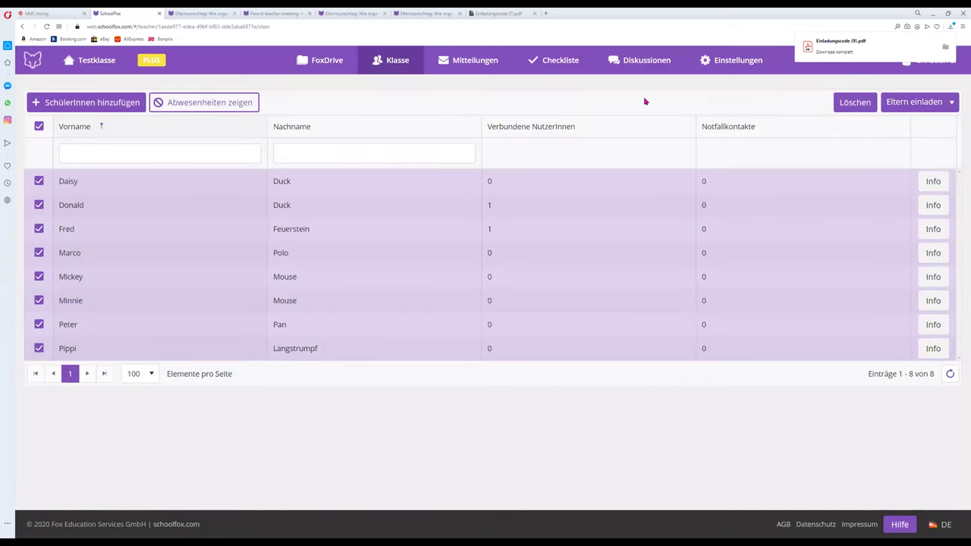
pyautogui.click(835, 51)
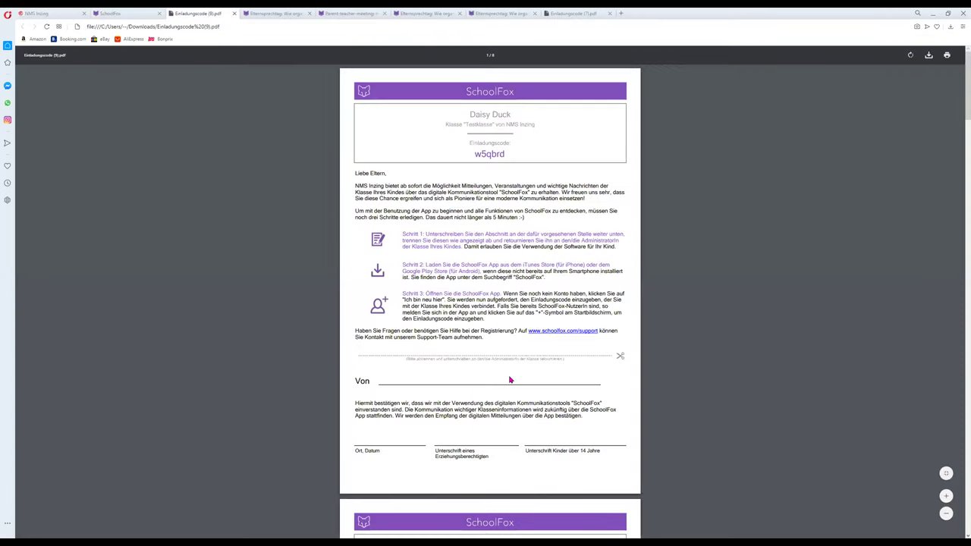
# Examine the first invitation letter in an enlarged view and highlight the student's invitation code (Einladungscode).
pyautogui.scroll(1, 495, 396)
pyautogui.scroll(-1, 495, 395)
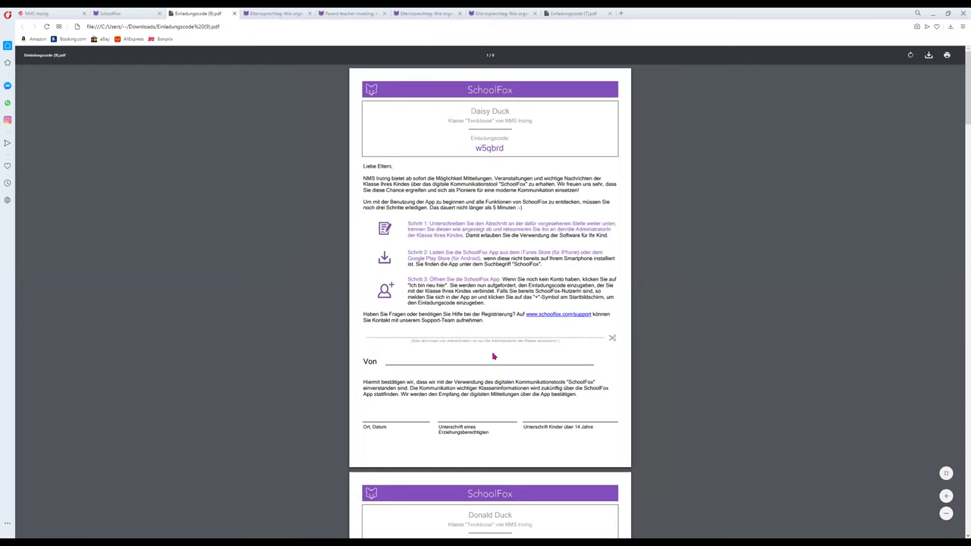
pyautogui.scroll(5, 482, 379)
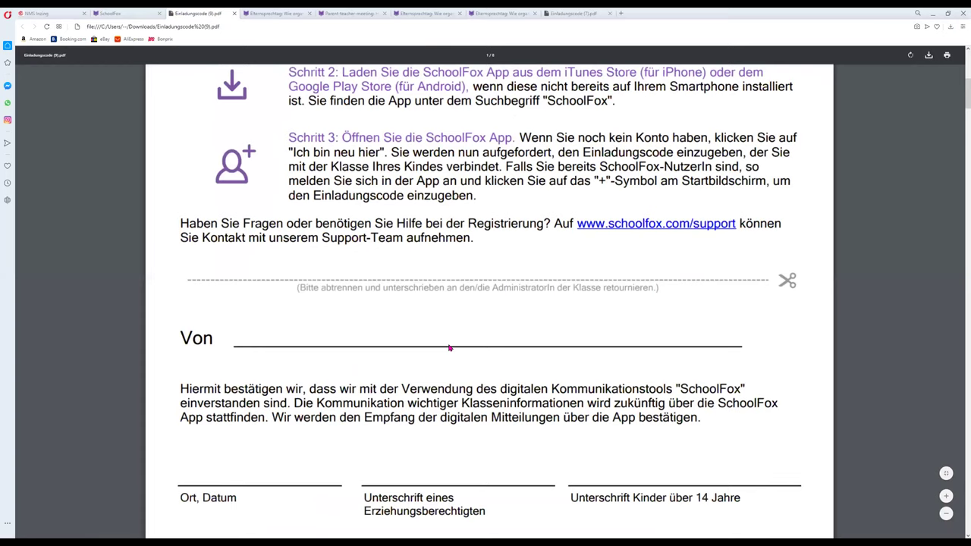
pyautogui.scroll(1, 447, 345)
pyautogui.scroll(6, 447, 345)
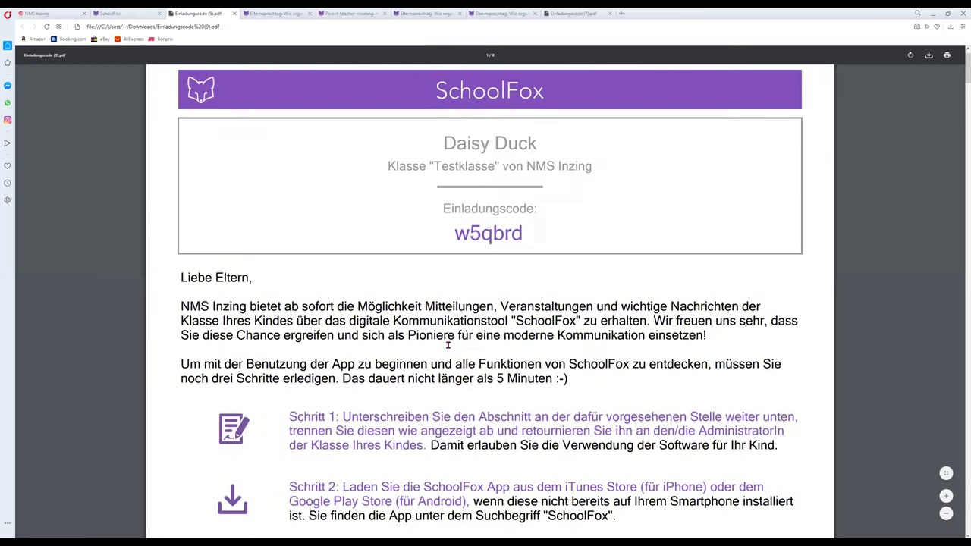
pyautogui.scroll(1, 448, 347)
pyautogui.scroll(1, 452, 303)
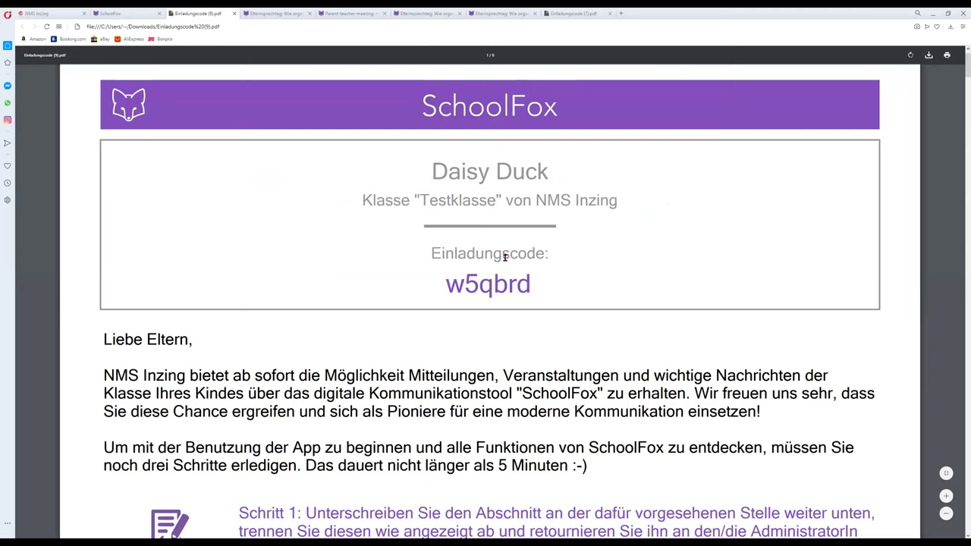
pyautogui.doubleClick(534, 285)
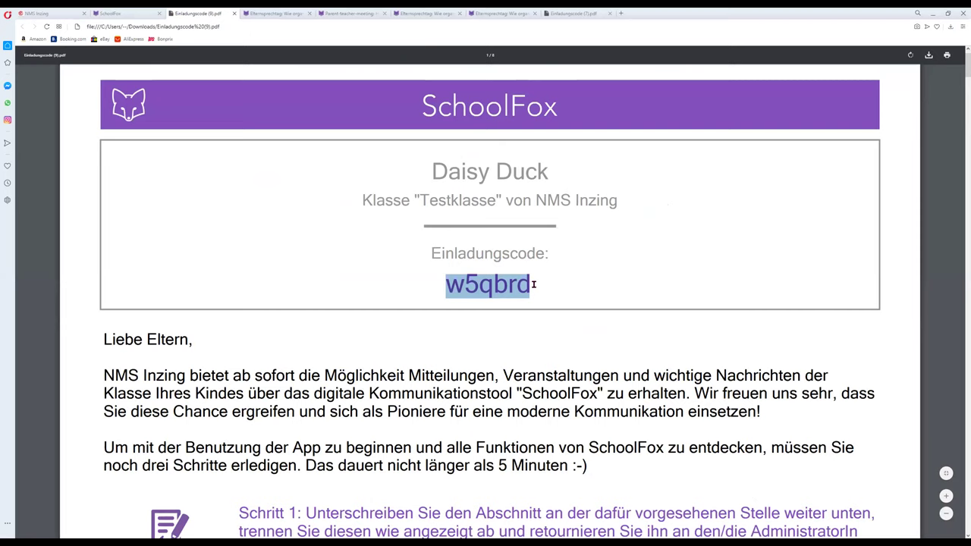
# Read the invitation letter from the greeting through the three registration steps to the tear-off consent section.
pyautogui.click(319, 352)
pyautogui.scroll(-2, 146, 248)
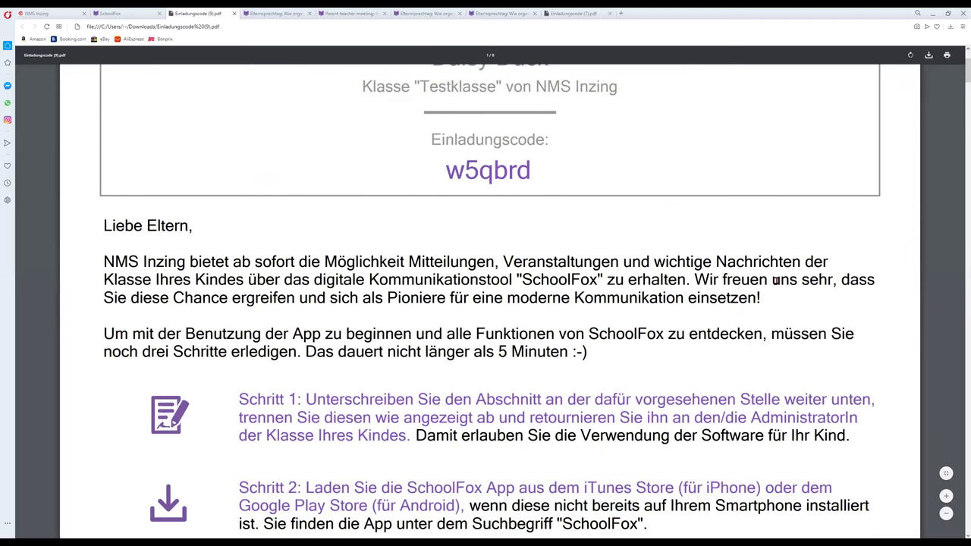
pyautogui.scroll(-1, 363, 309)
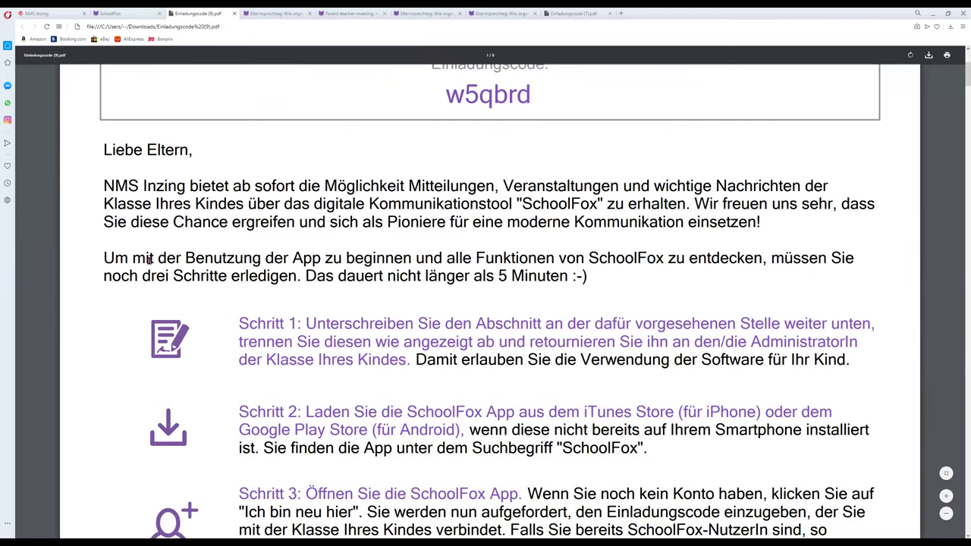
pyautogui.scroll(-1, 241, 293)
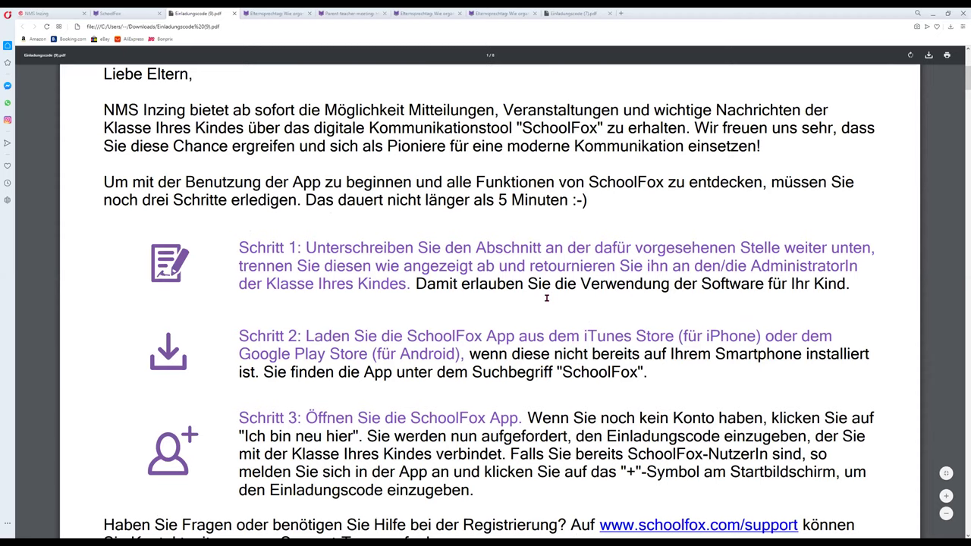
pyautogui.scroll(-5, 546, 298)
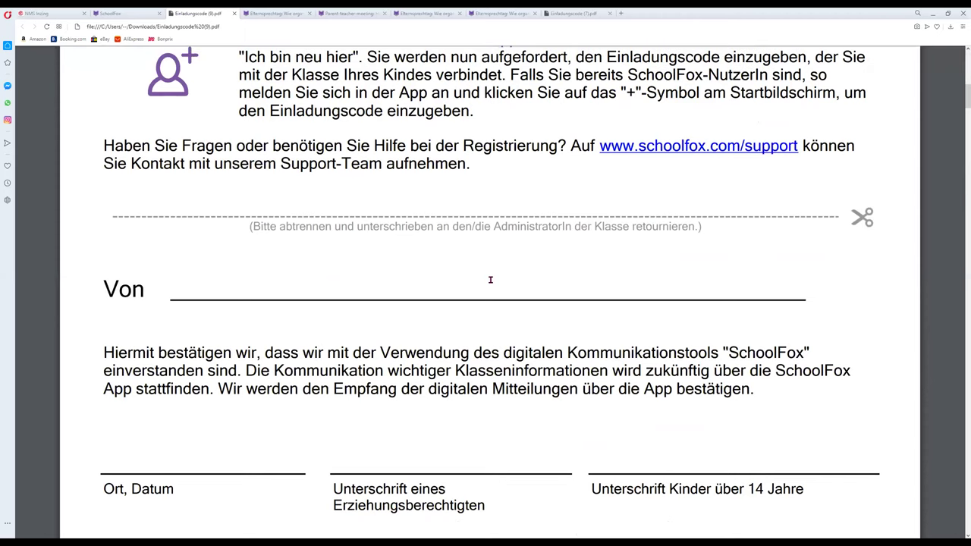
pyautogui.scroll(5, 490, 280)
pyautogui.scroll(-1, 540, 132)
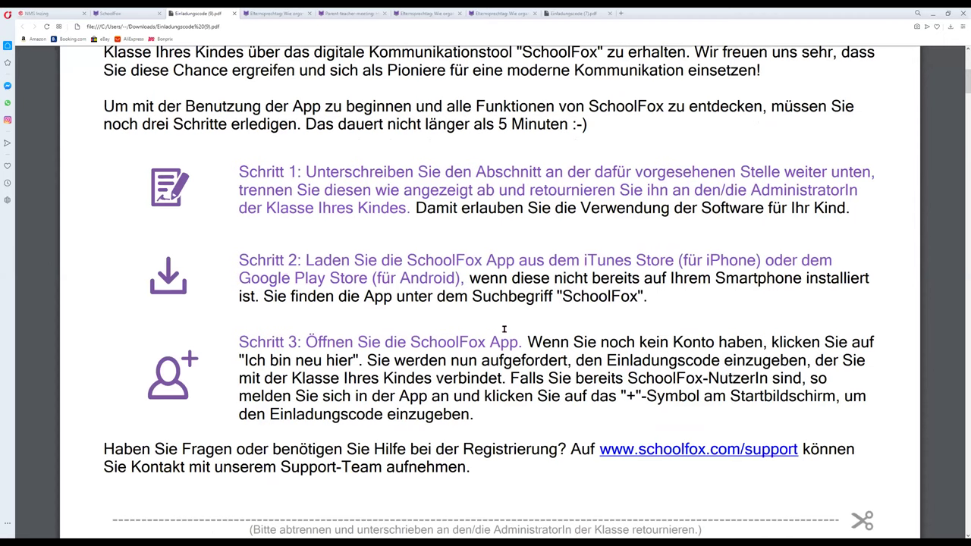
pyautogui.scroll(-1, 310, 305)
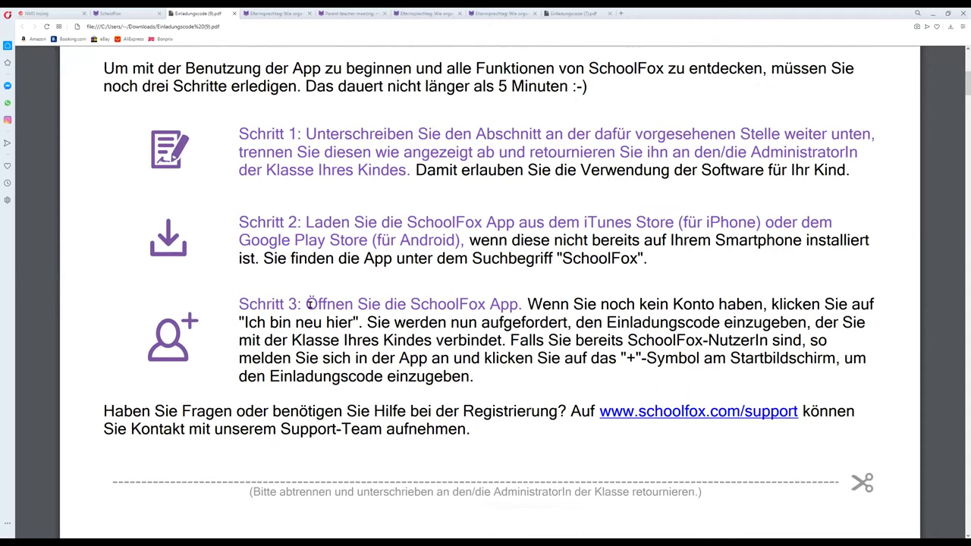
# Highlight the "Schritt 3" instructions on opening the SchoolFox App and entering the invitation code, and return to the letter's beginning.
pyautogui.moveTo(437, 305); pyautogui.dragTo(519, 305)
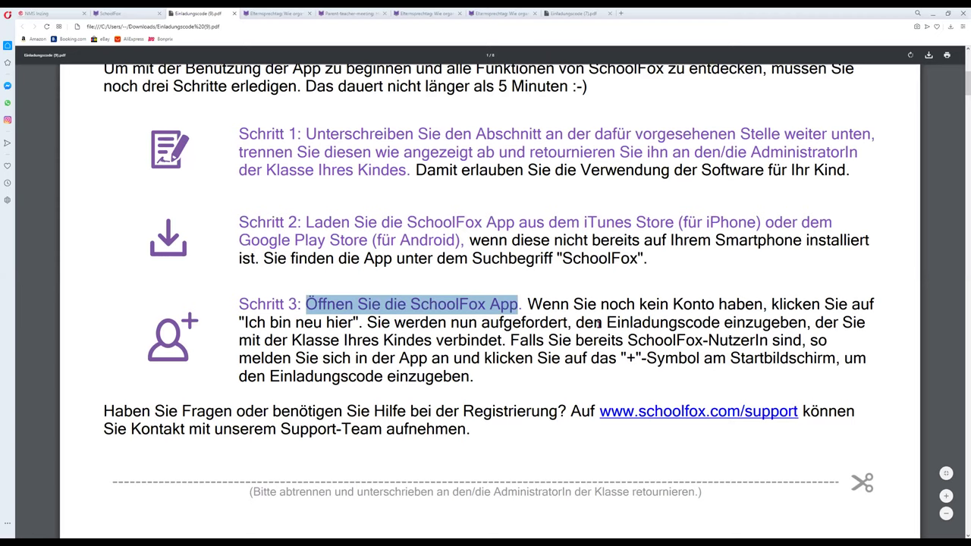
pyautogui.moveTo(573, 324); pyautogui.dragTo(806, 324)
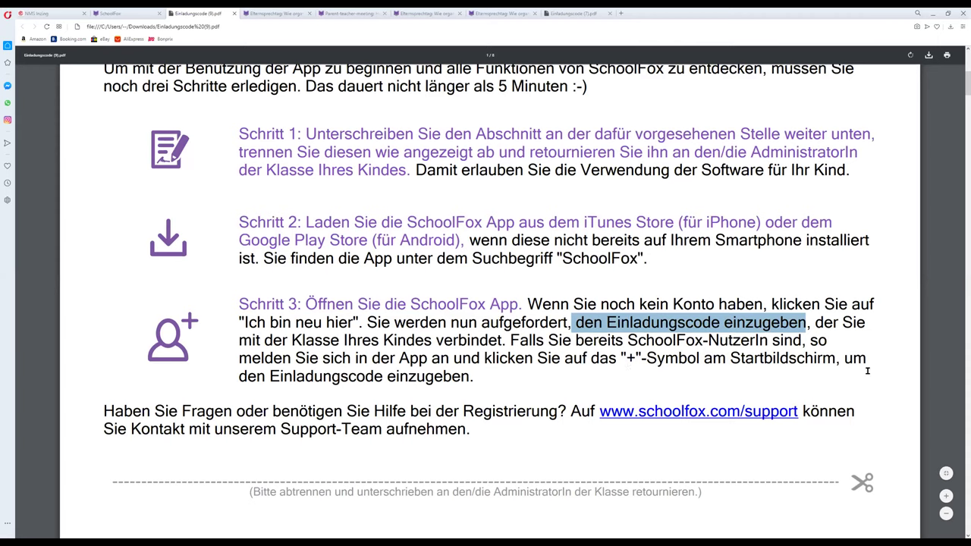
pyautogui.click(336, 377)
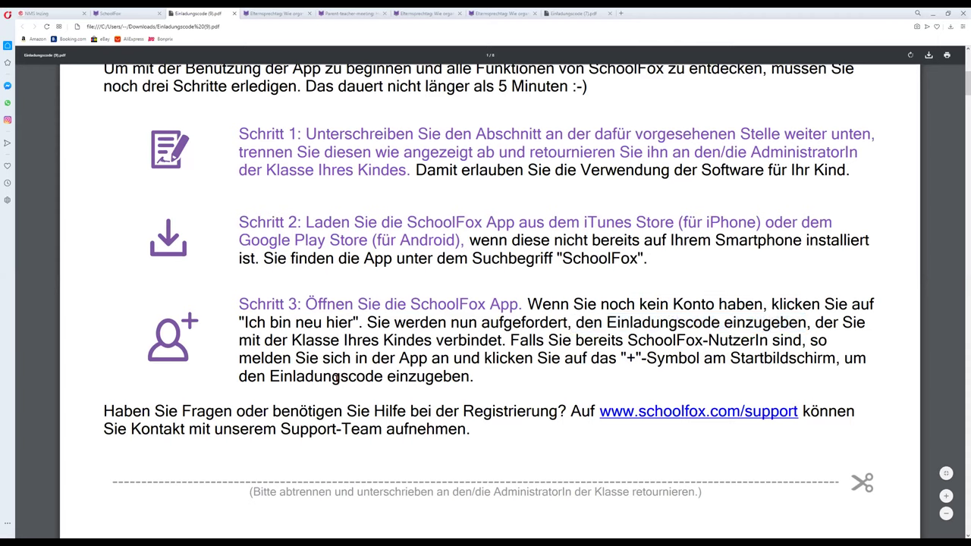
pyautogui.moveTo(238, 376); pyautogui.dragTo(471, 398)
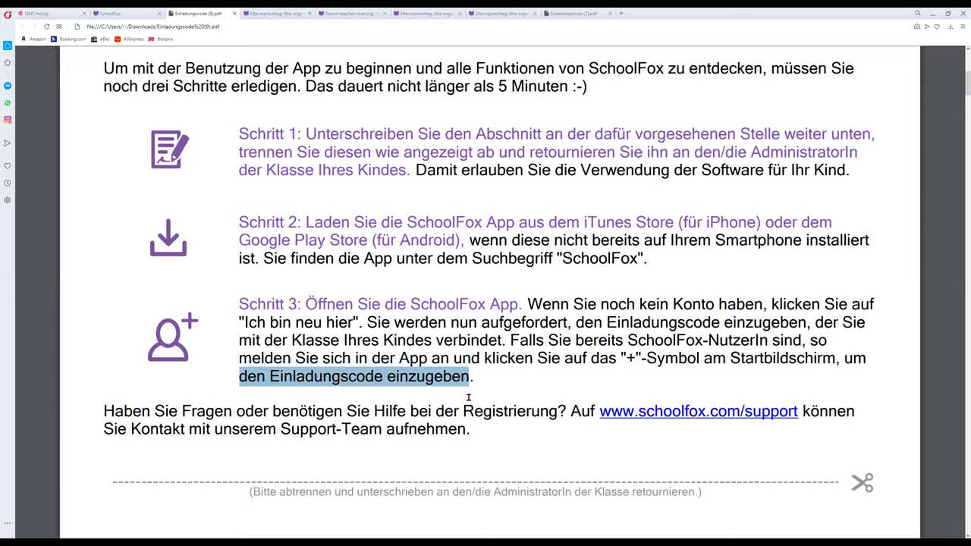
pyautogui.scroll(-3, 468, 397)
pyautogui.scroll(2, 467, 397)
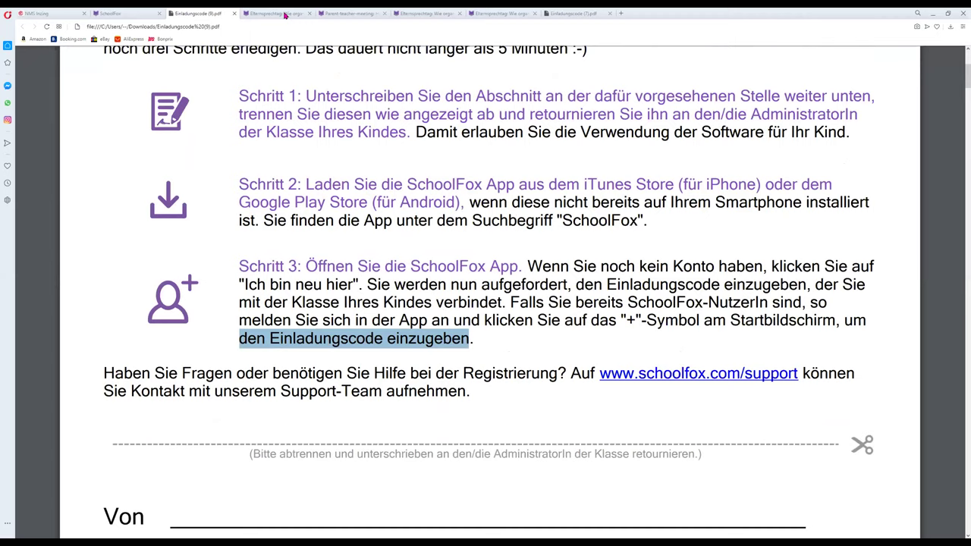
pyautogui.scroll(6, 275, 227)
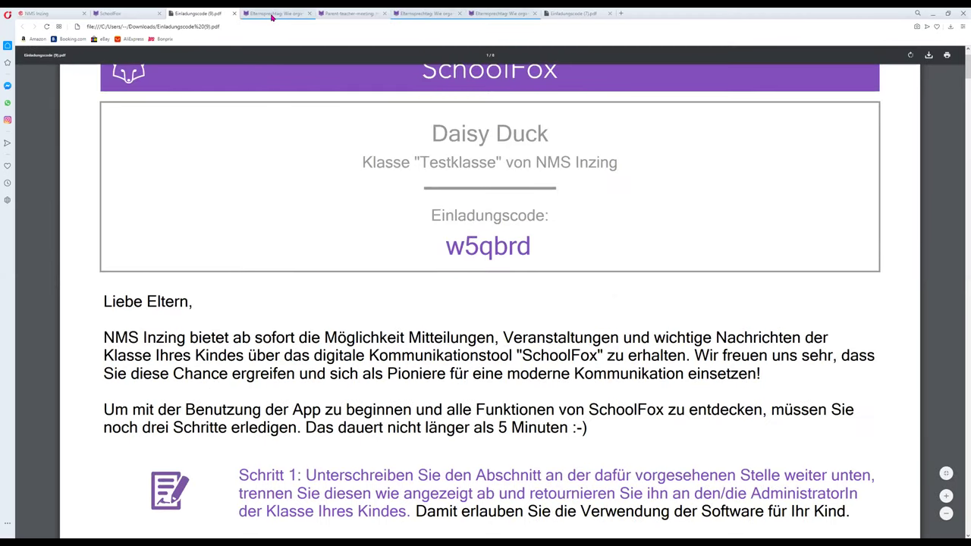
# Return to the Testklasse student list in SchoolFox and check today's absences (Heutige Abwesenheiten).
pyautogui.hotkey('ctrl', 'Tab')
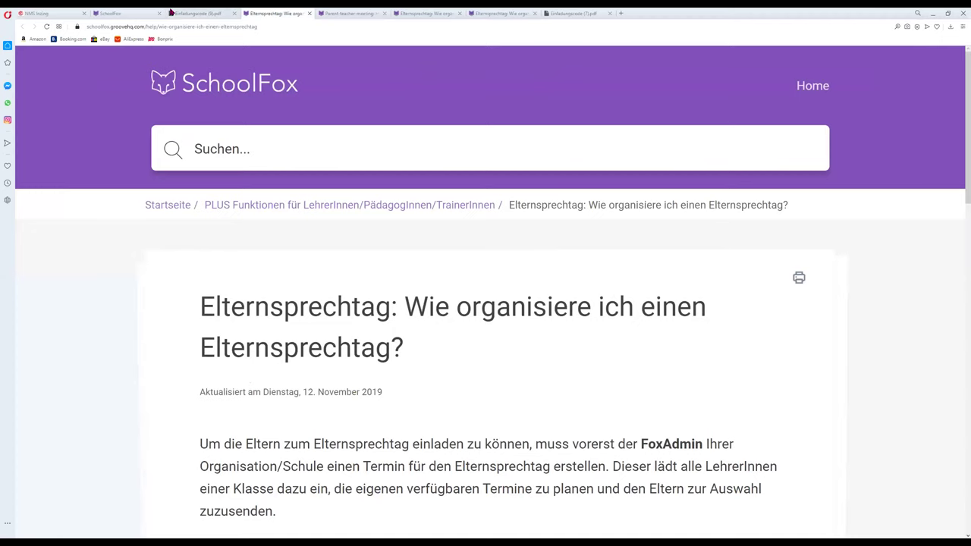
pyautogui.hotkey('ctrl', 'shift', 'Tab')
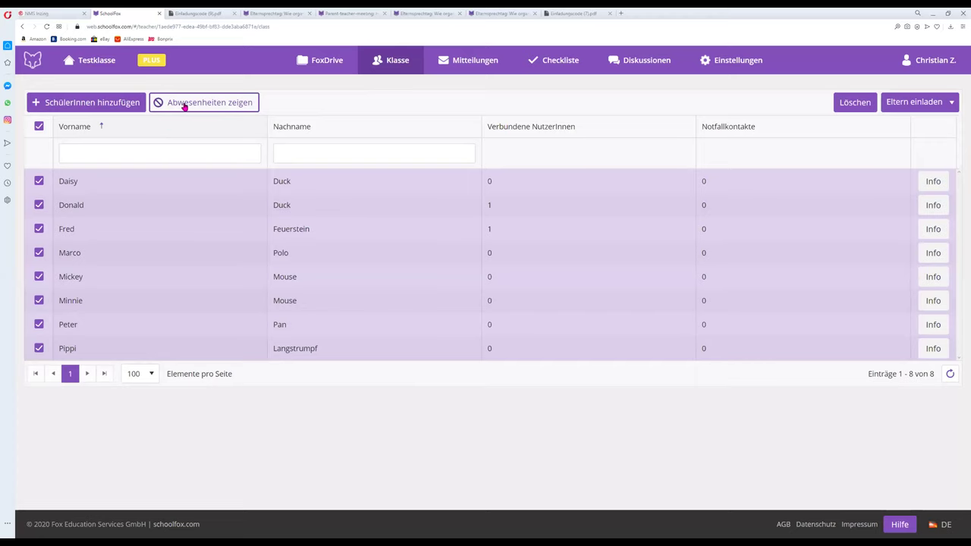
pyautogui.click(185, 105)
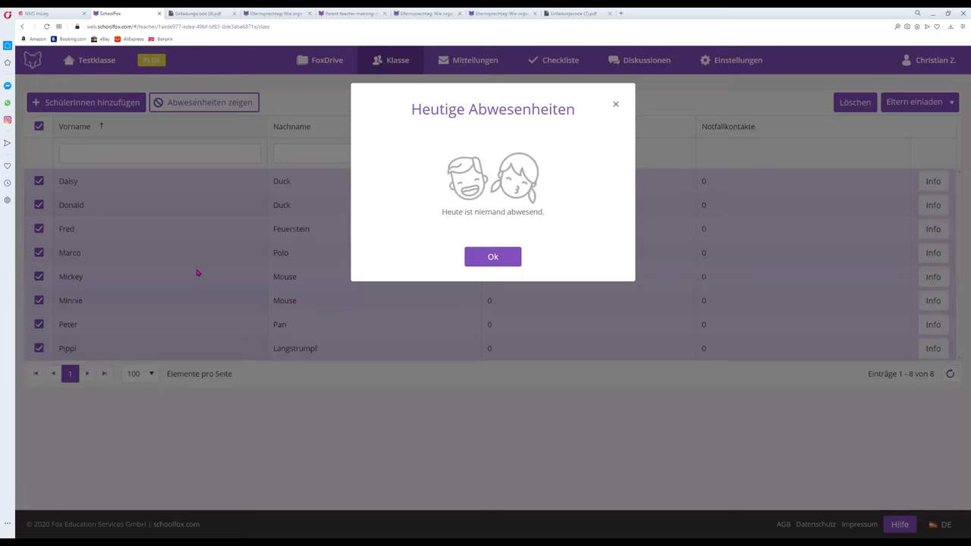
pyautogui.click(500, 258)
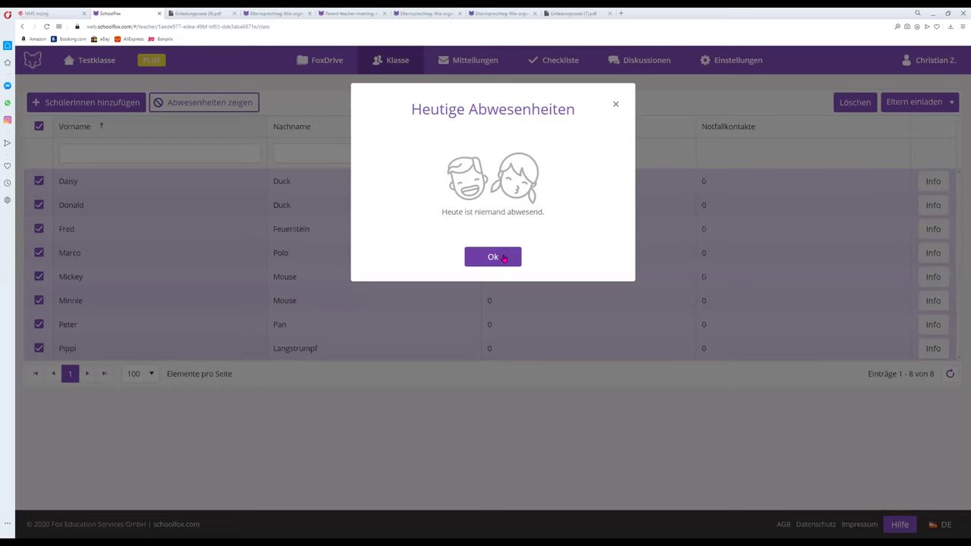
pyautogui.click(504, 258)
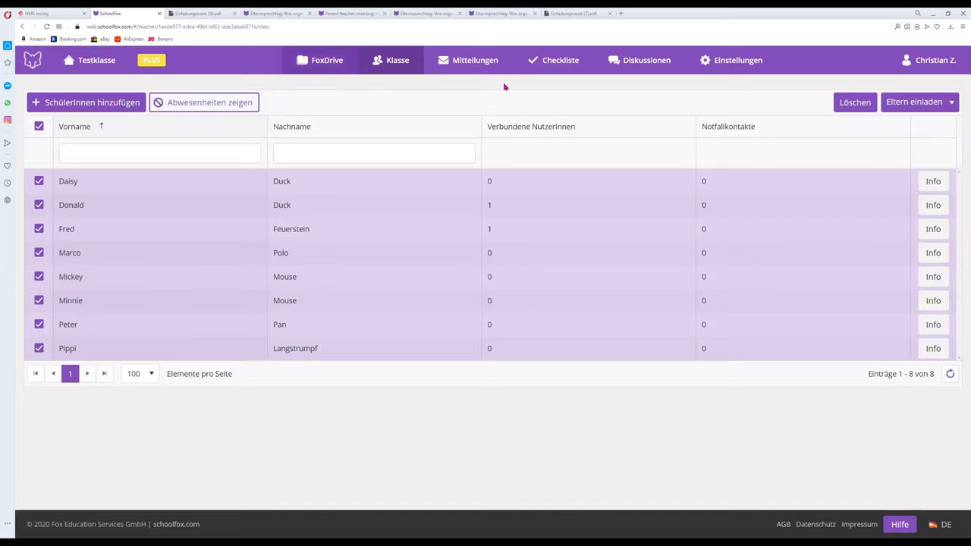
# Start a new checklist named "19 € für den Schitag" and keep all students selected for it.
pyautogui.click(458, 63)
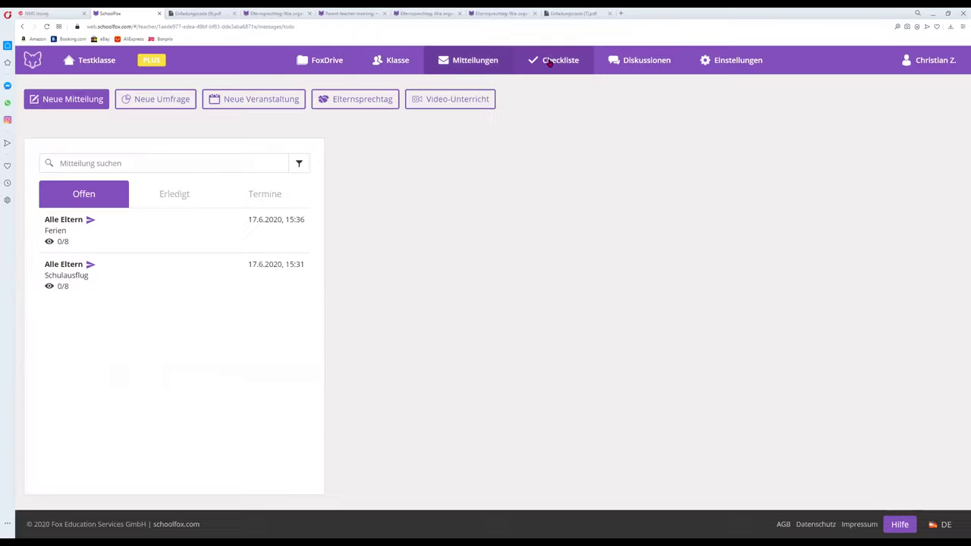
pyautogui.click(560, 60)
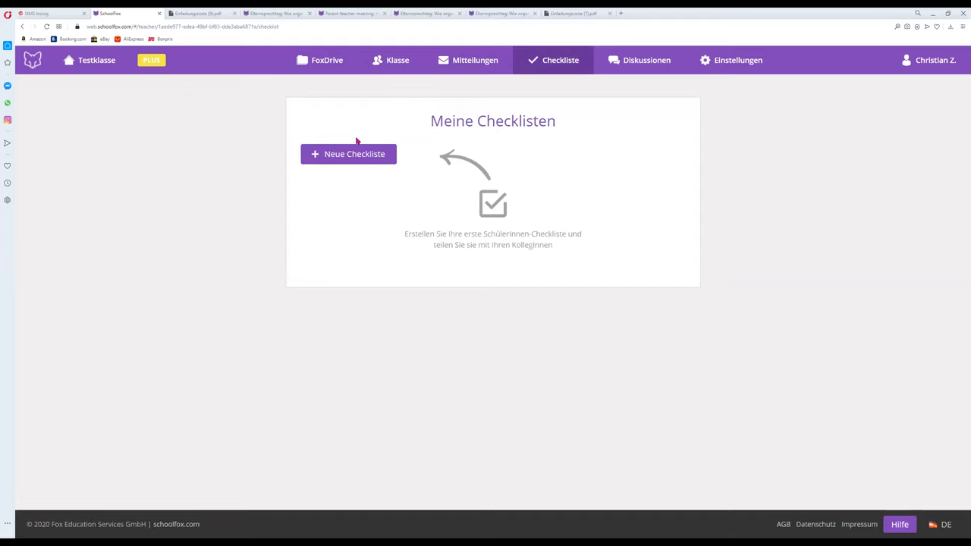
pyautogui.click(321, 157)
pyautogui.click(322, 158)
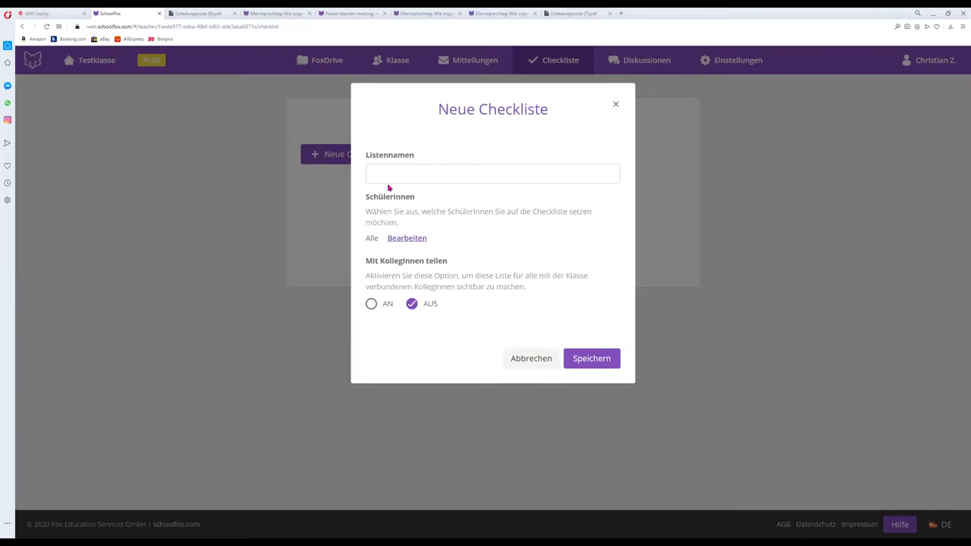
pyautogui.click(393, 174)
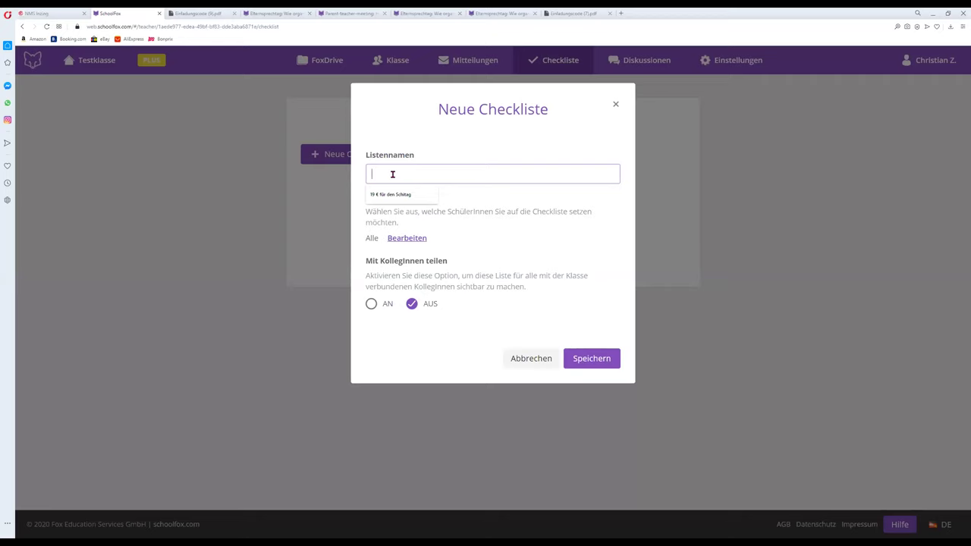
pyautogui.click(403, 196)
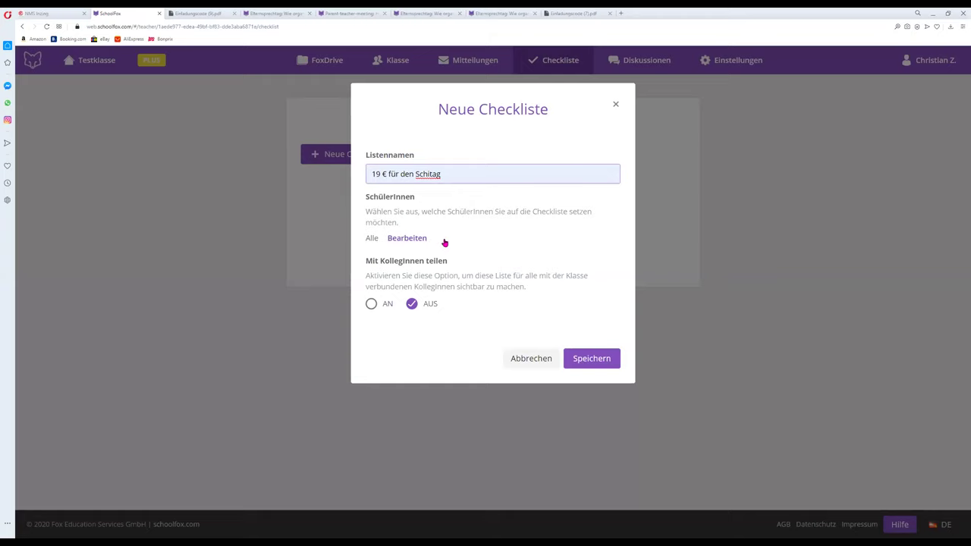
pyautogui.click(406, 238)
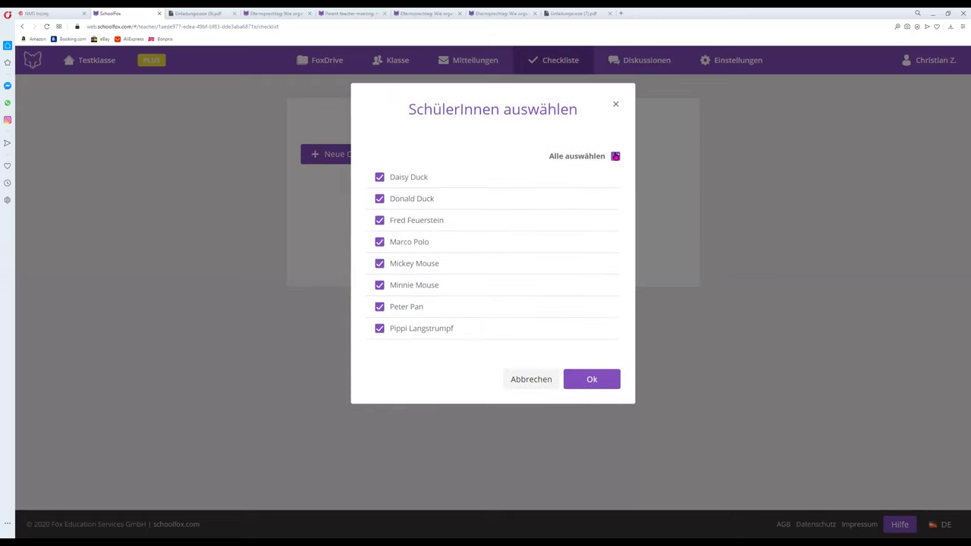
pyautogui.click(586, 382)
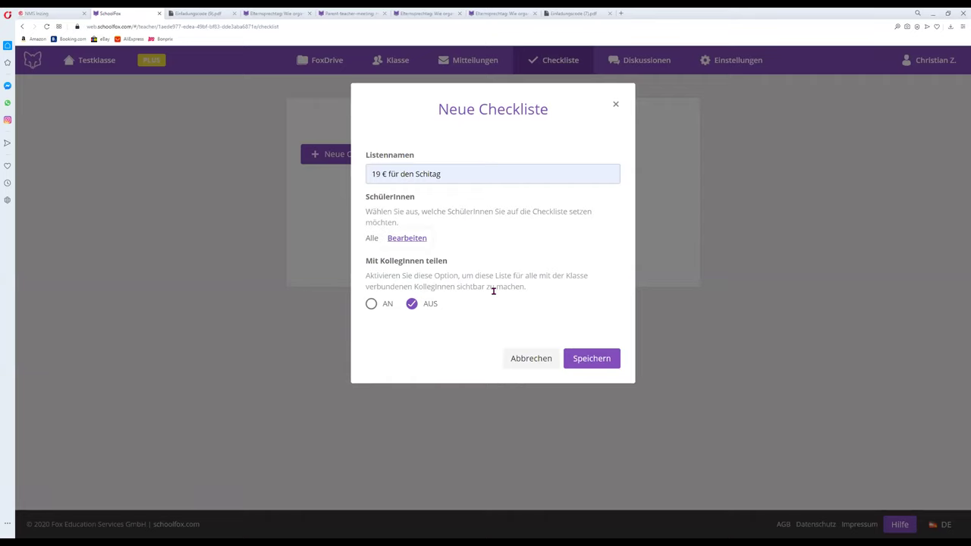
# Share the new checklist with colleagues with read access only (Lesezugriff) and save it.
pyautogui.click(371, 303)
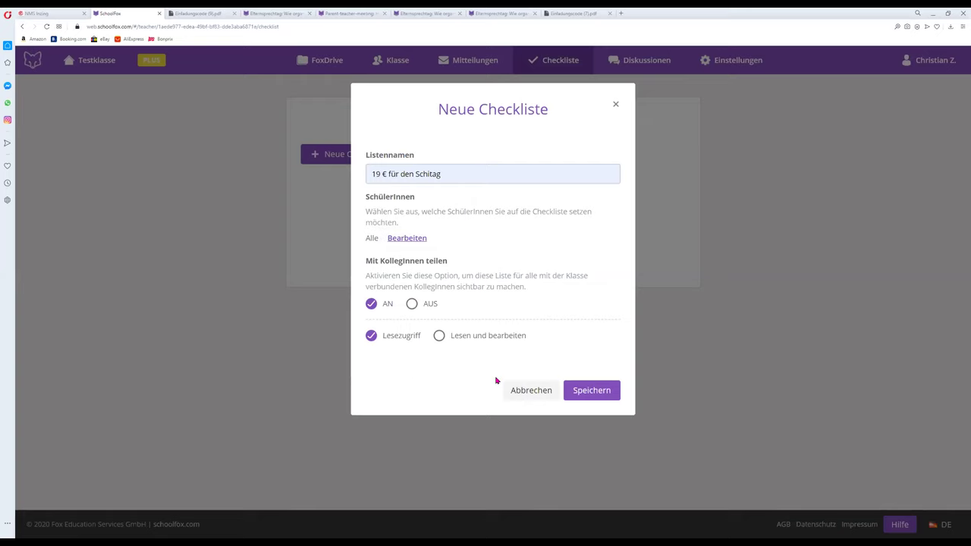
pyautogui.click(412, 304)
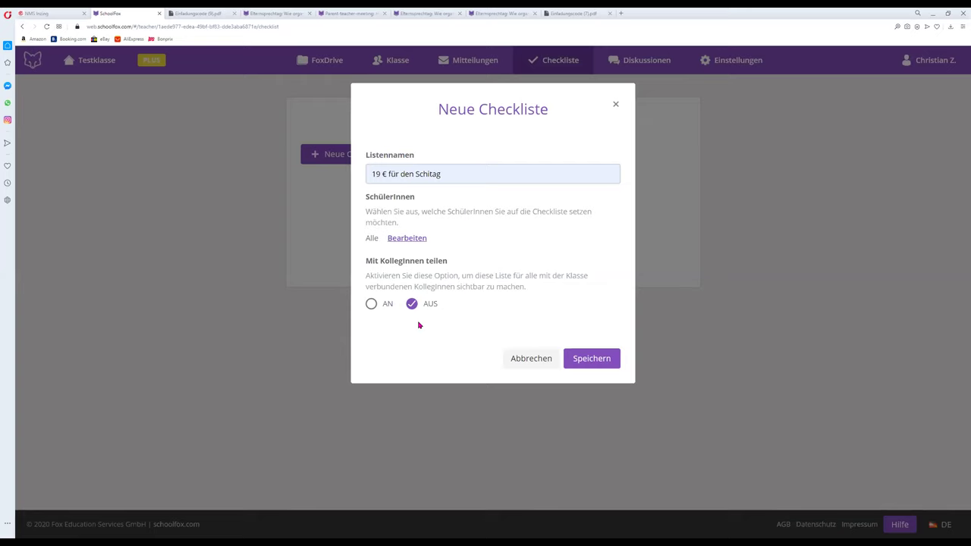
pyautogui.click(379, 309)
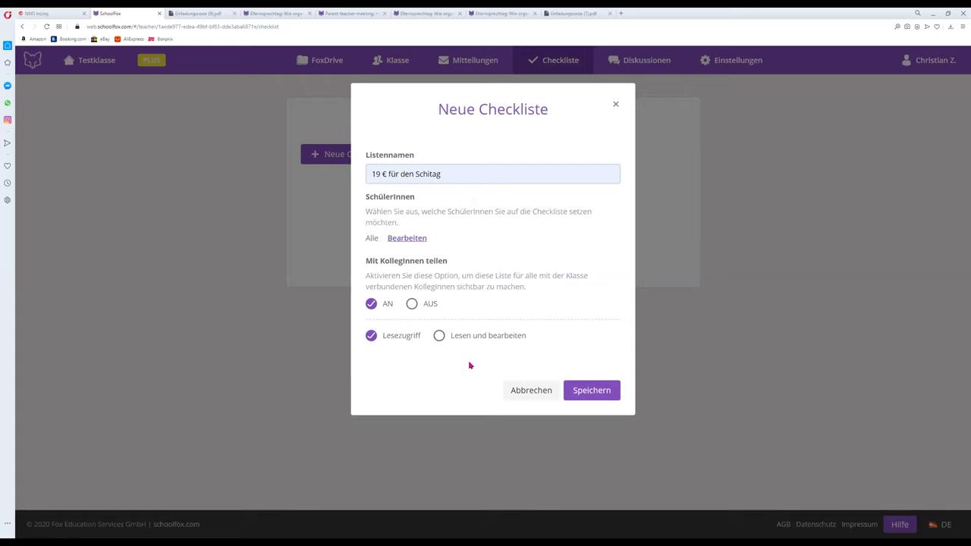
pyautogui.click(413, 304)
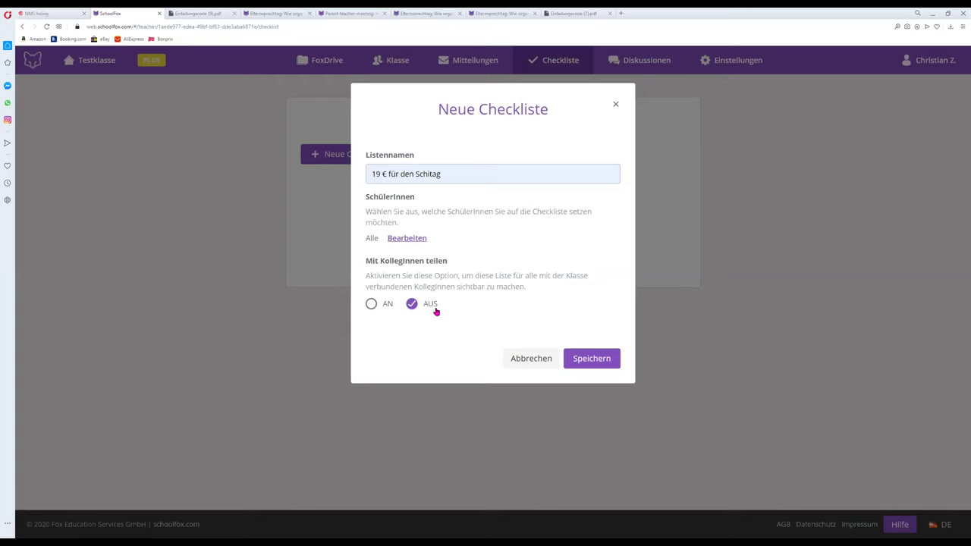
pyautogui.click(372, 305)
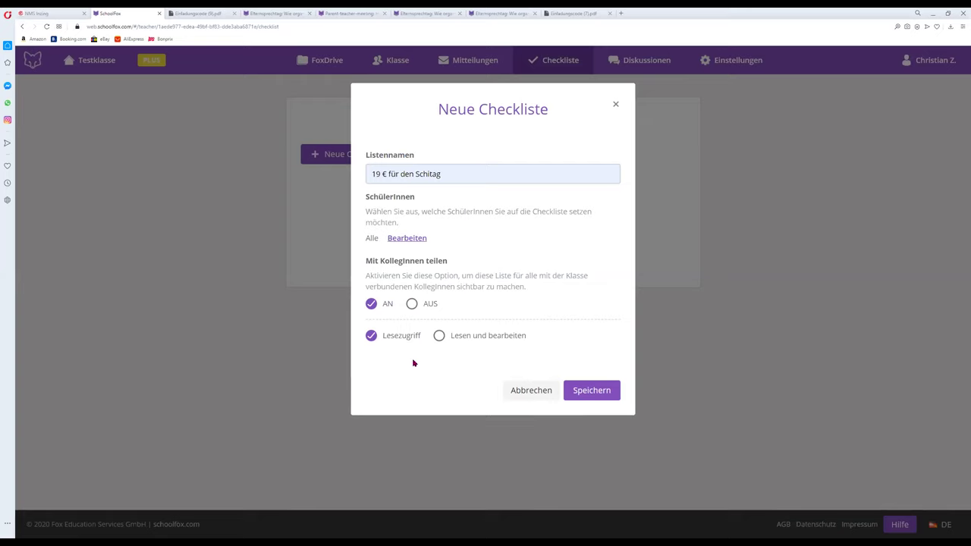
pyautogui.click(590, 393)
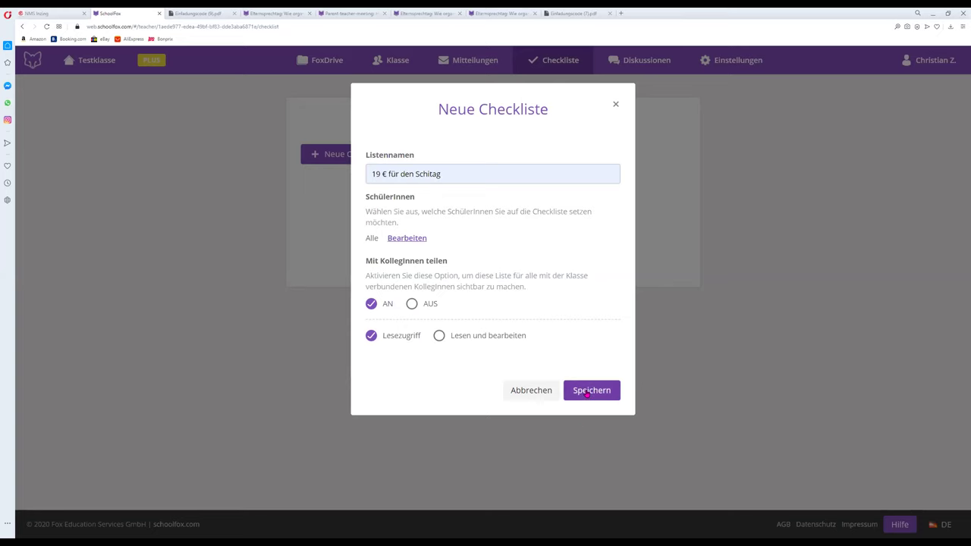
pyautogui.press('Return')
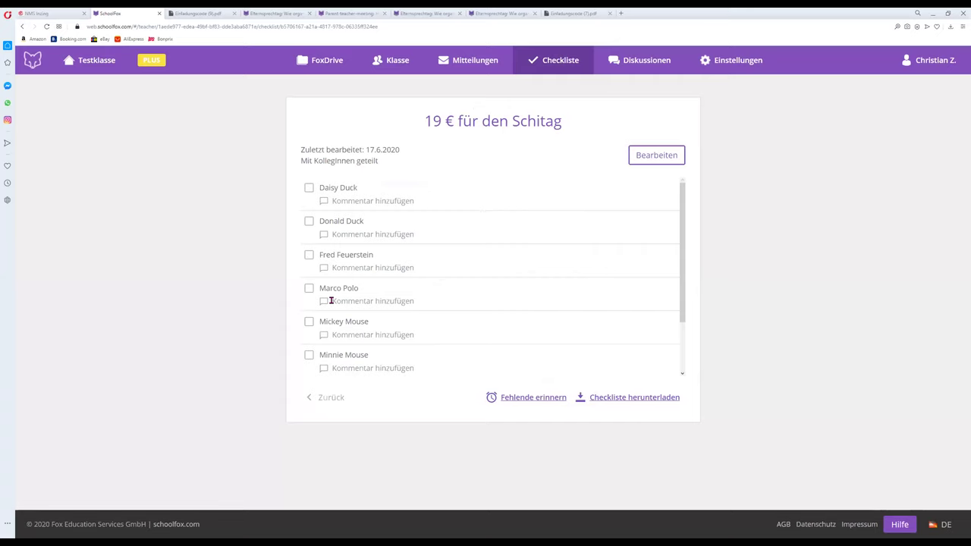
# Tick off the second and third students in the "19 € für den Schitag" checklist and download the checklist.
pyautogui.click(494, 227)
pyautogui.click(313, 257)
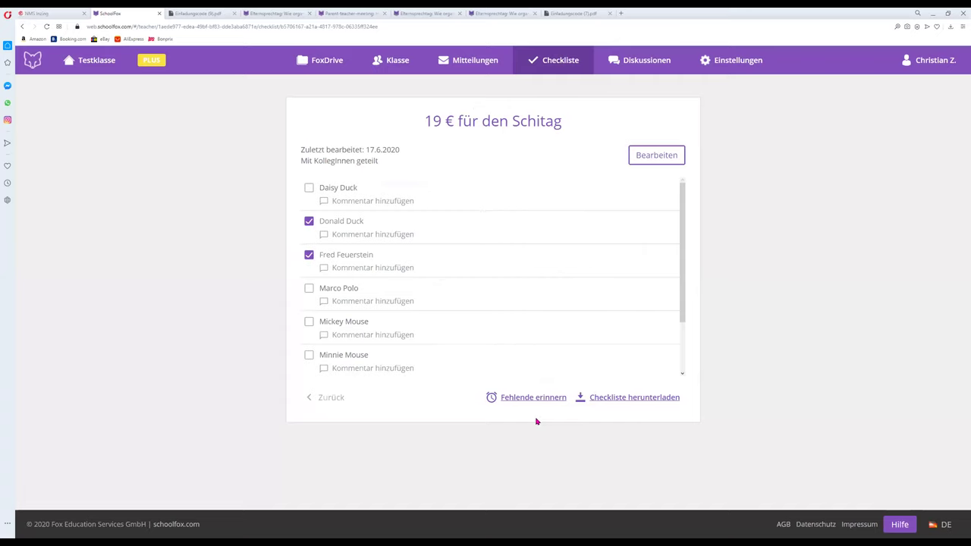
pyautogui.click(624, 401)
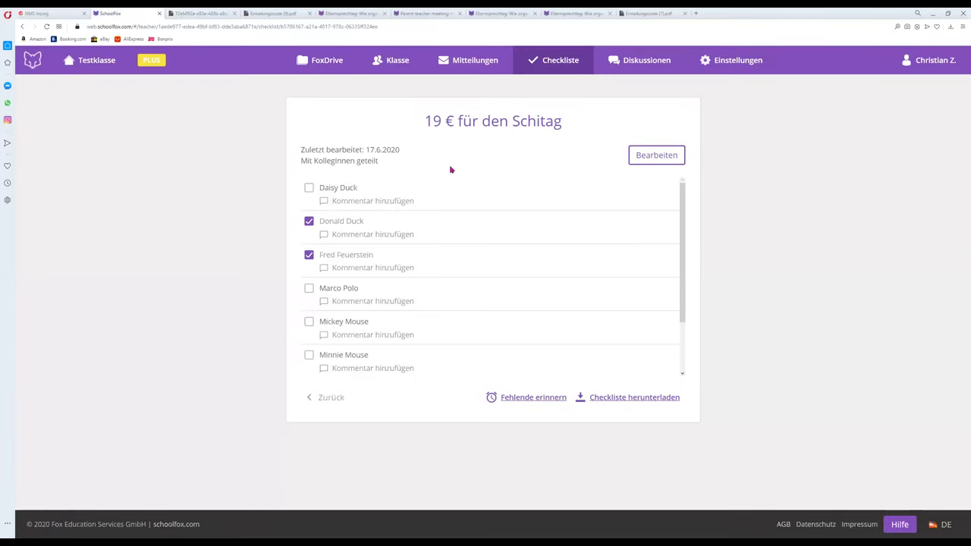
# View the editing options of the "19 € für den Schitag" checklist without changing them and return to the checklist overview.
pyautogui.click(662, 163)
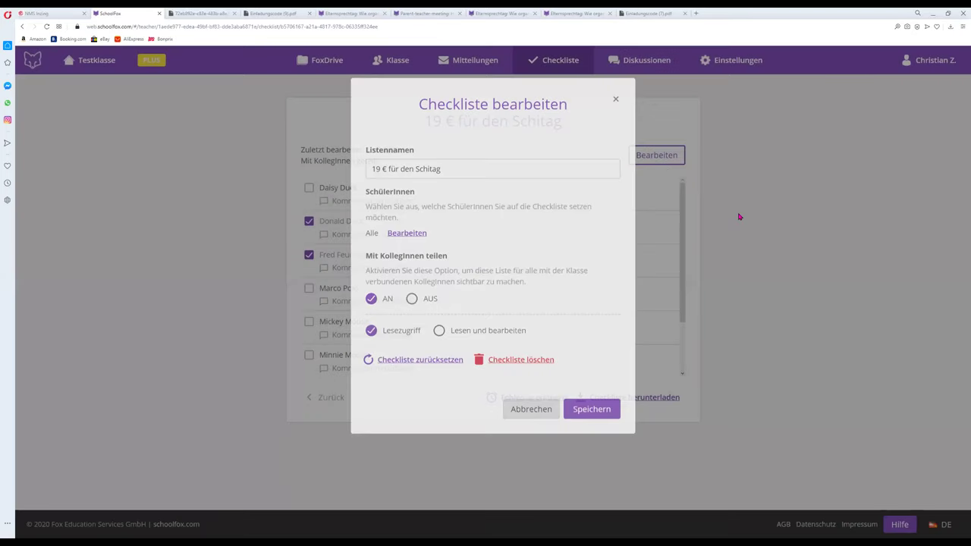
pyautogui.click(528, 417)
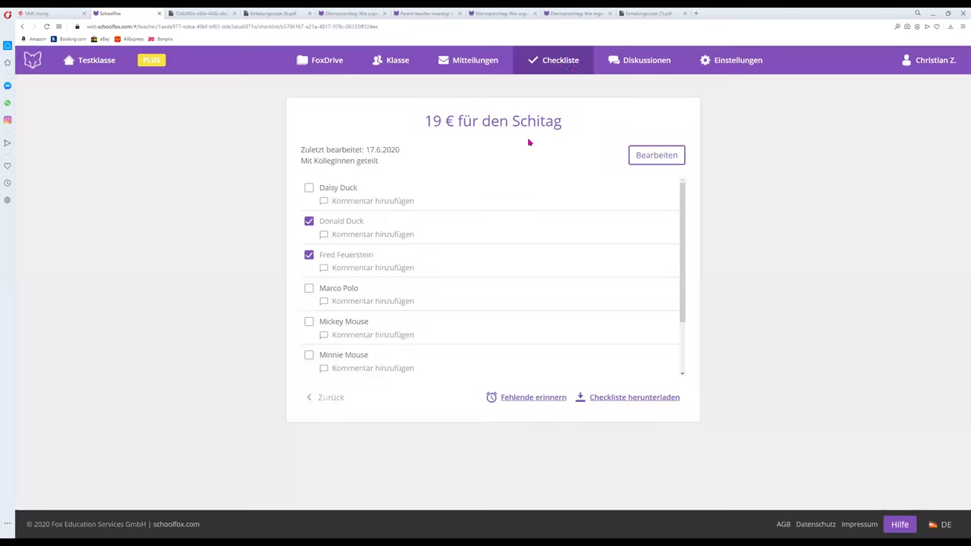
pyautogui.click(560, 66)
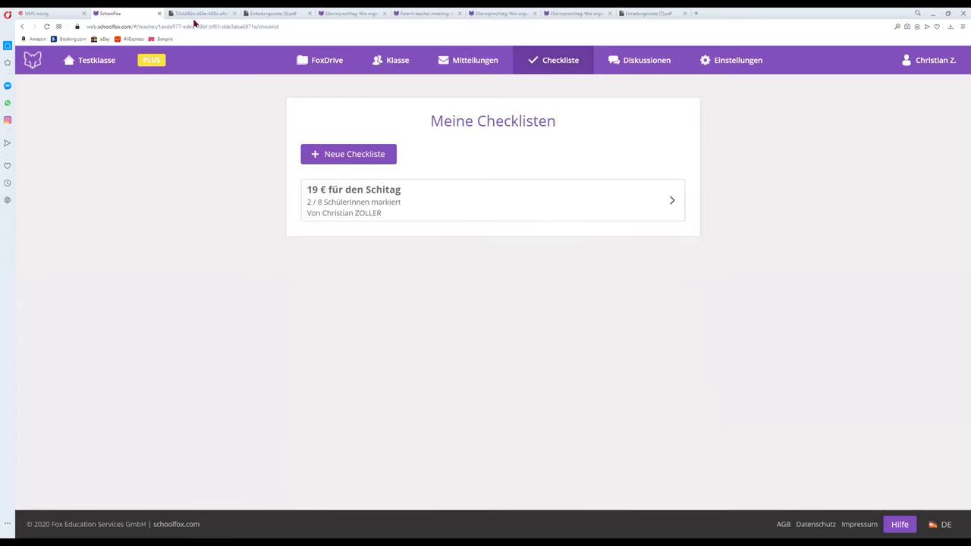
pyautogui.click(340, 158)
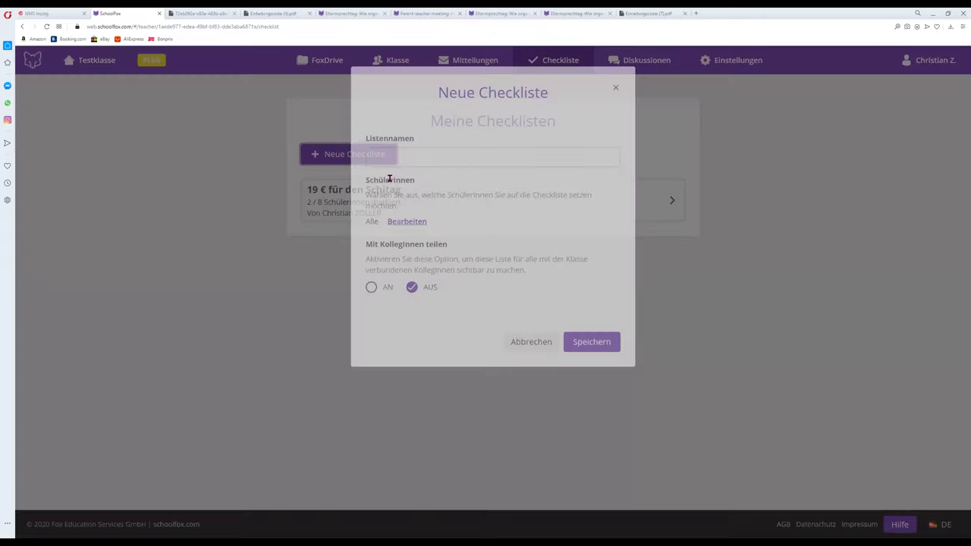
pyautogui.click(389, 177)
pyautogui.write('R')
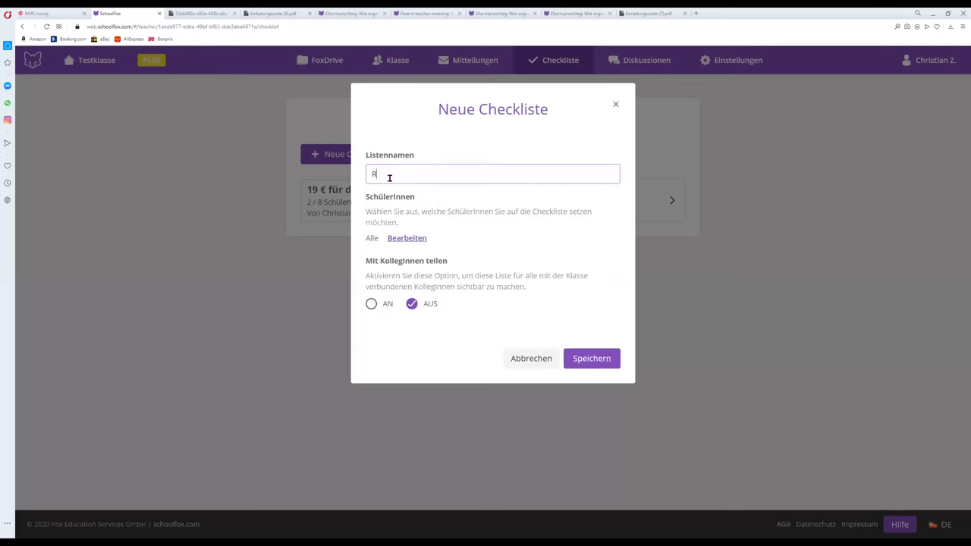
pyautogui.write('egenbogenhefte')
pyautogui.click(525, 363)
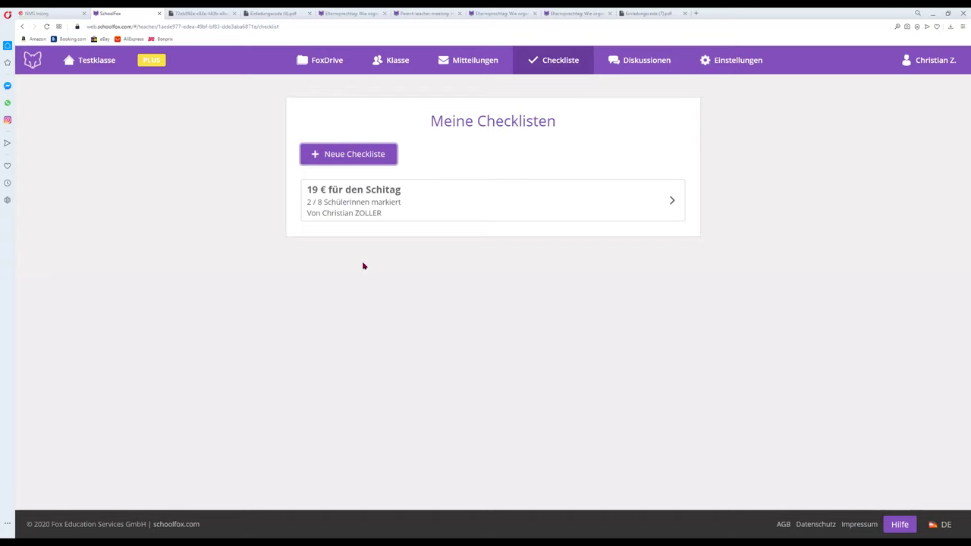
# Start a new FoxDrive folder named "Wandertag" and proceed to selecting its participants.
pyautogui.click(312, 64)
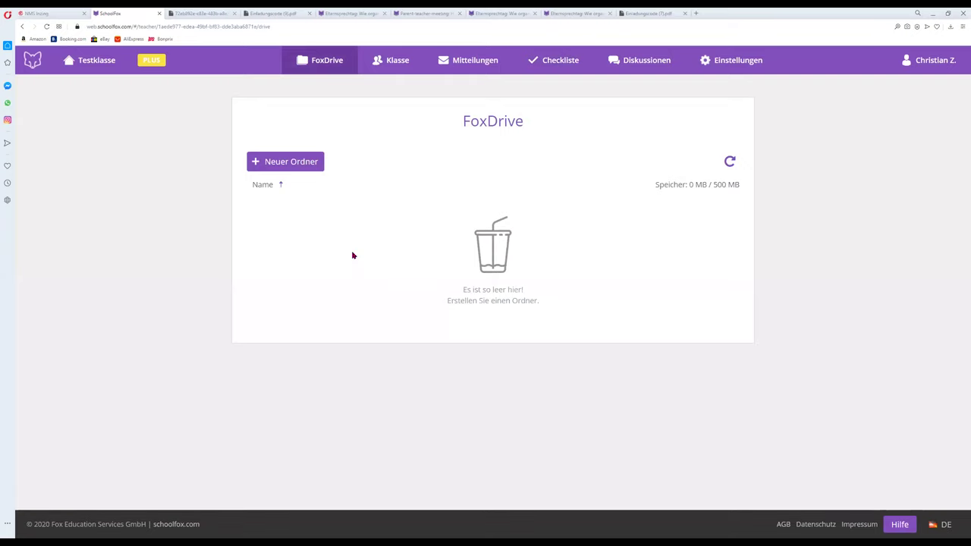
pyautogui.click(257, 163)
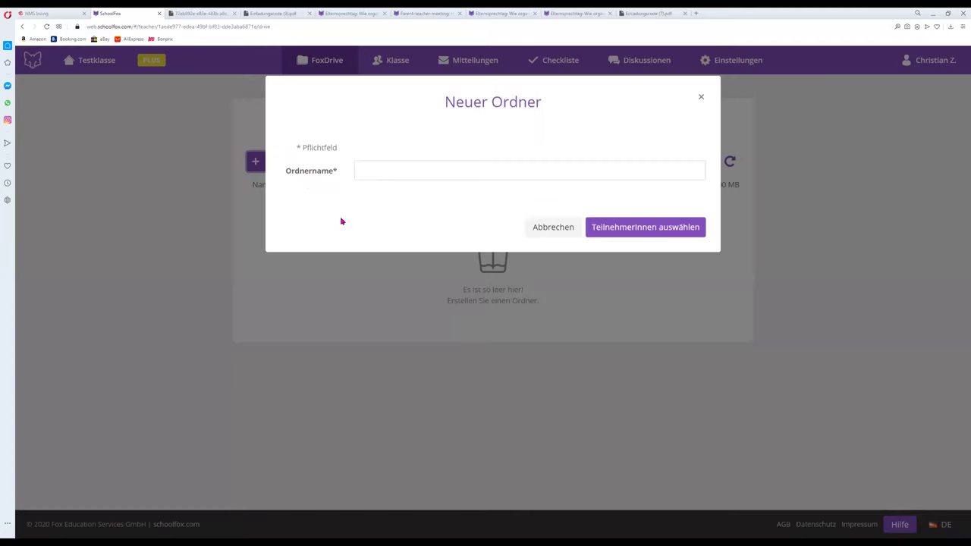
pyautogui.click(390, 180)
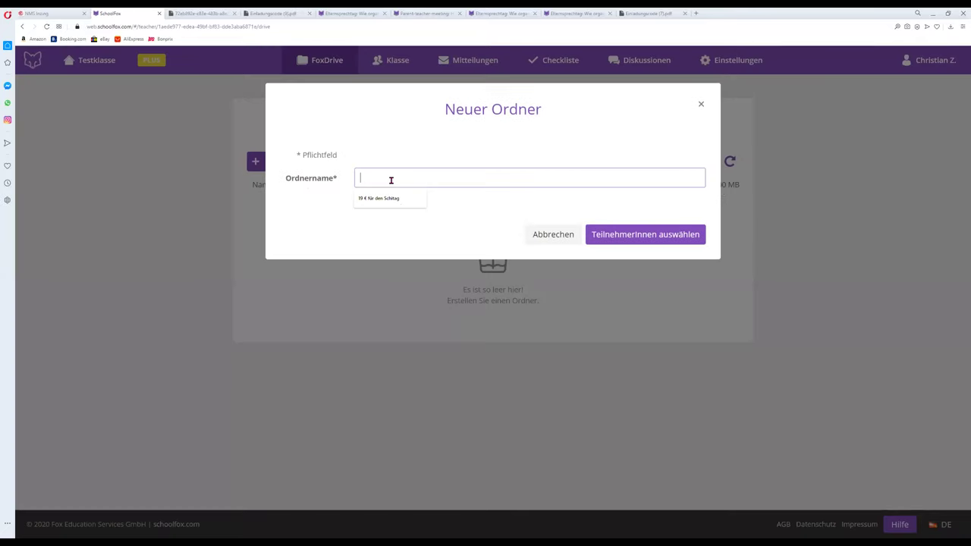
pyautogui.write('Wandertag')
pyautogui.click(662, 238)
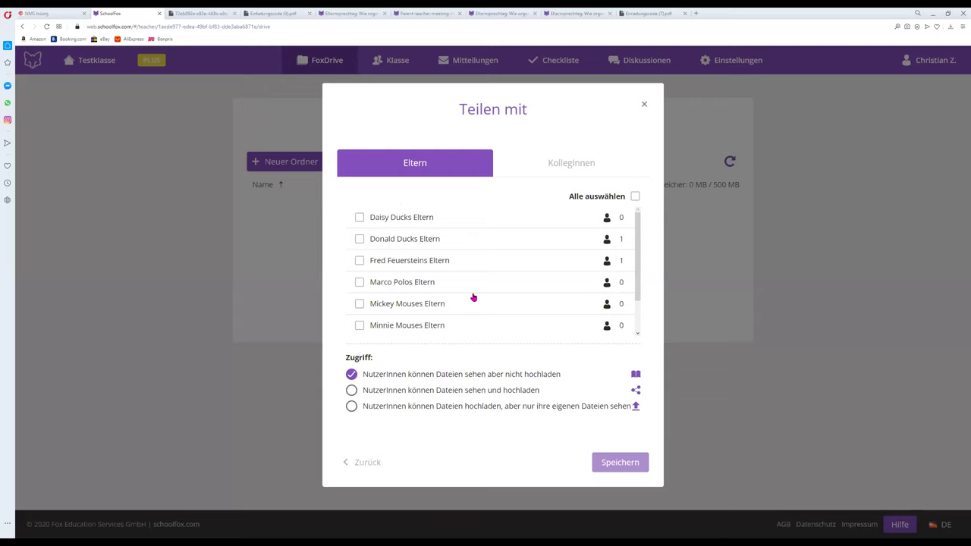
# Share the "Wandertag" folder with the second and third listed colleagues and restrict them to only viewing uploaded files.
pyautogui.click(552, 169)
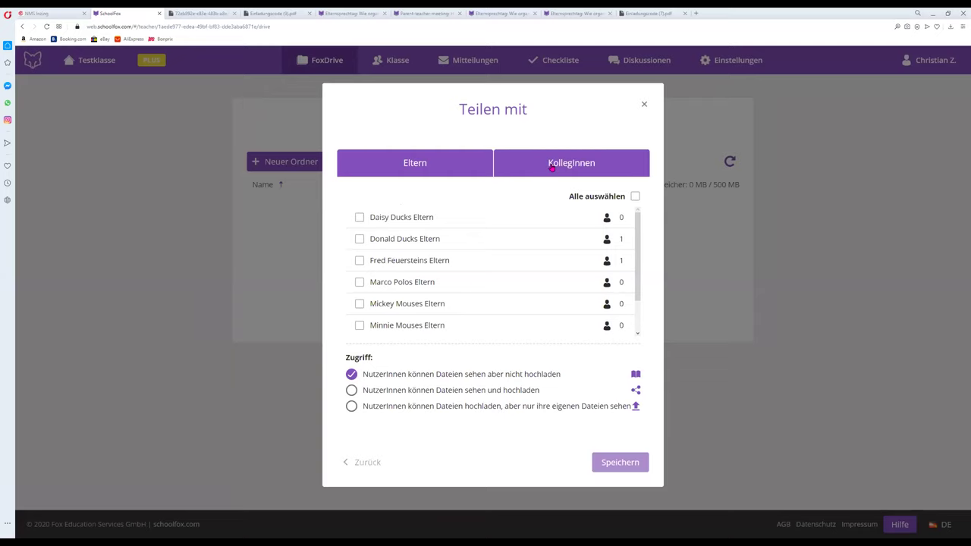
pyautogui.click(416, 164)
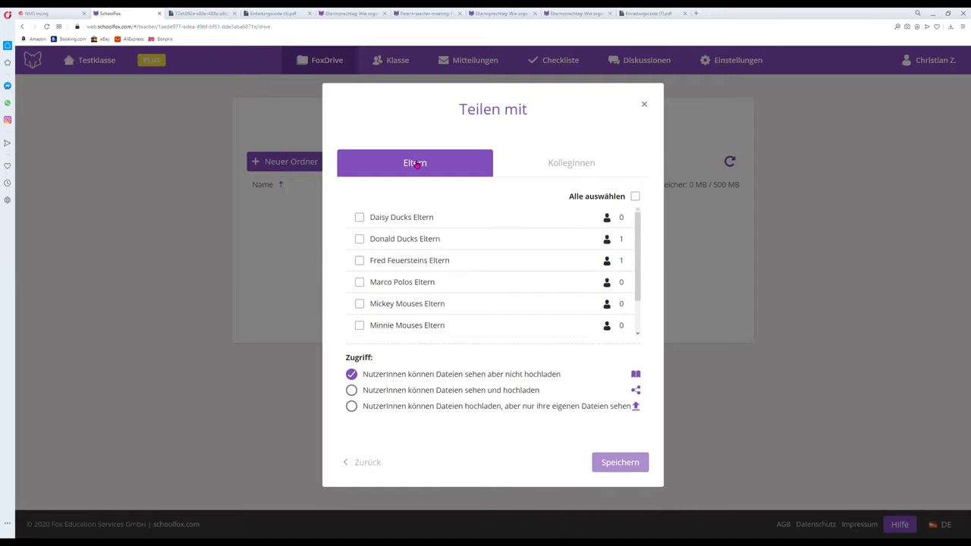
pyautogui.click(565, 164)
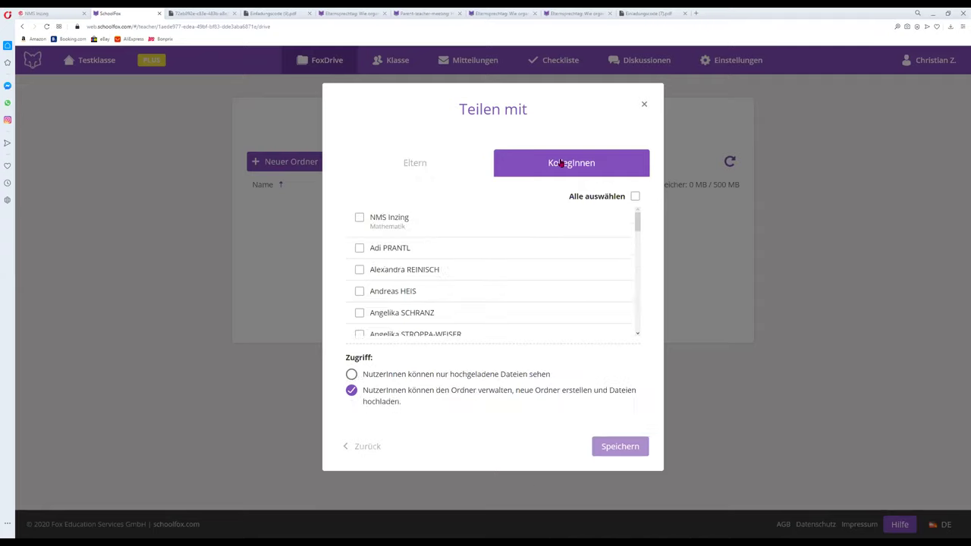
pyautogui.click(360, 270)
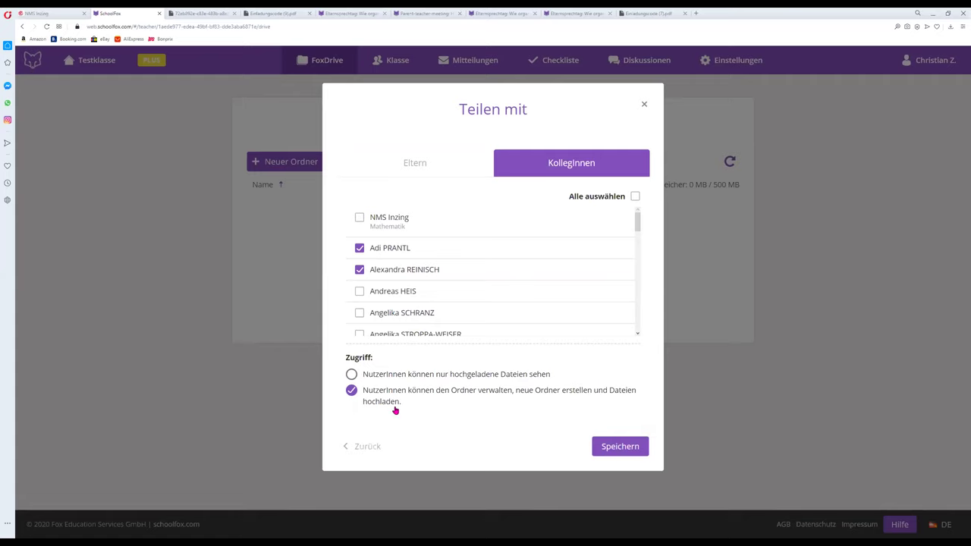
pyautogui.click(351, 374)
# Share the folder with the first six listed parents, allowing them to view but not upload files, and save it.
pyautogui.click(415, 170)
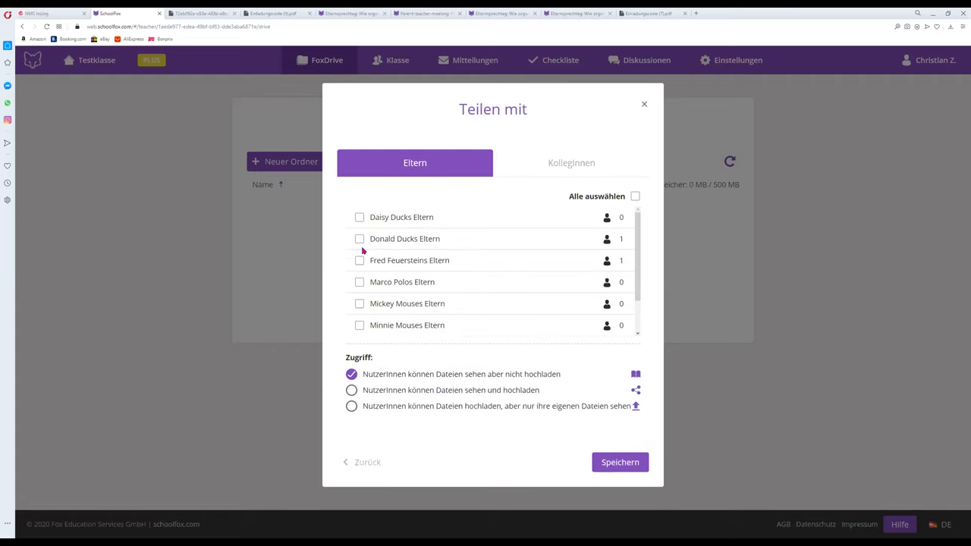
pyautogui.click(601, 167)
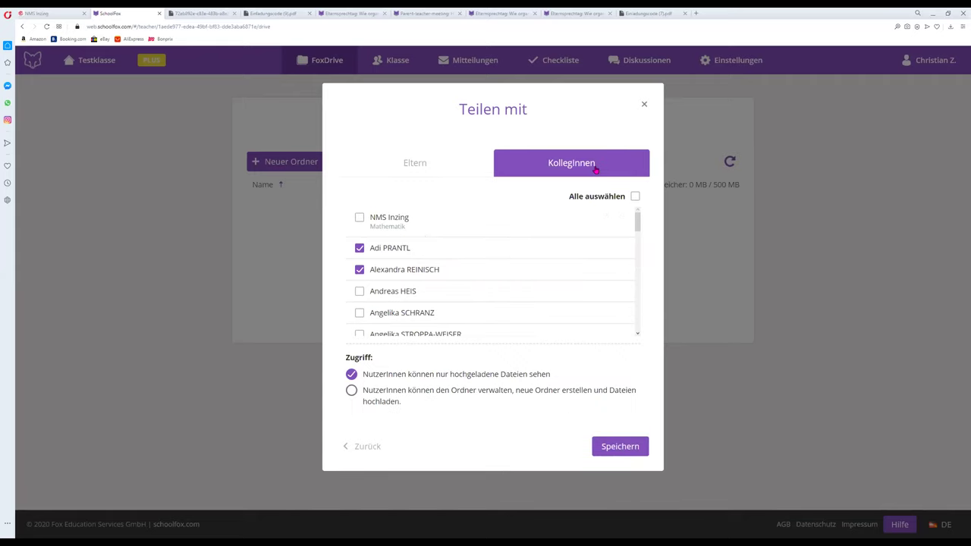
pyautogui.click(406, 169)
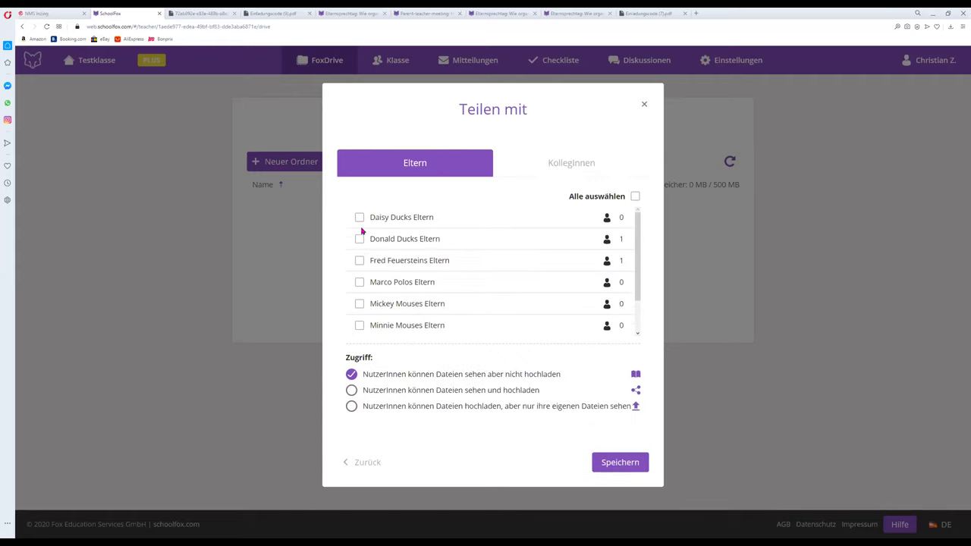
pyautogui.click(360, 303)
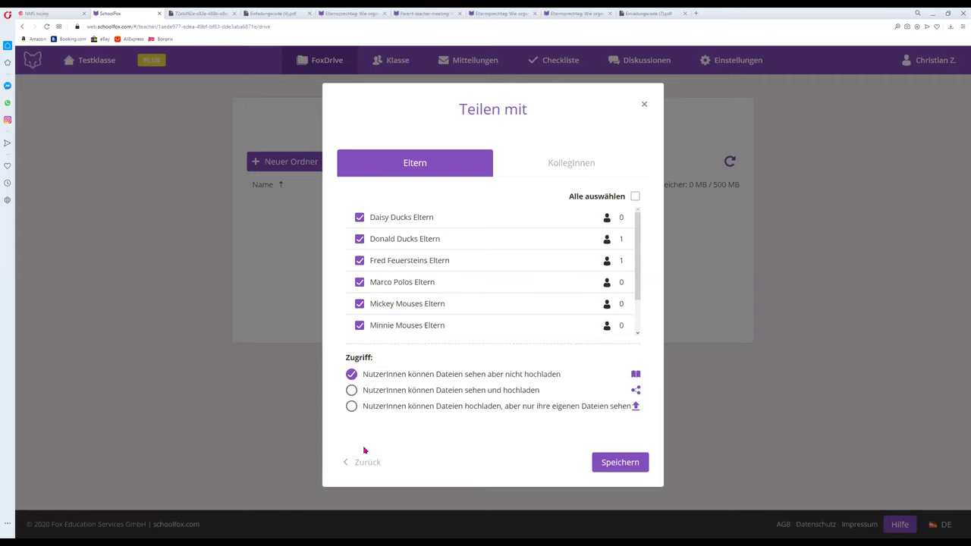
pyautogui.press('Down')
pyautogui.press('Down')
pyautogui.click(351, 374)
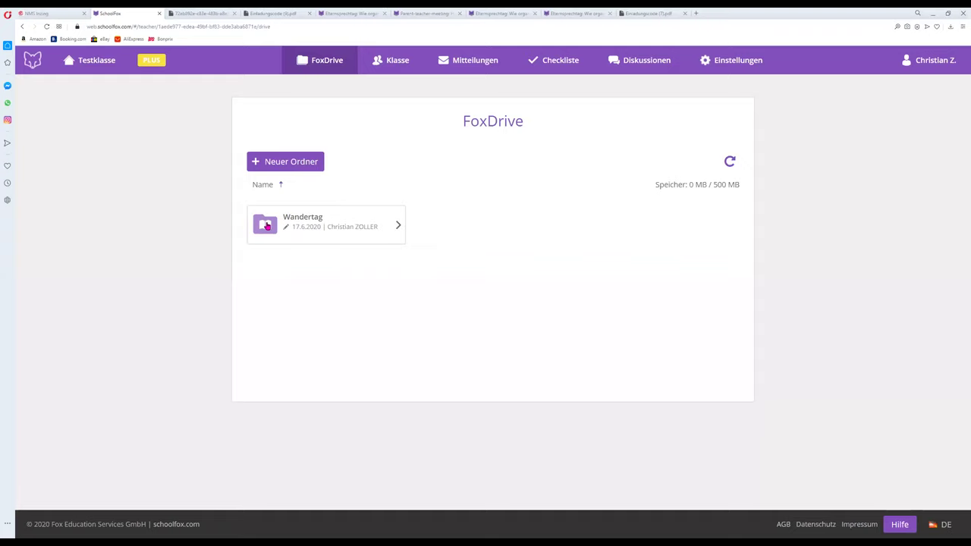
# Upload the five "2c Klassenfoto" images to the "Wandertag" folder and delete "2c Klassenfoto 06.jpg".
pyautogui.click(397, 227)
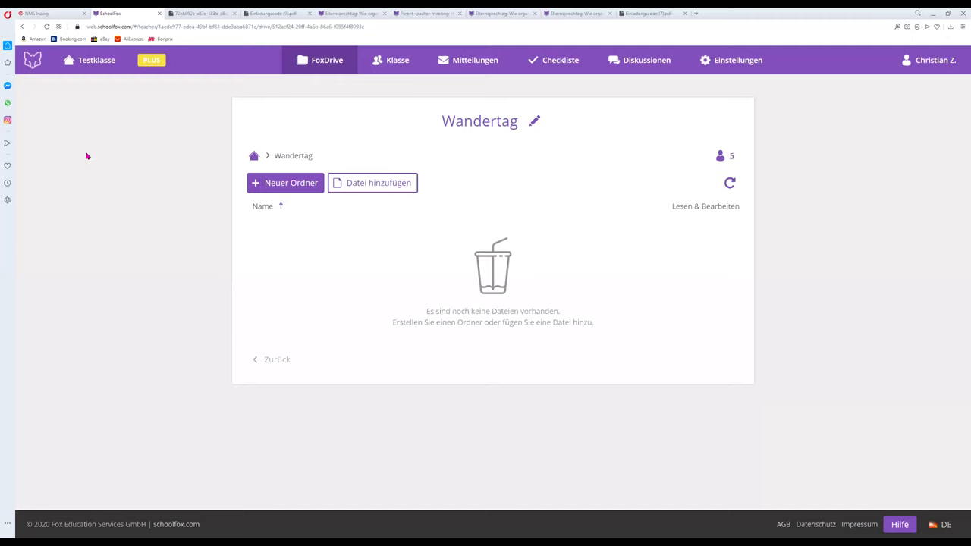
pyautogui.keyDown('shift'); pyautogui.click(140, 116); pyautogui.keyUp('shift')
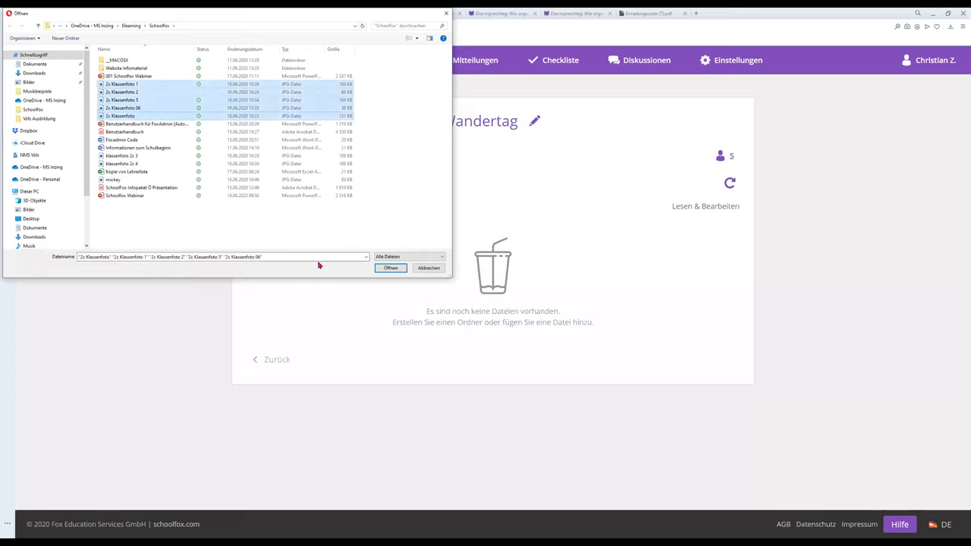
pyautogui.click(391, 268)
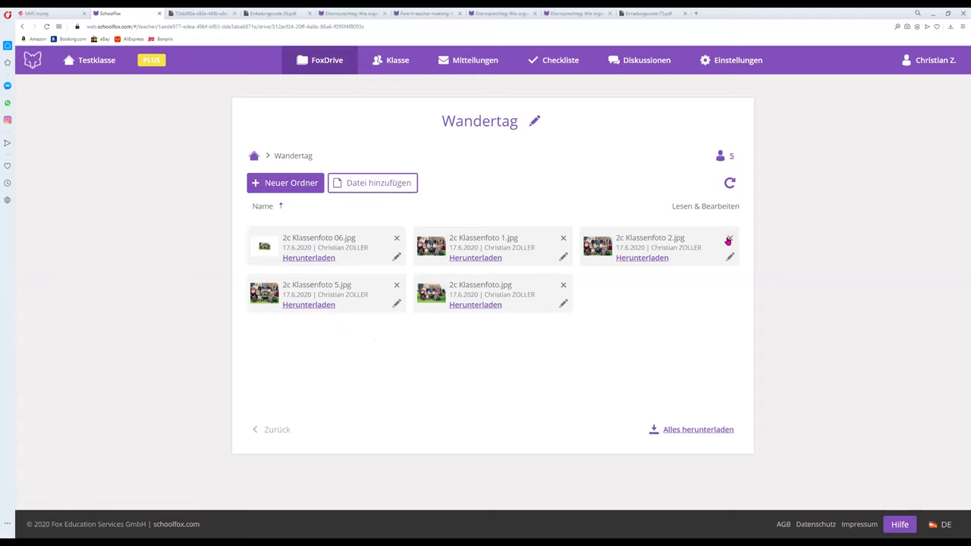
pyautogui.click(396, 241)
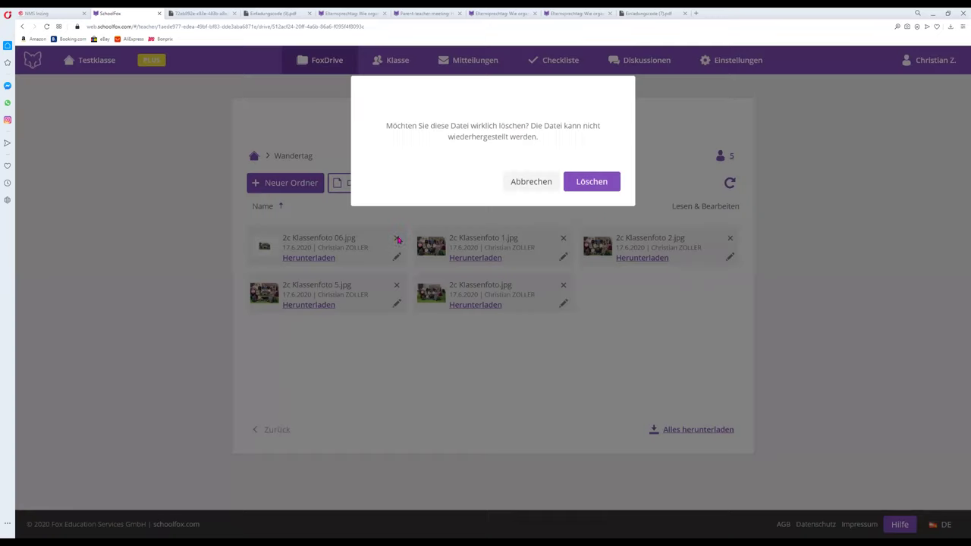
pyautogui.press('Return')
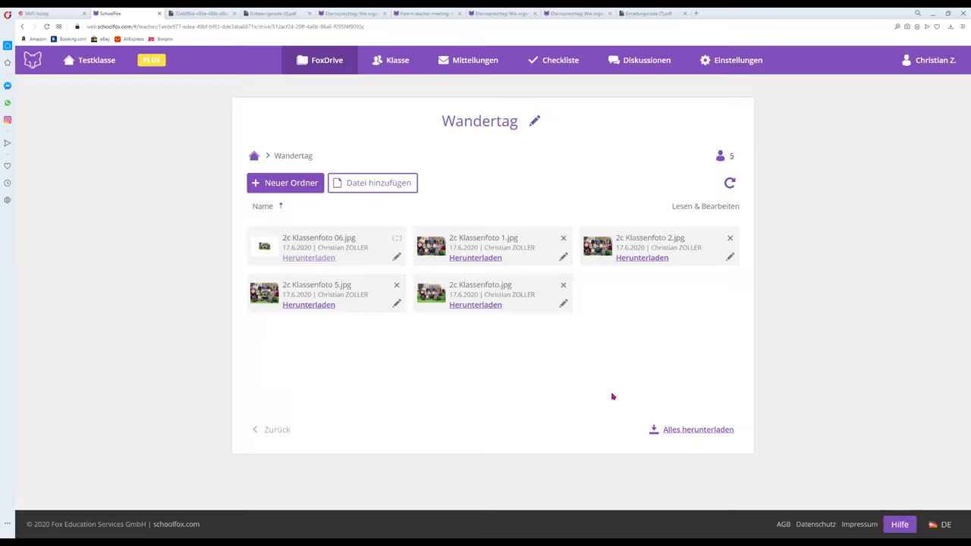
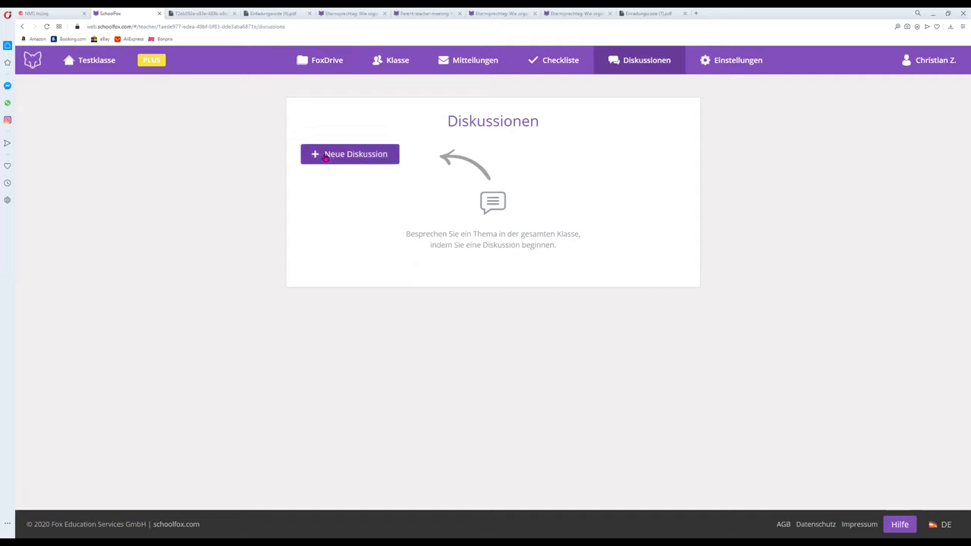
# Create a discussion with subject "umstellung nms zu ms" and message "Teilt mir bitte eure Meinung dazu mit...", and proceed to selecting participants.
pyautogui.moveTo(407, 234); pyautogui.dragTo(599, 254)
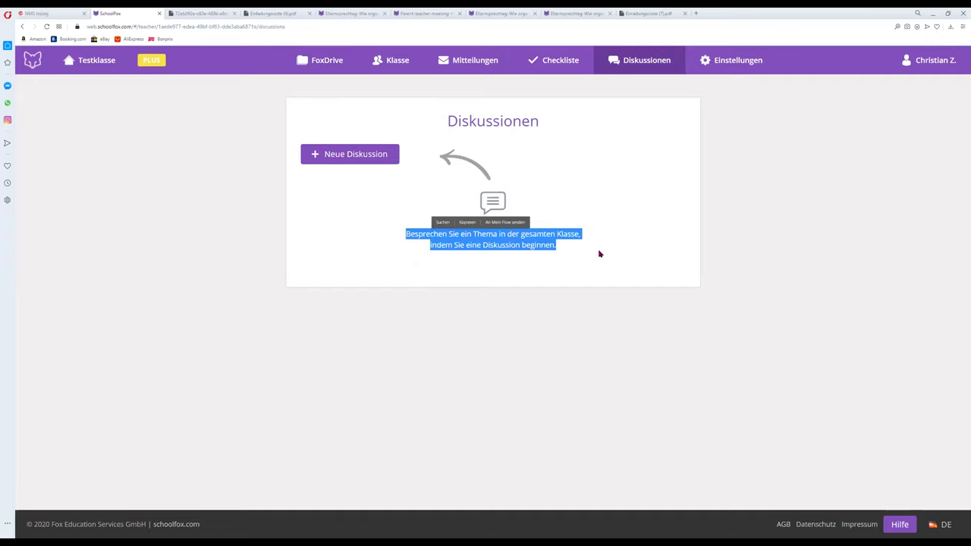
pyautogui.click(317, 158)
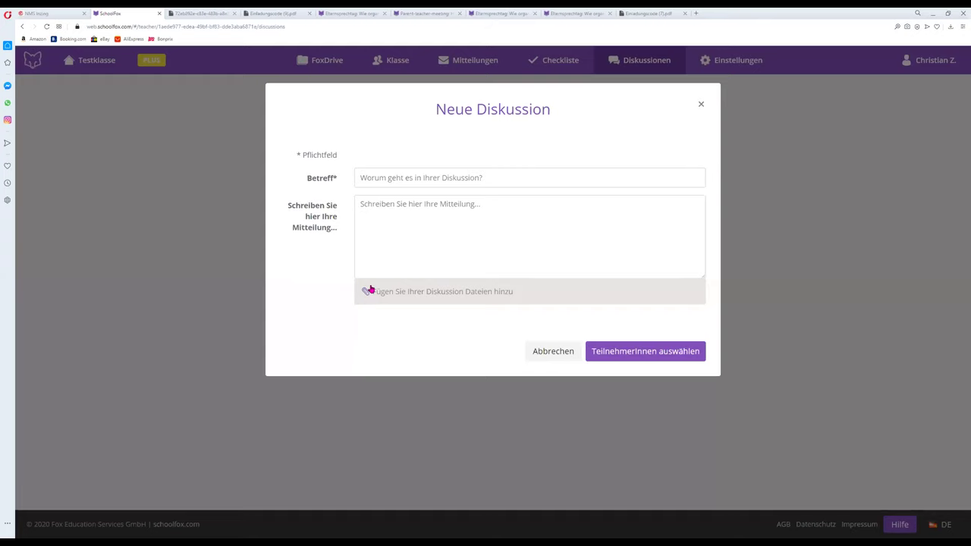
pyautogui.click(414, 182)
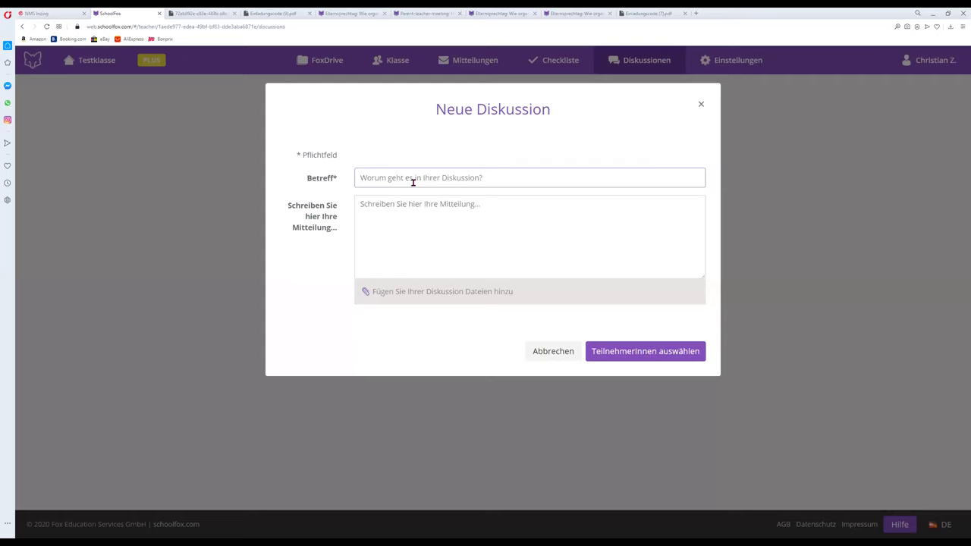
pyautogui.write('umstel')
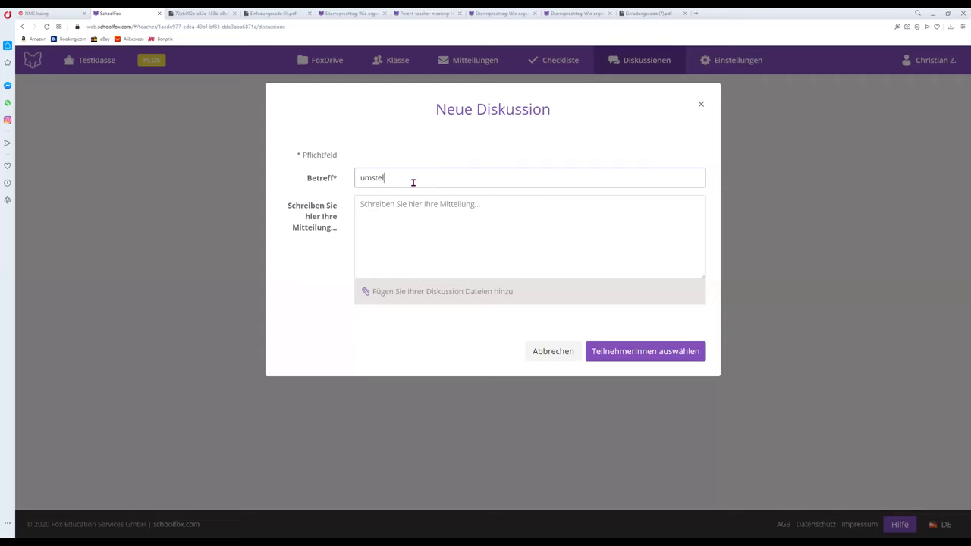
pyautogui.write('lung nms zu ms')
pyautogui.click(408, 204)
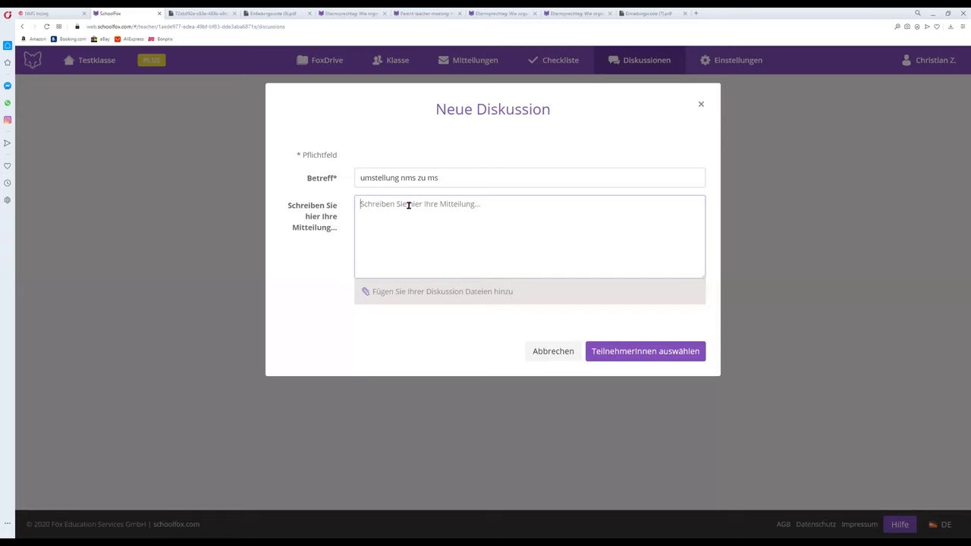
pyautogui.write('Teilt mir ')
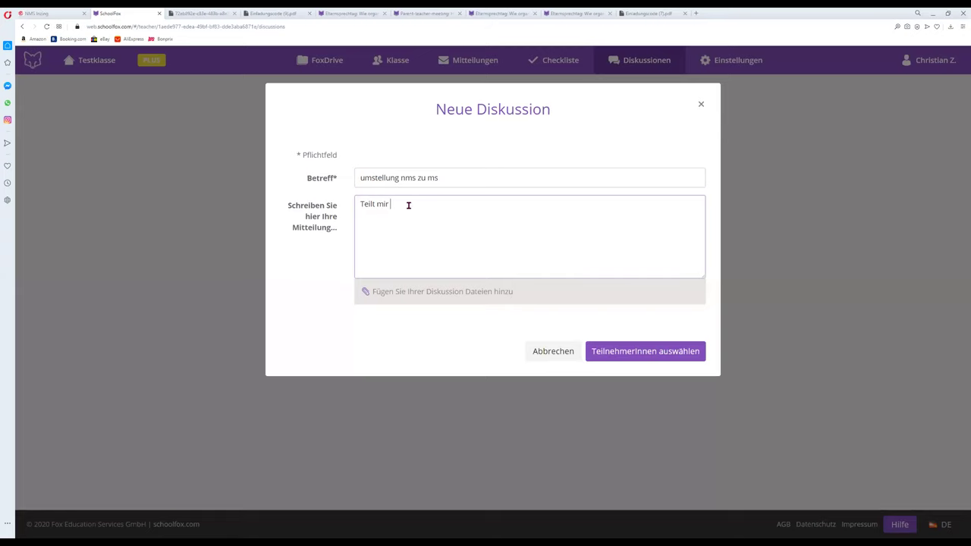
pyautogui.write('bitte eure Meinung dazu mit')
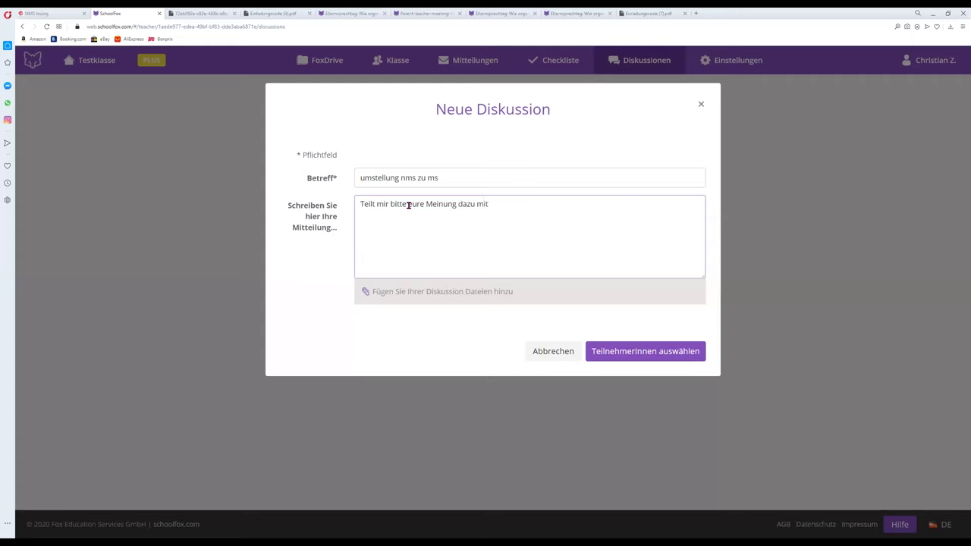
pyautogui.write('...')
pyautogui.click(607, 356)
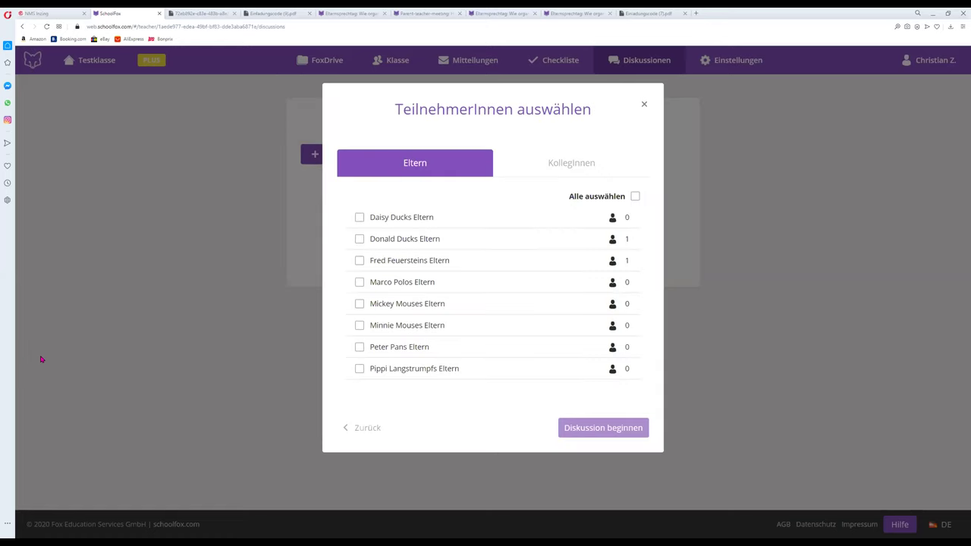
# Select all colleagues as participants and begin the discussion.
pyautogui.click(595, 163)
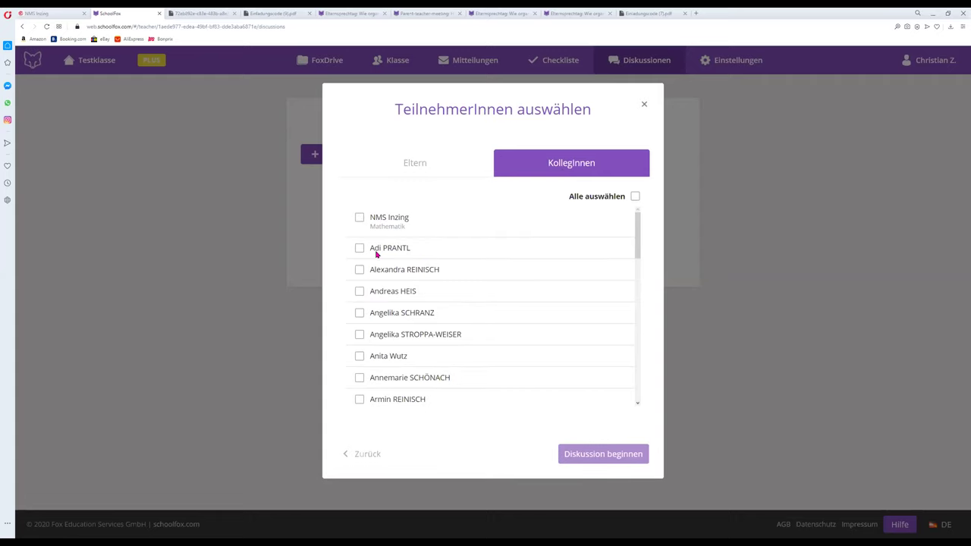
pyautogui.click(360, 220)
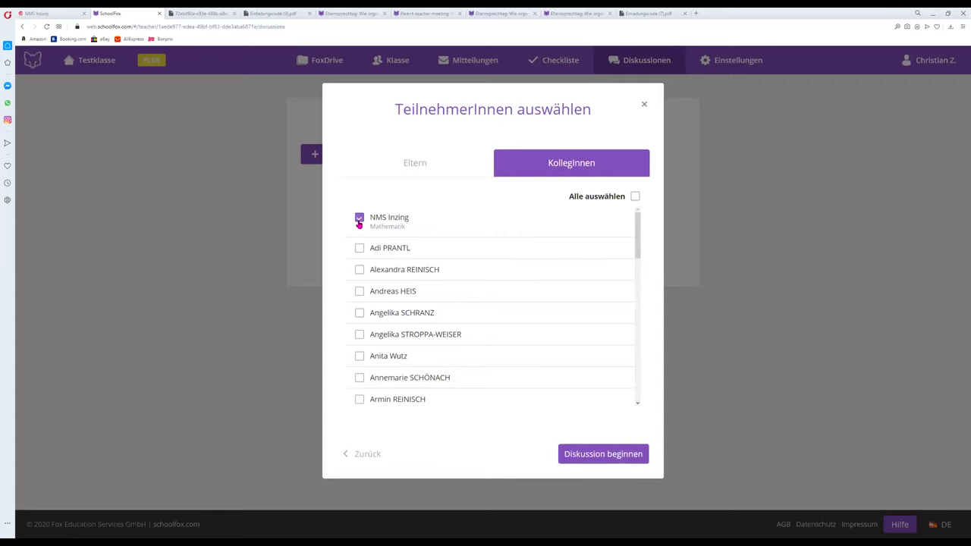
pyautogui.click(360, 335)
pyautogui.click(360, 312)
pyautogui.click(360, 291)
pyautogui.click(636, 196)
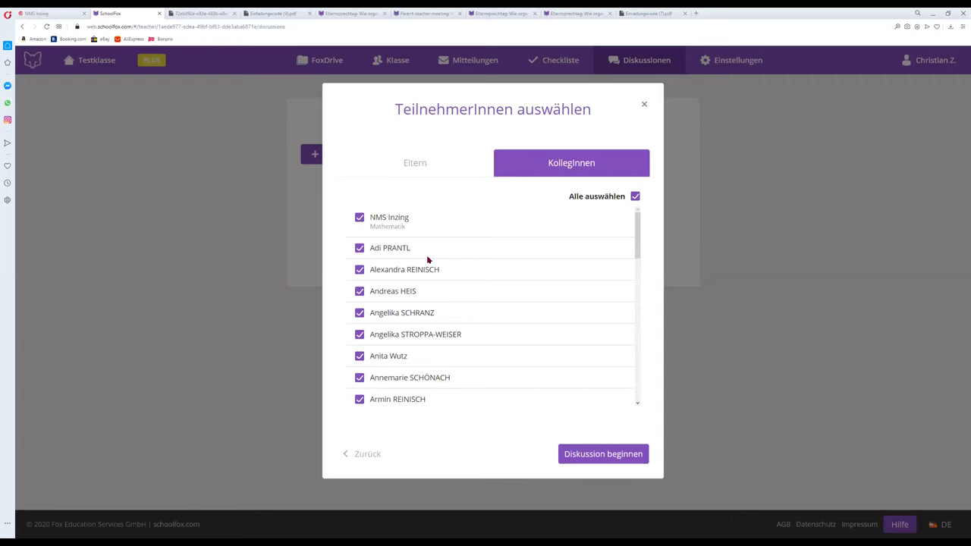
pyautogui.click(635, 196)
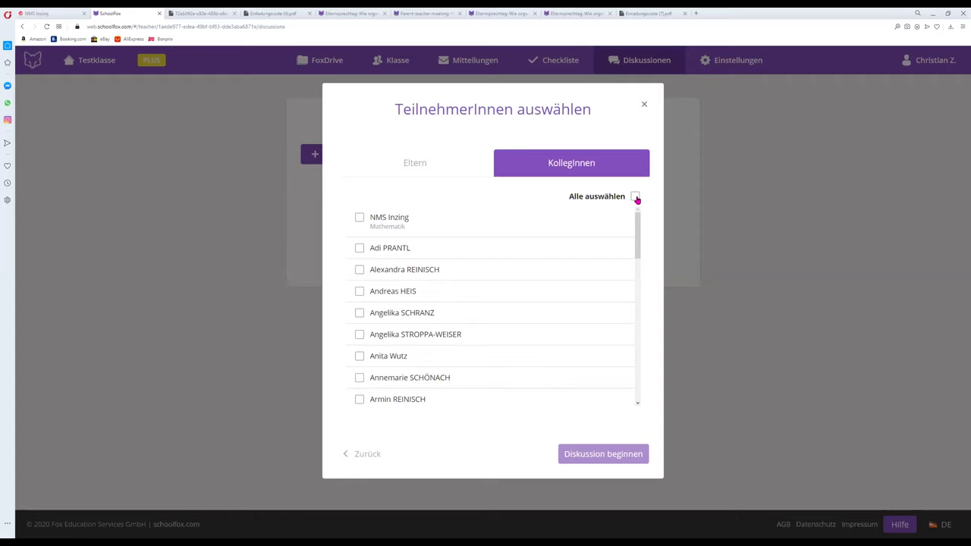
pyautogui.click(636, 197)
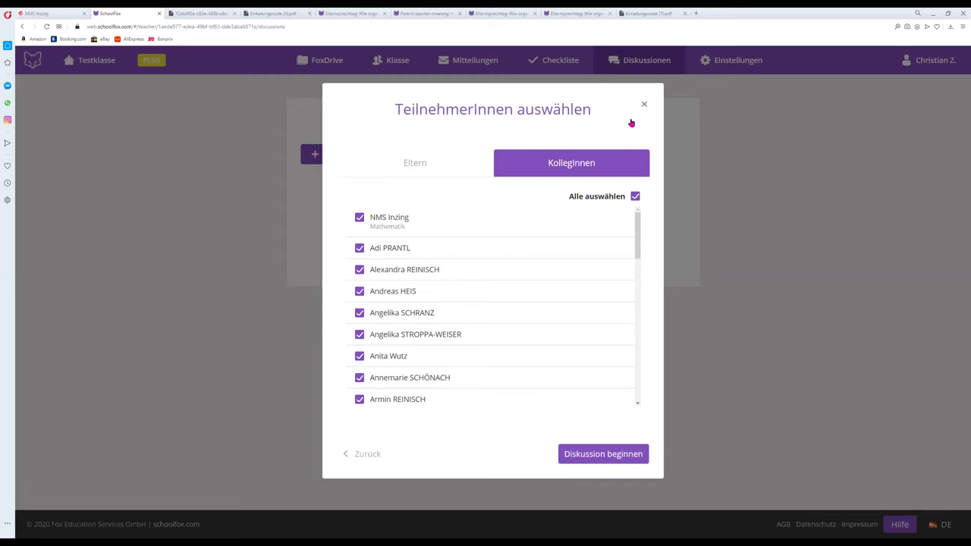
pyautogui.click(597, 453)
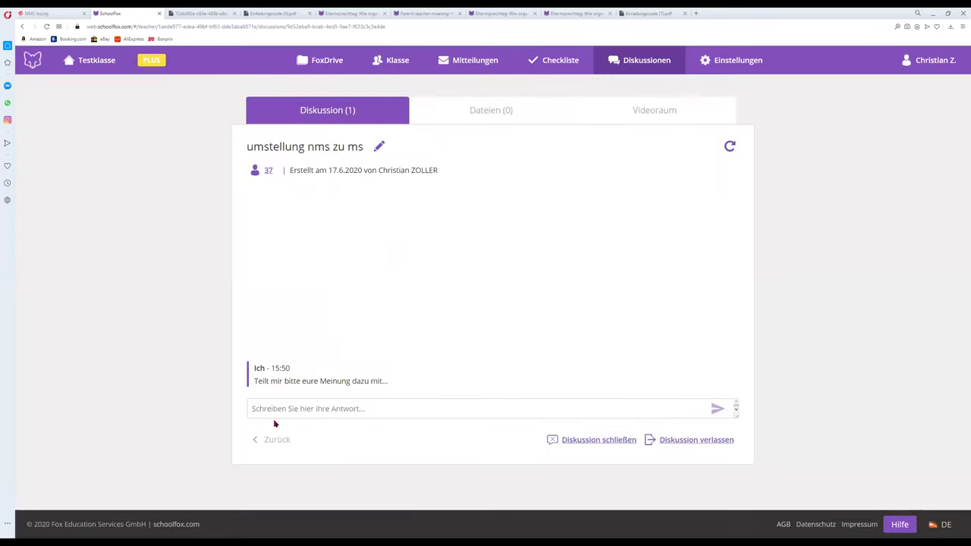
# Post the reply "Wie läuft denn das mit den gymnasialen Gruppen eigentlich?" in the discussion.
pyautogui.click(311, 406)
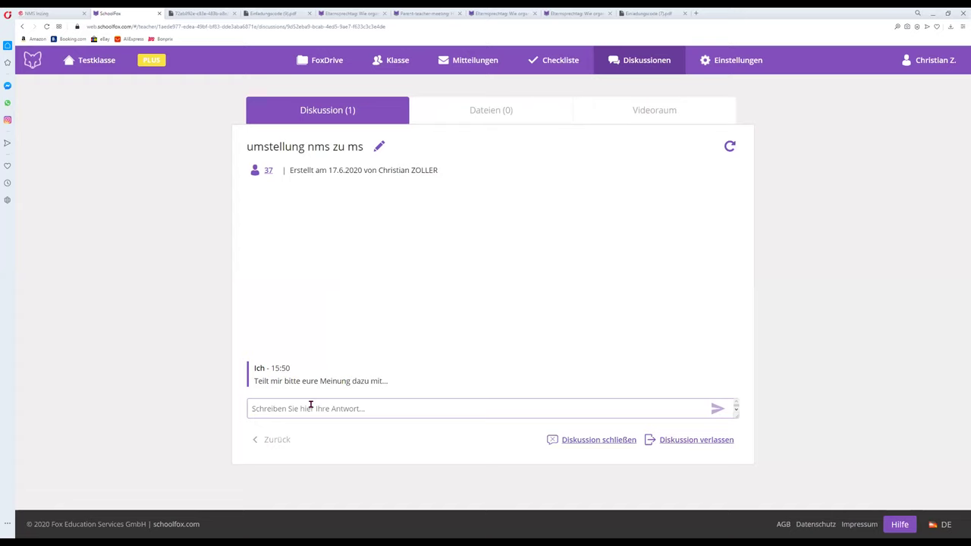
pyautogui.write('Wie läuft')
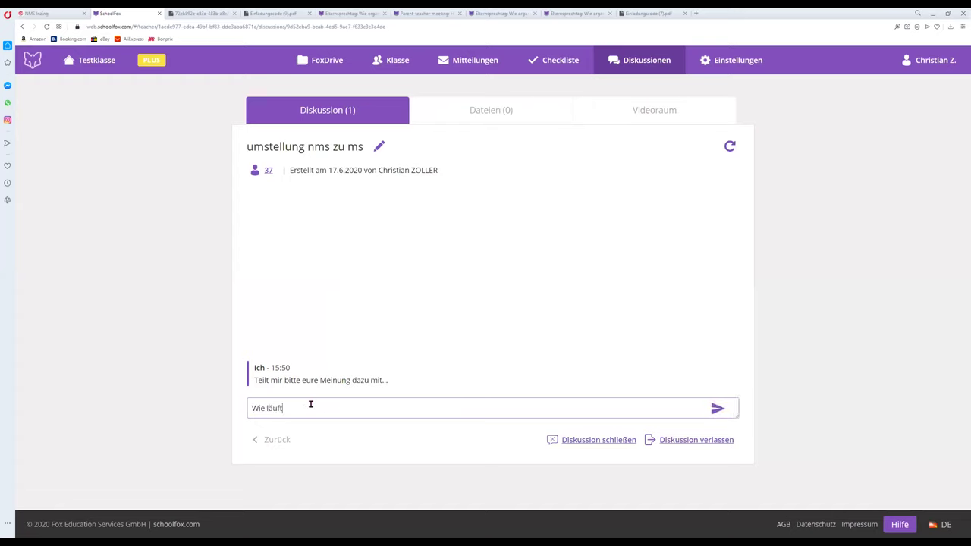
pyautogui.write(' denn das mit den gymnasialen Gruppe')
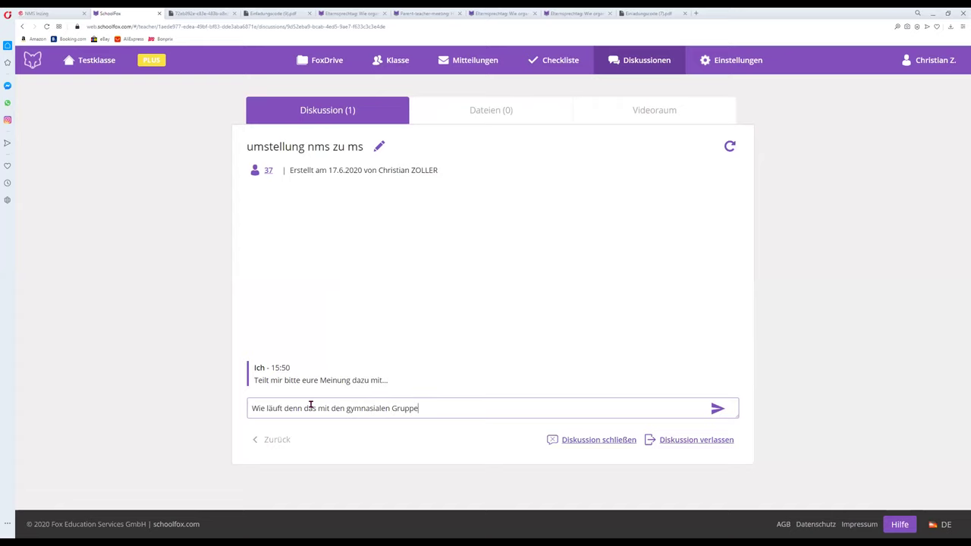
pyautogui.write('n eigentlich')
pyautogui.click(716, 409)
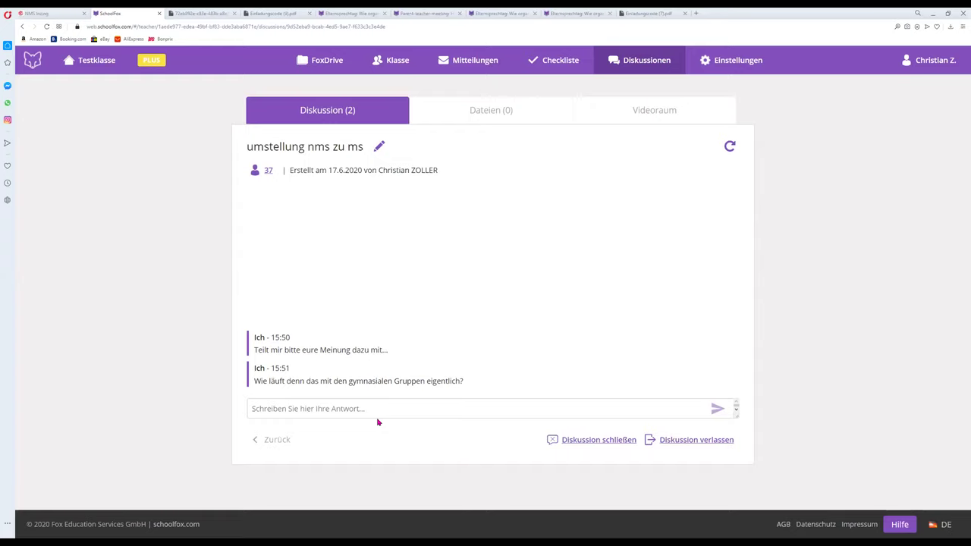
# View the discussion's file area and its video room.
pyautogui.click(490, 112)
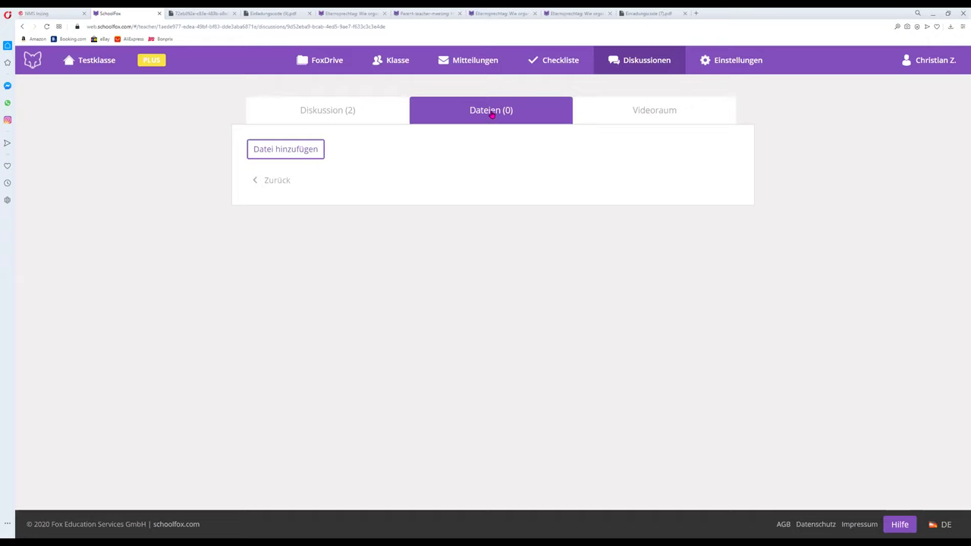
pyautogui.click(645, 110)
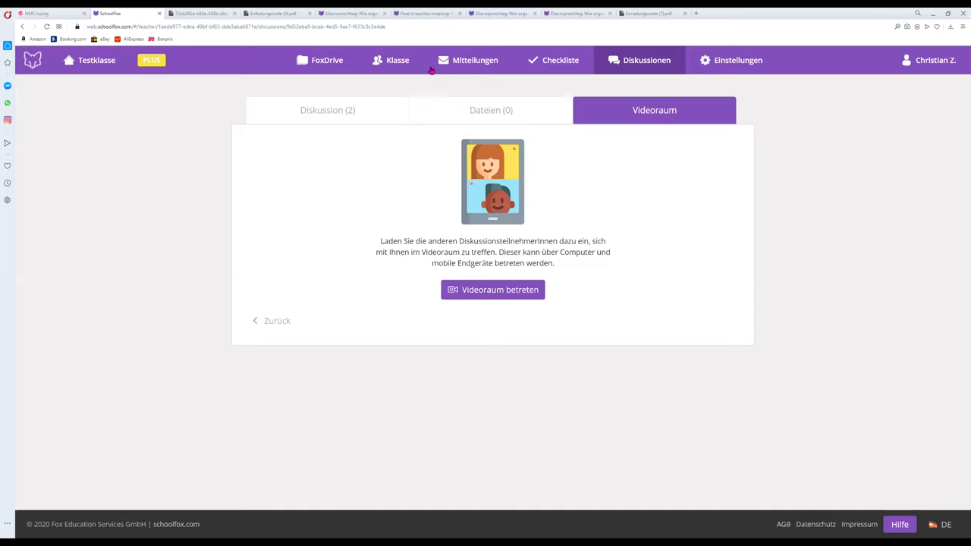
pyautogui.click(341, 112)
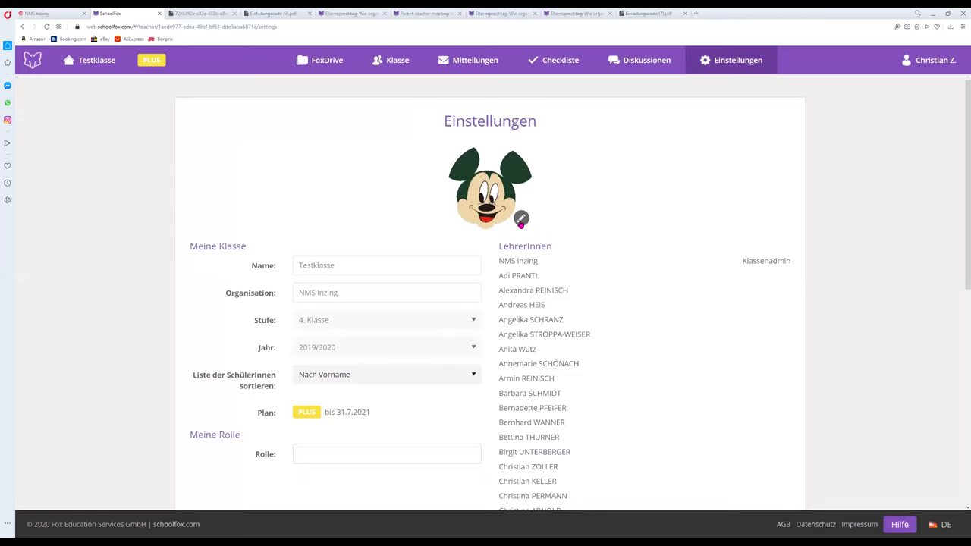
pyautogui.click(521, 219)
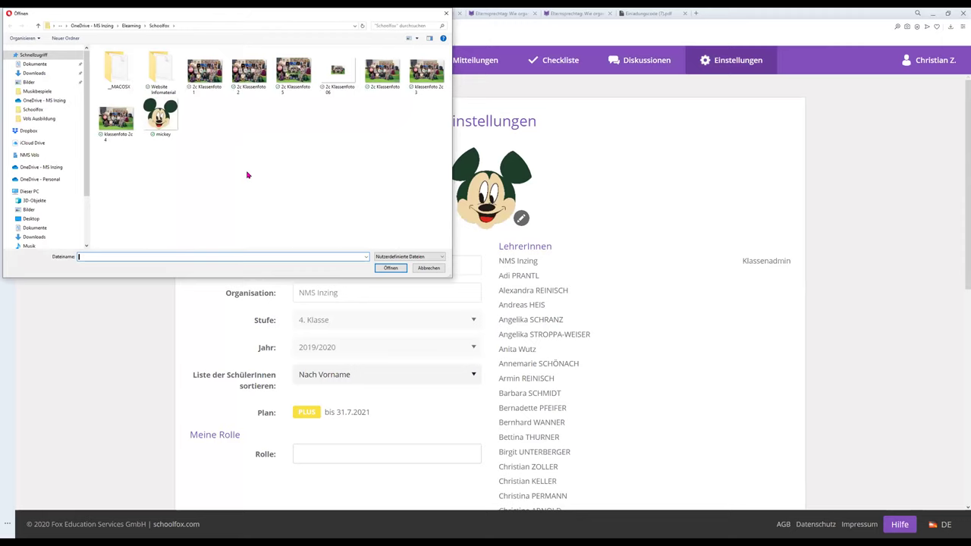
pyautogui.click(205, 70)
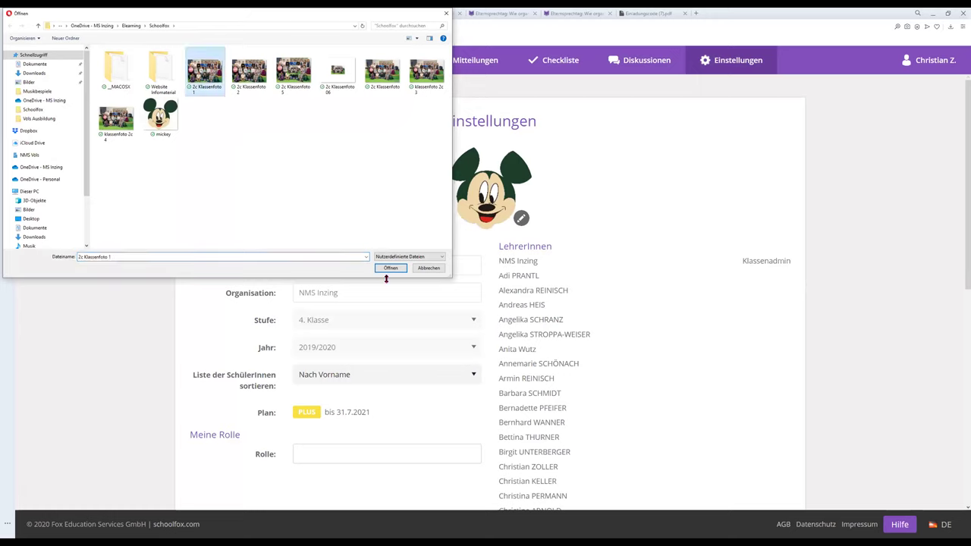
pyautogui.click(334, 75)
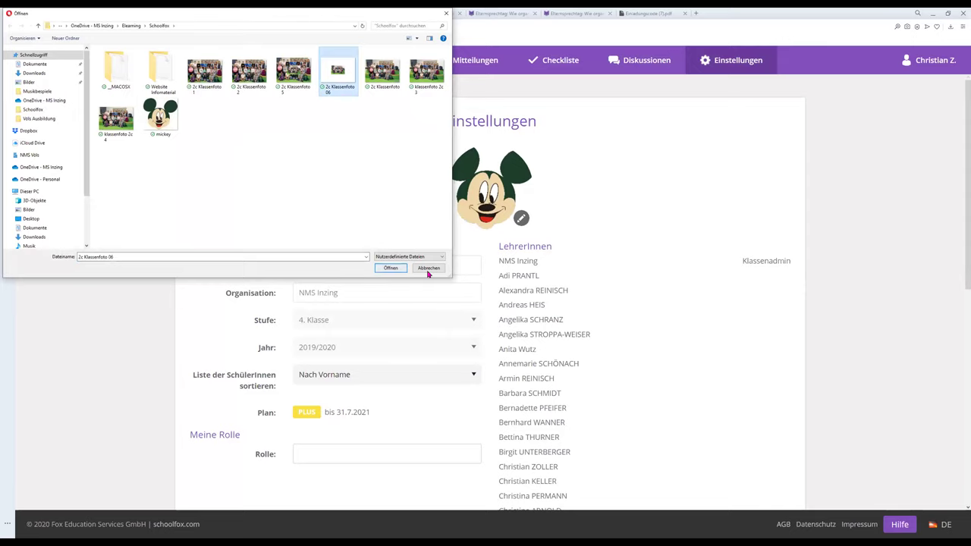
pyautogui.press('Escape')
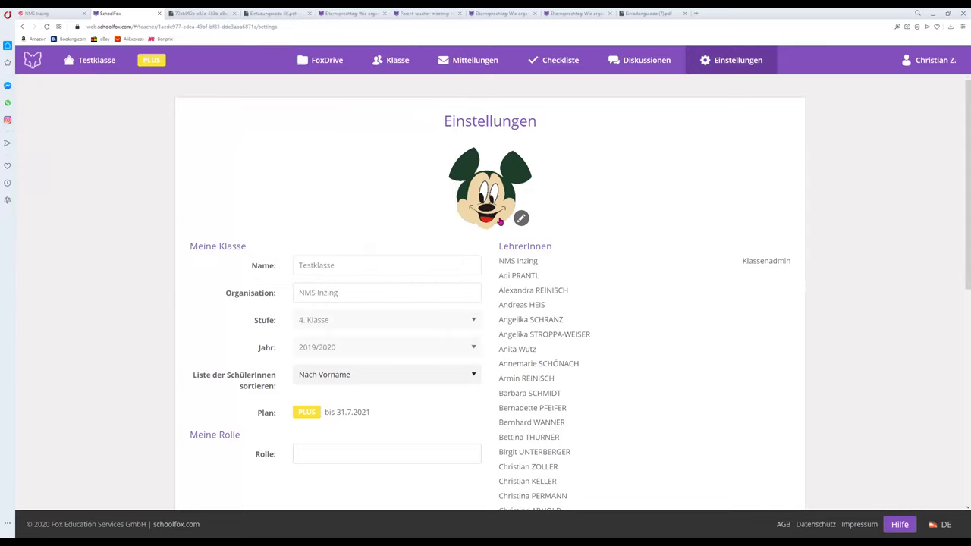
# Set the class's student list sorting to "Nach Nachname" and enter "KV" as the teacher's own role.
pyautogui.scroll(-1, 251, 239)
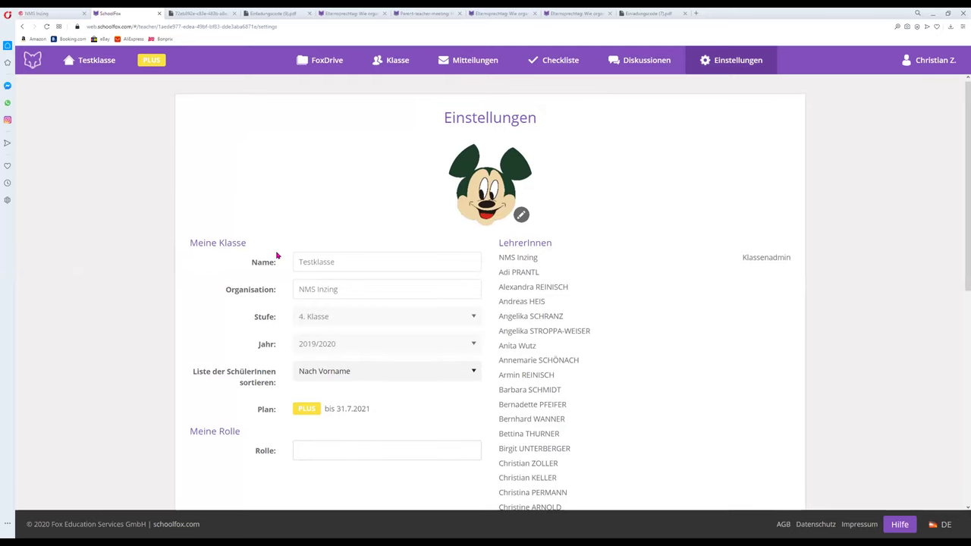
pyautogui.scroll(-1, 302, 204)
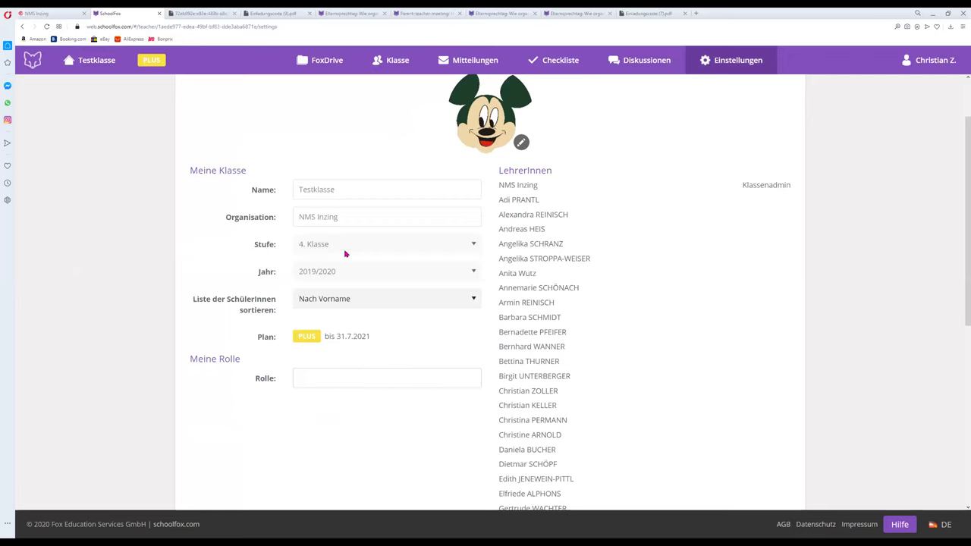
pyautogui.click(358, 303)
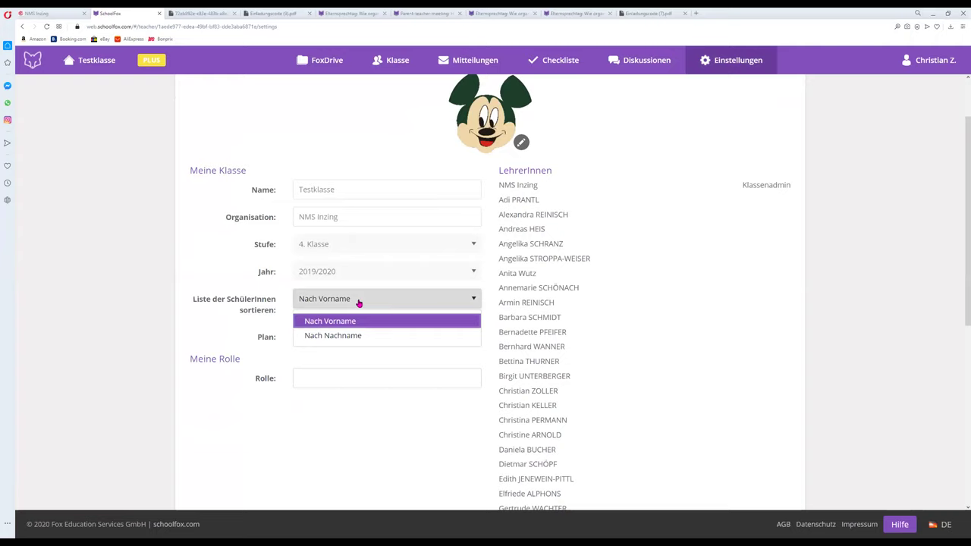
pyautogui.click(353, 336)
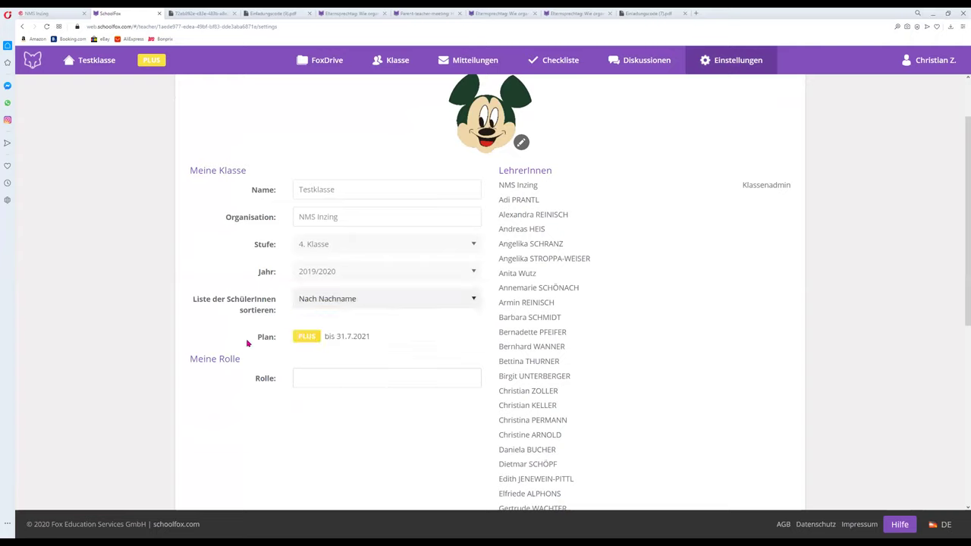
pyautogui.click(312, 376)
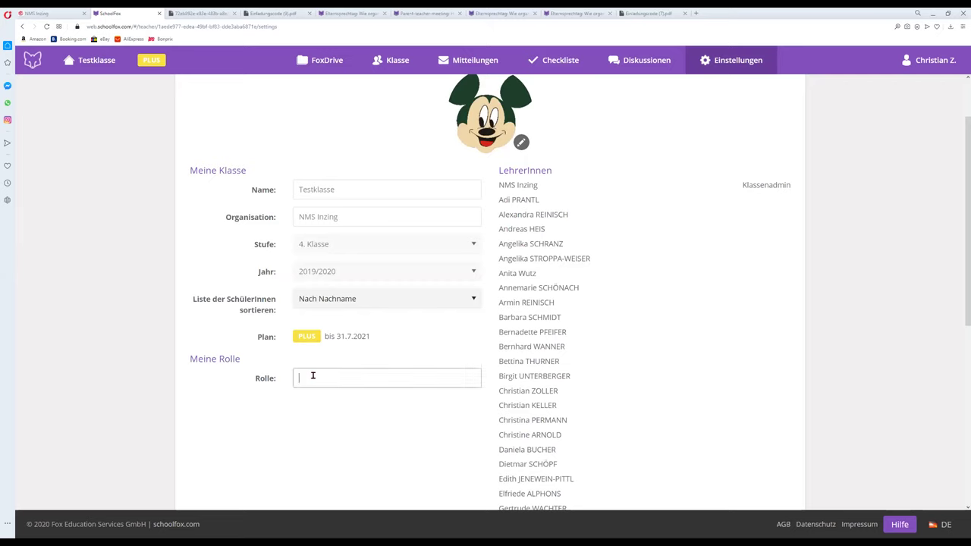
pyautogui.write('KK')
pyautogui.press('BackSpace')
pyautogui.write('V')
# Review the teacher list with its class admin and the message archiving section, and save the class settings.
pyautogui.moveTo(746, 168); pyautogui.dragTo(729, 199)
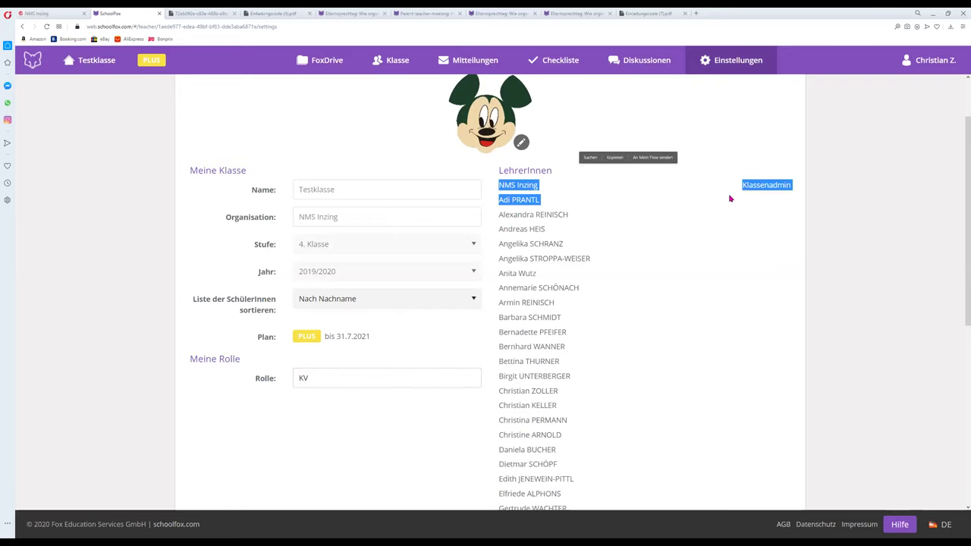
pyautogui.click(566, 323)
pyautogui.scroll(-5, 567, 325)
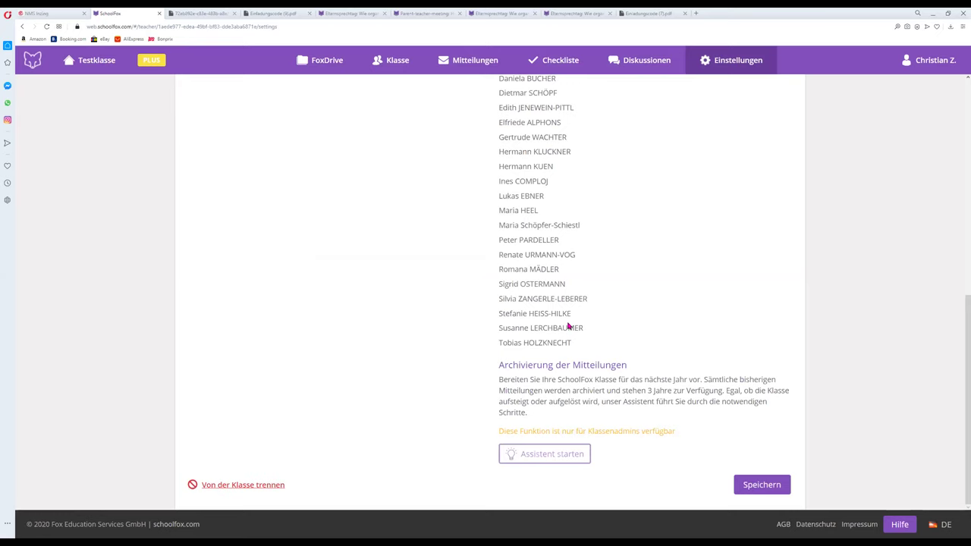
pyautogui.scroll(7, 568, 326)
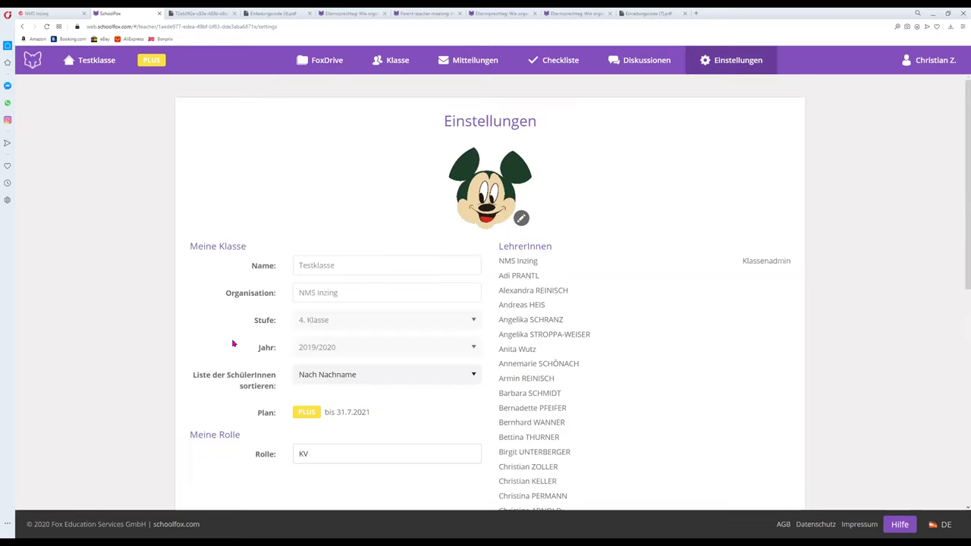
pyautogui.scroll(-5, 234, 342)
pyautogui.scroll(-1, 437, 501)
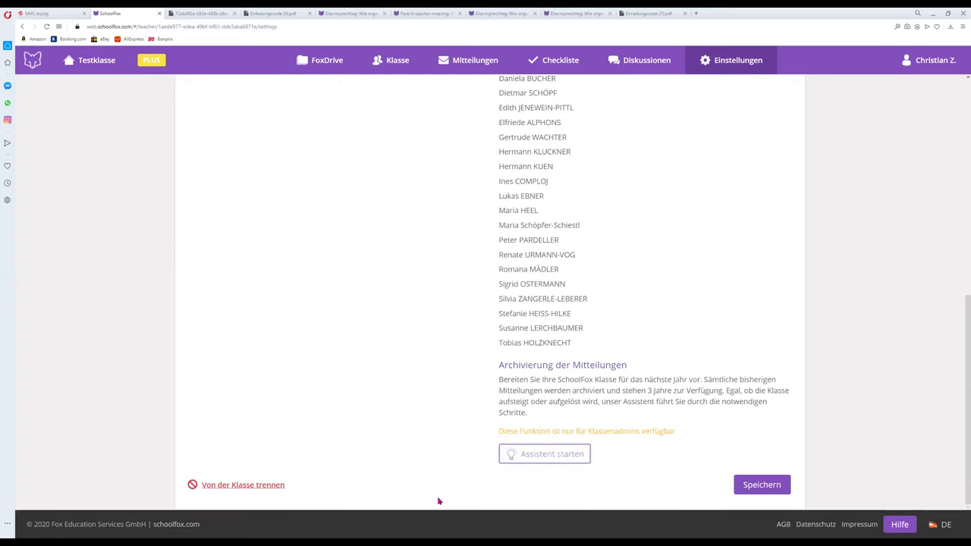
pyautogui.click(777, 492)
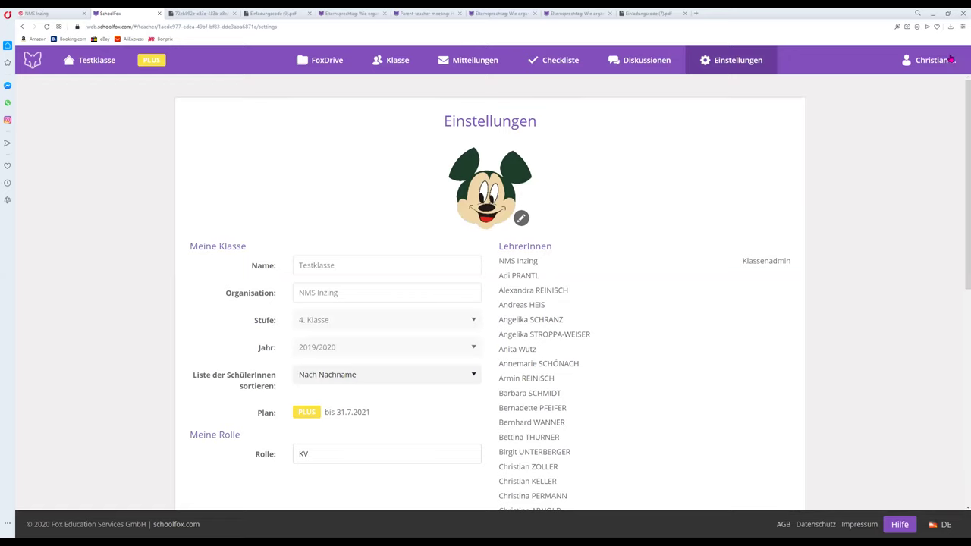
# Open the user's own profile and set the start of the push notification quiet hours to 13:30.
pyautogui.click(908, 87)
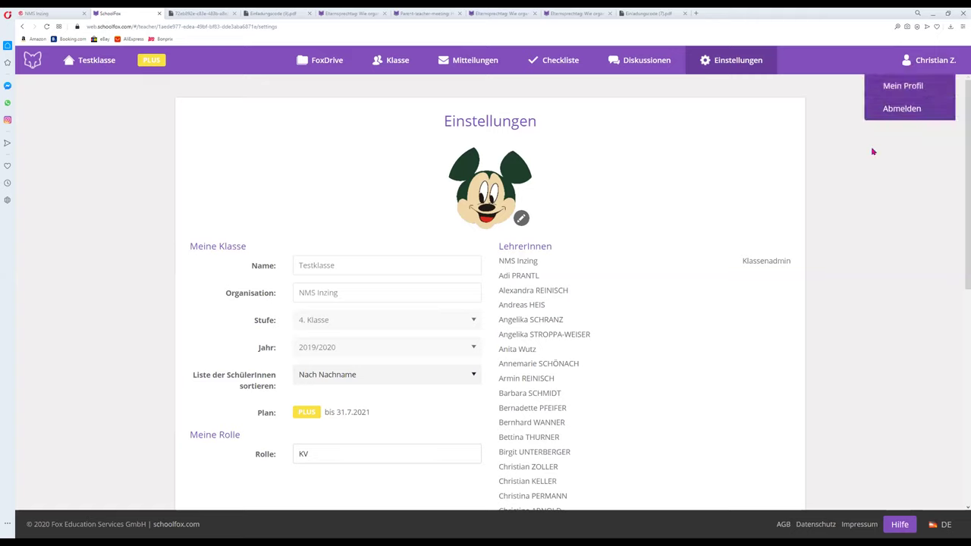
pyautogui.click(909, 86)
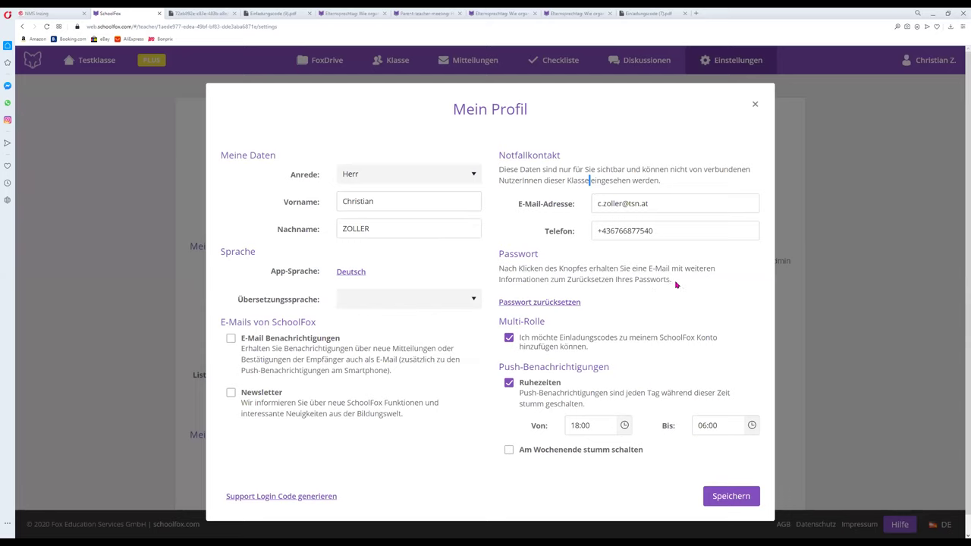
pyautogui.click(555, 302)
pyautogui.tripleClick(590, 367)
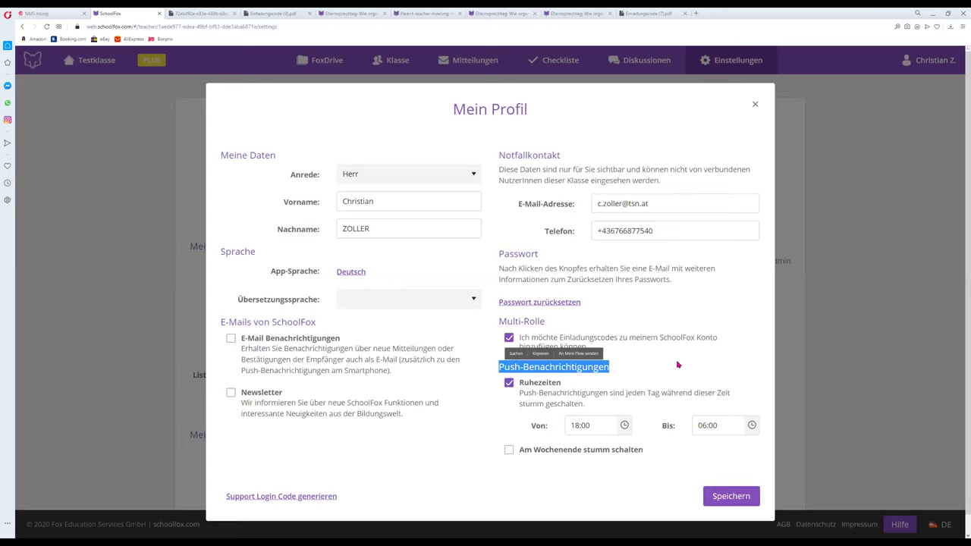
pyautogui.click(504, 402)
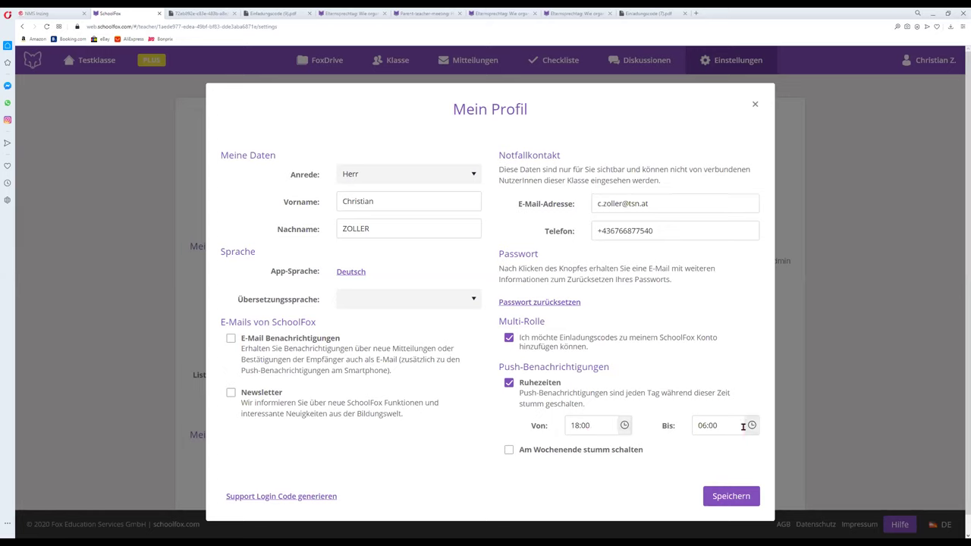
pyautogui.click(624, 427)
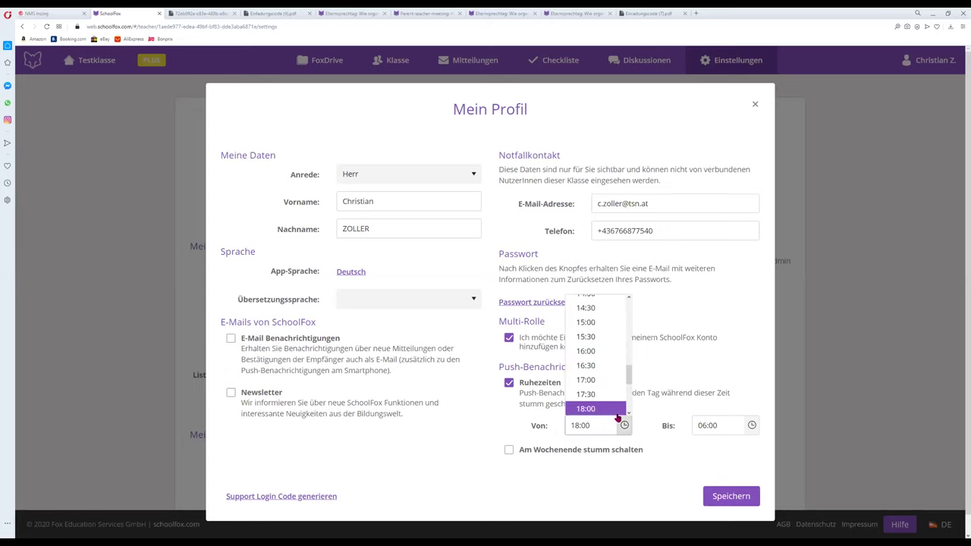
pyautogui.scroll(2, 597, 333)
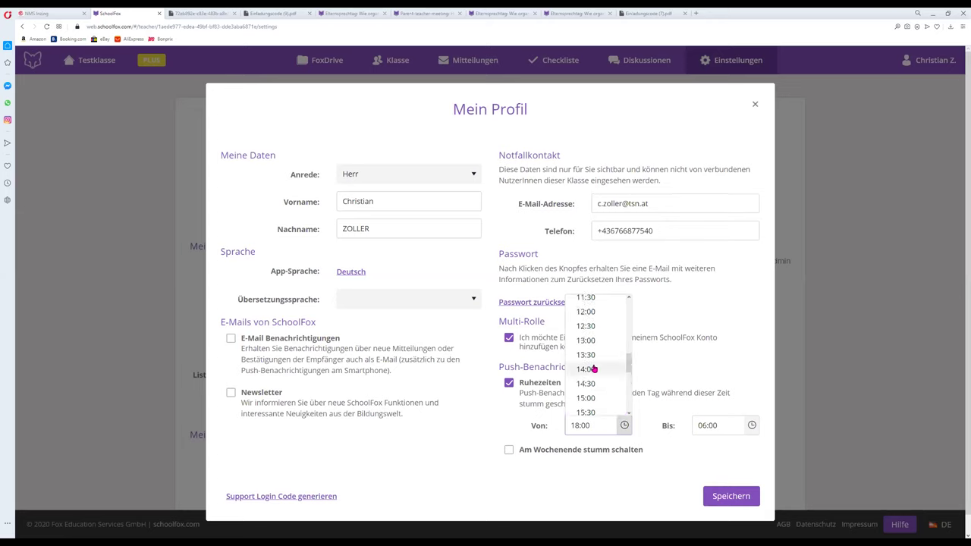
pyautogui.click(658, 453)
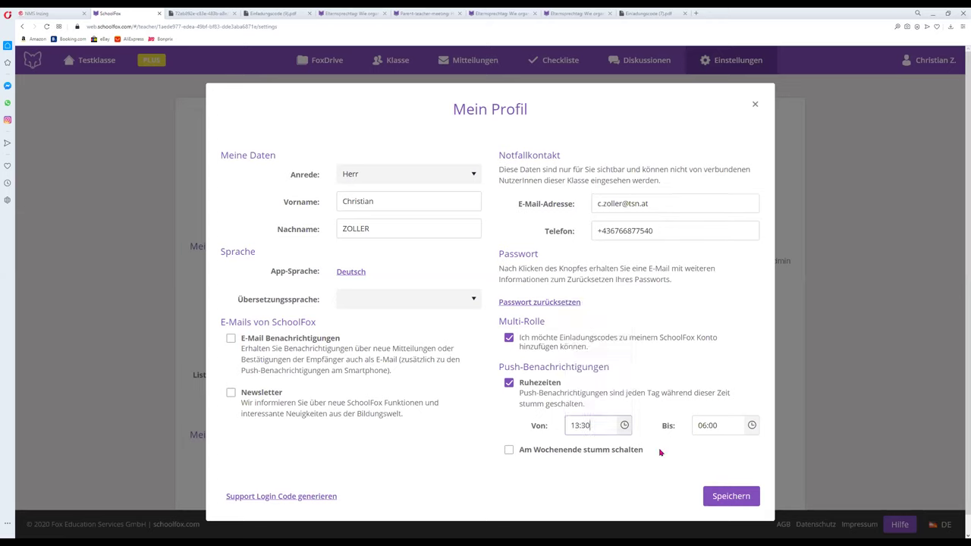
# Set the end of the quiet hours to 07:00 and mute push notifications at the weekend.
pyautogui.click(752, 426)
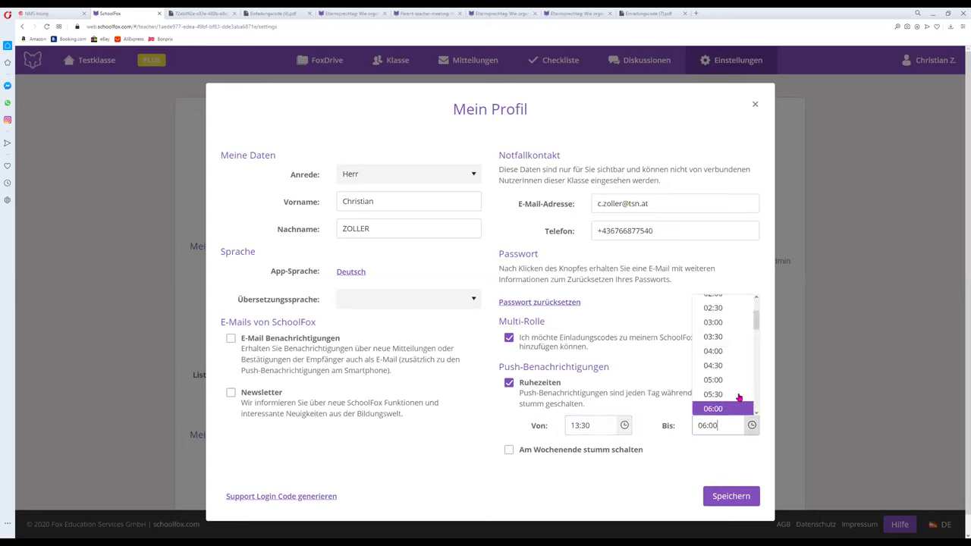
pyautogui.scroll(-2, 716, 378)
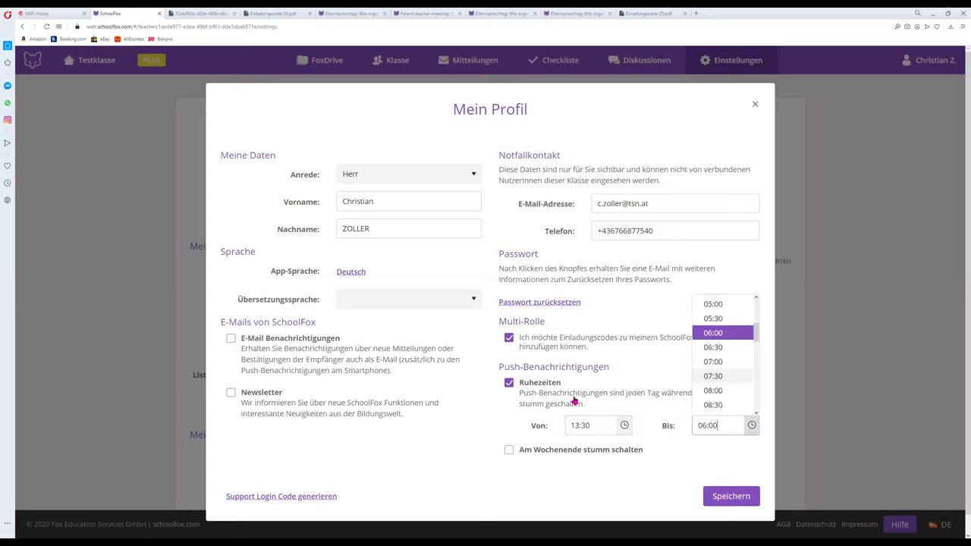
pyautogui.click(717, 377)
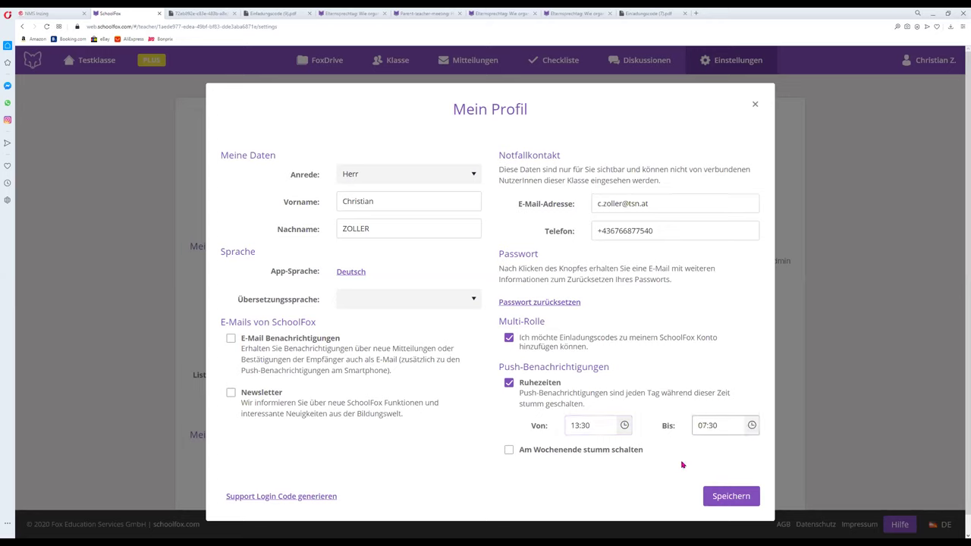
pyautogui.click(751, 426)
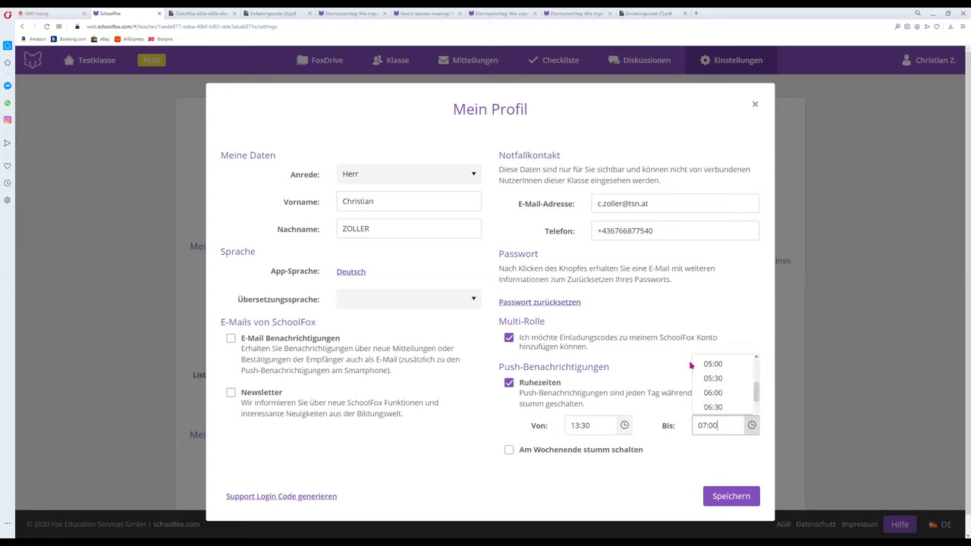
pyautogui.click(713, 381)
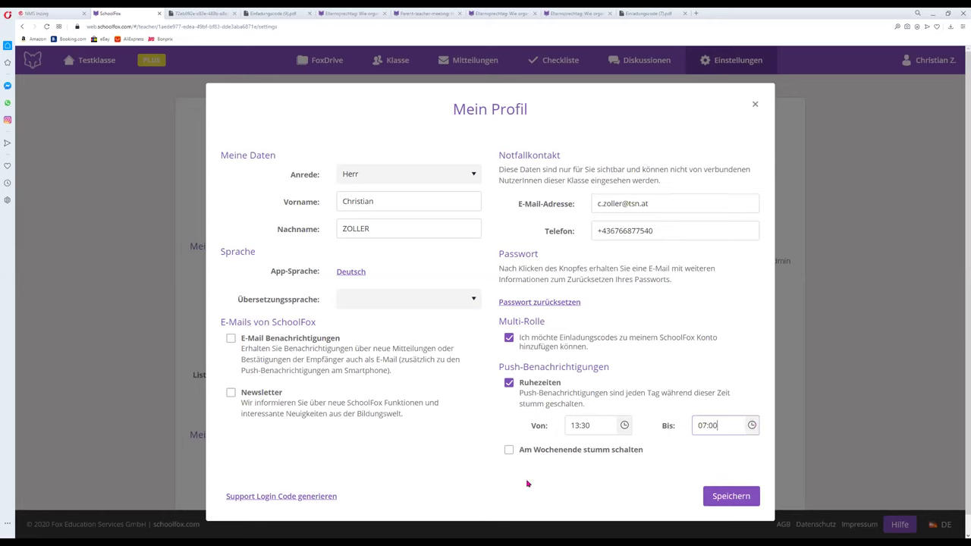
pyautogui.click(509, 452)
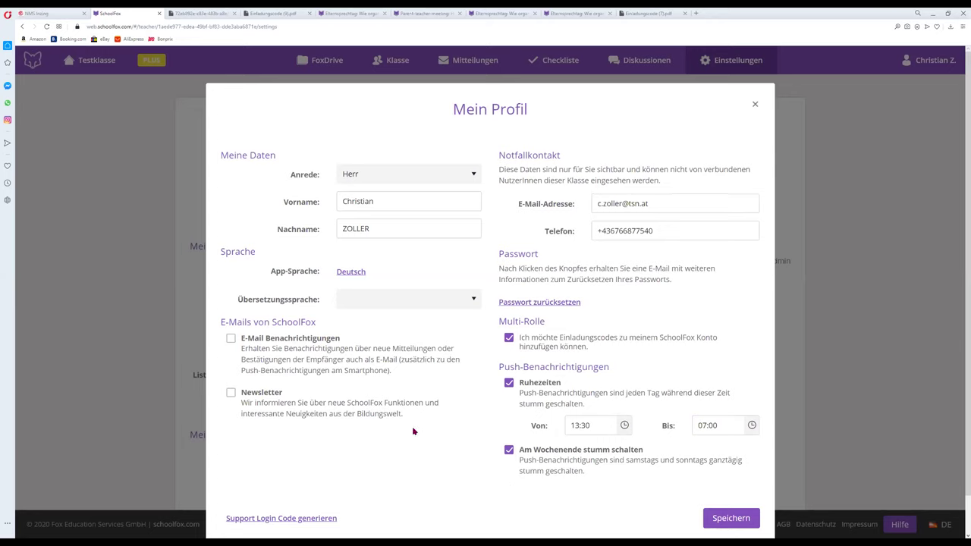
# Look through the available translation languages without choosing one, and save the profile changes.
pyautogui.click(475, 303)
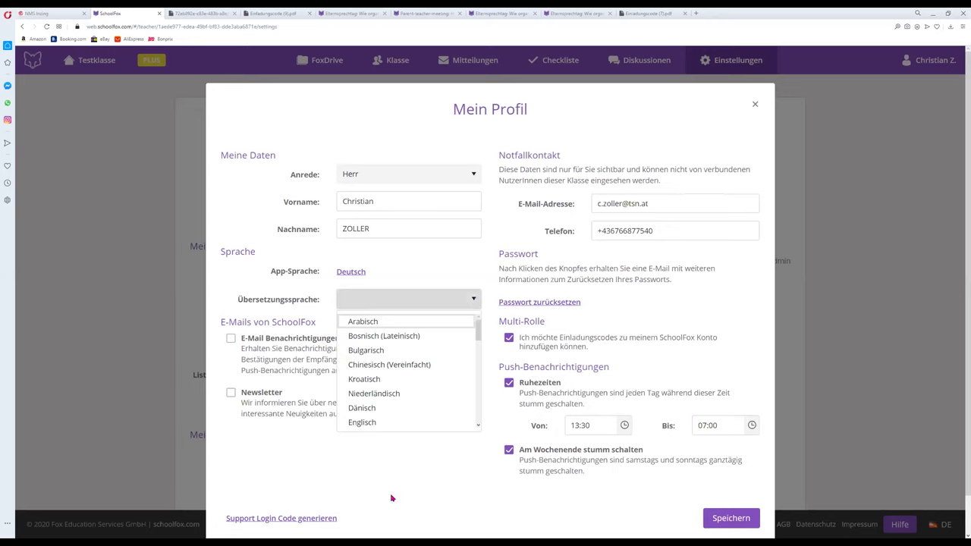
pyautogui.scroll(-3, 383, 414)
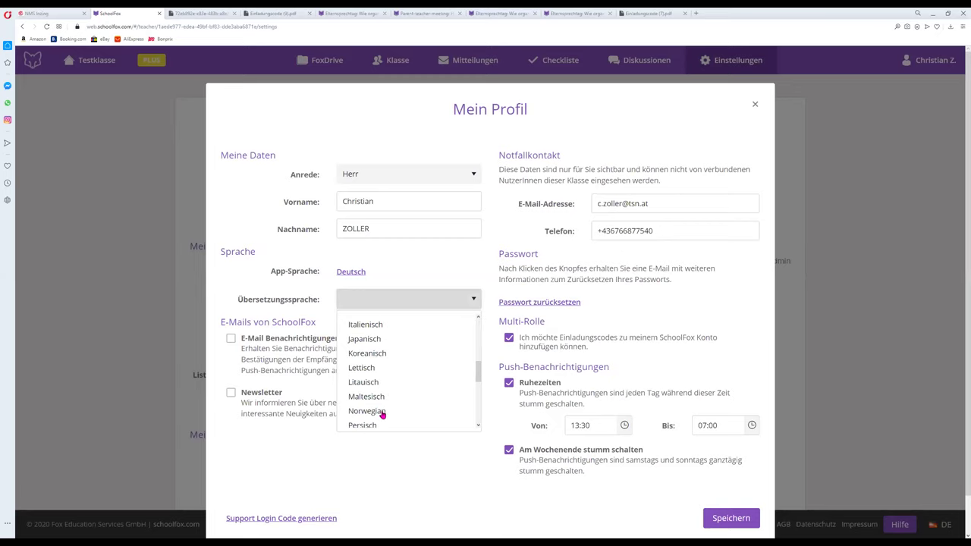
pyautogui.scroll(2, 383, 414)
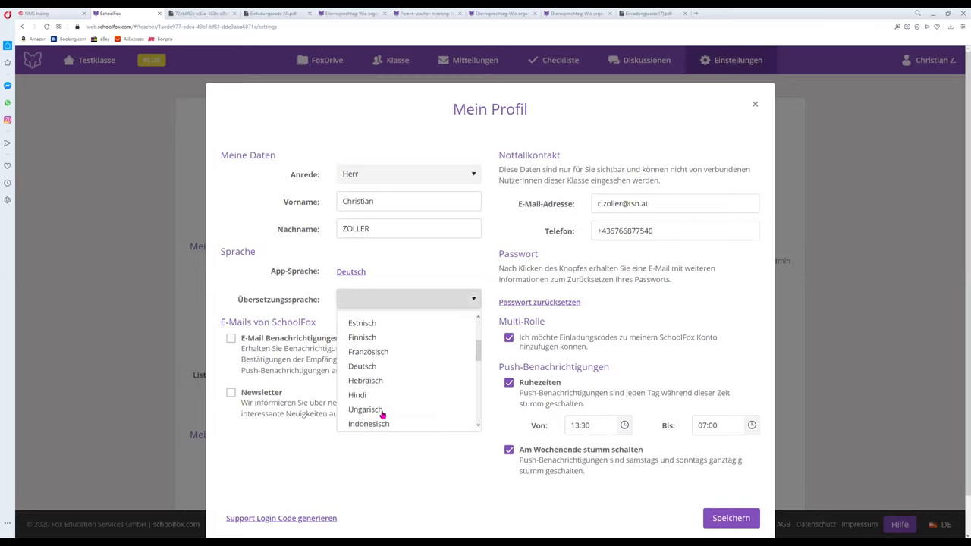
pyautogui.scroll(2, 382, 414)
pyautogui.scroll(-4, 382, 415)
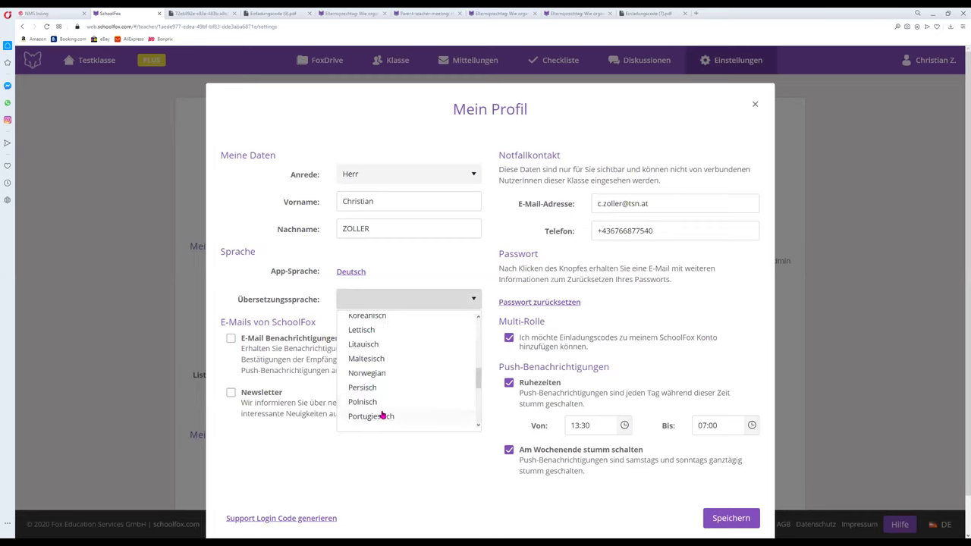
pyautogui.scroll(-3, 382, 415)
pyautogui.click(366, 463)
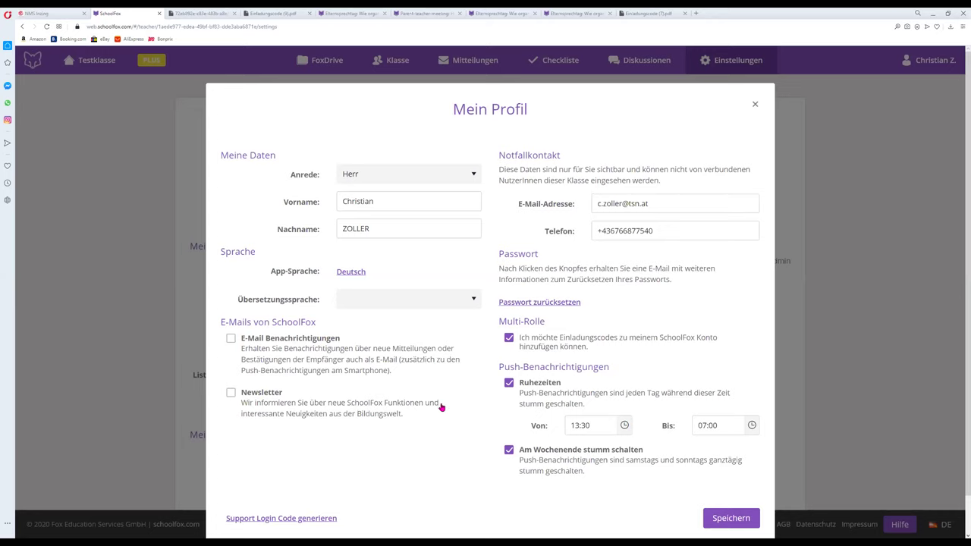
pyautogui.click(736, 522)
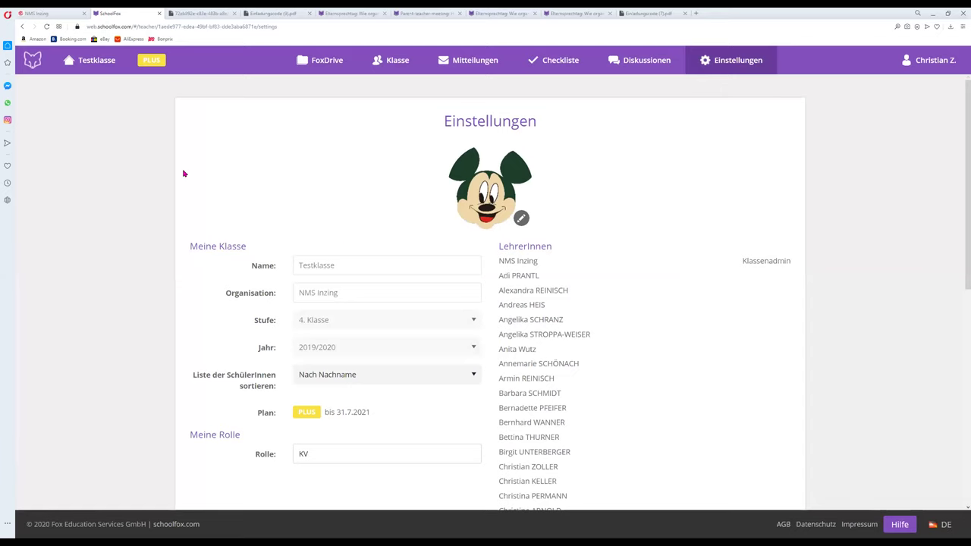
pyautogui.scroll(-1, 319, 231)
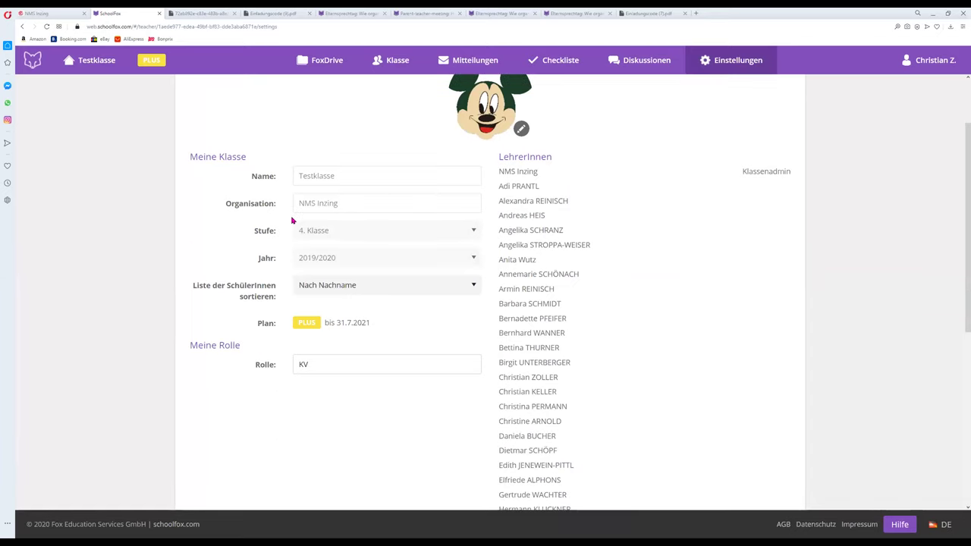
# Return to the class overview, look through the list of classes and open Testklasse.
pyautogui.scroll(1, 178, 159)
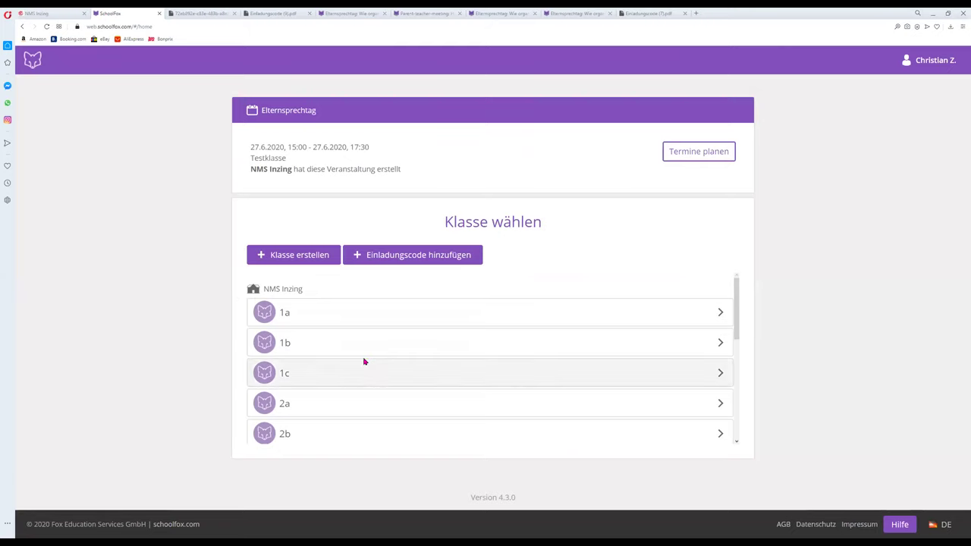
pyautogui.scroll(-2, 364, 362)
pyautogui.scroll(2, 363, 362)
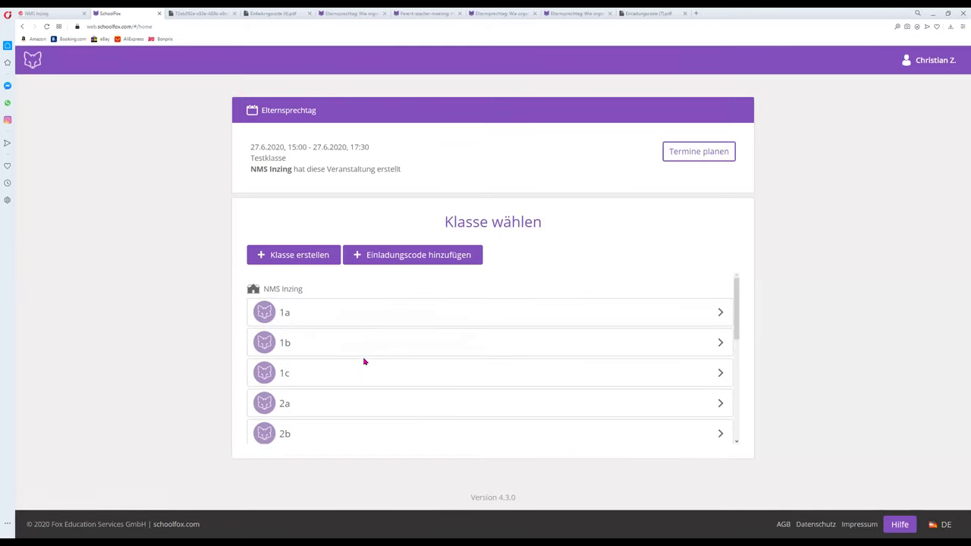
pyautogui.scroll(-3, 364, 362)
pyautogui.scroll(4, 363, 357)
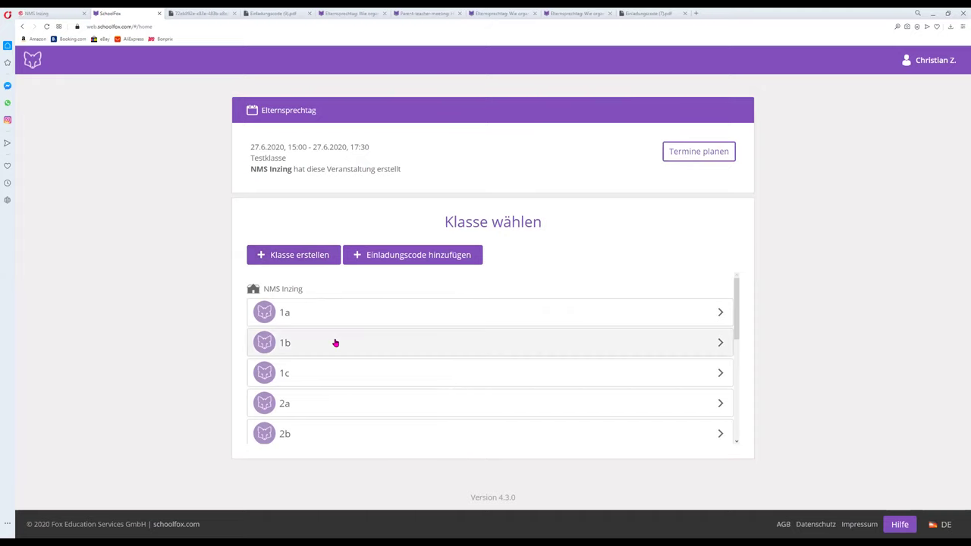
pyautogui.scroll(-5, 337, 379)
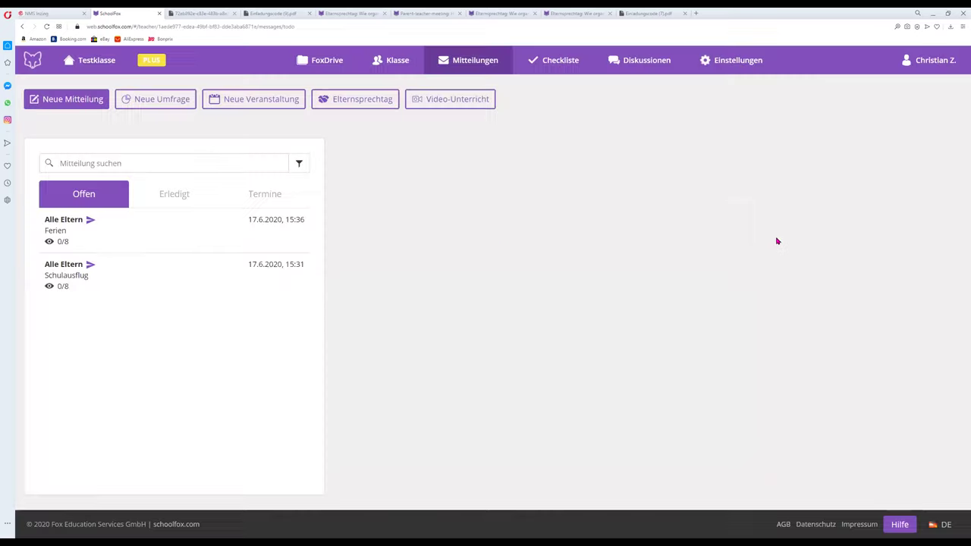
# View Testklasse's class settings, cancel choosing a file for the class picture and return to the class overview.
pyautogui.click(748, 65)
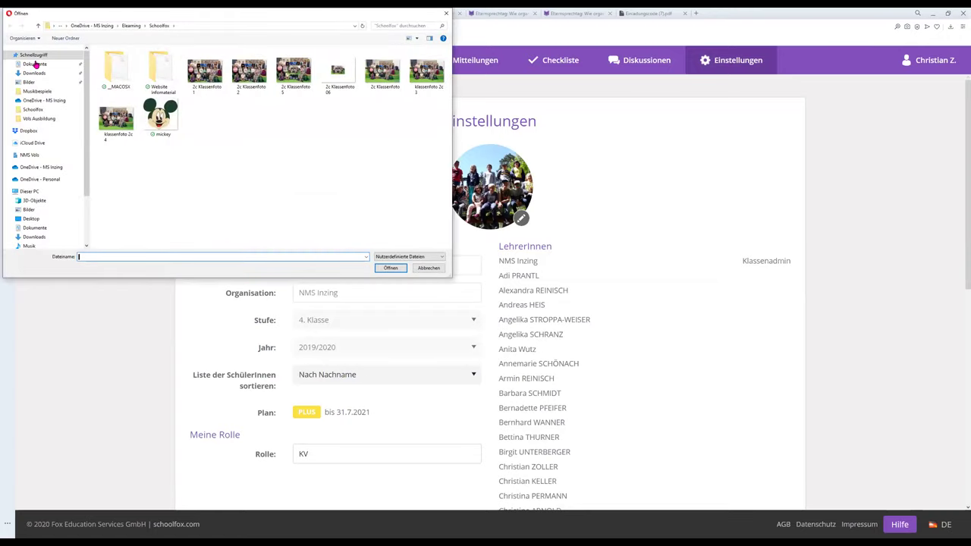
pyautogui.press('Escape')
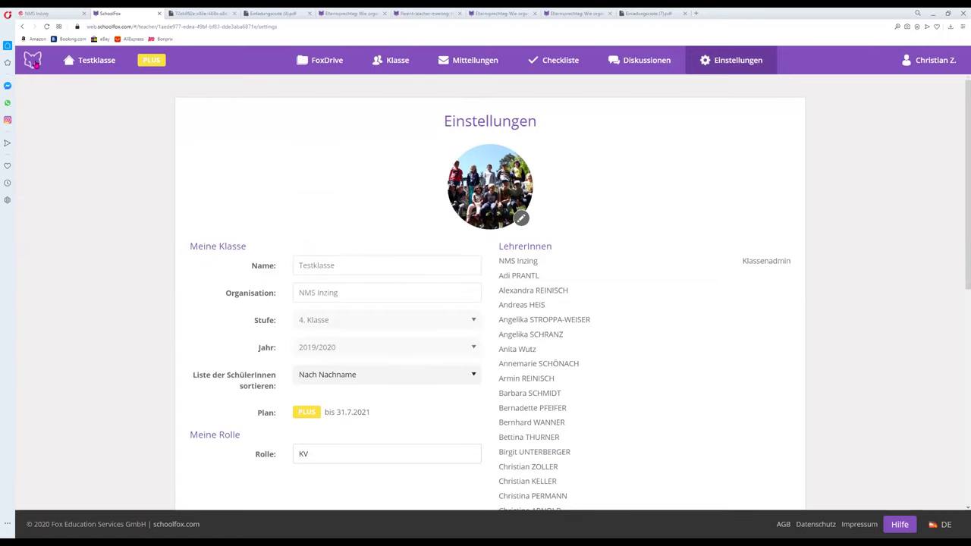
pyautogui.click(33, 62)
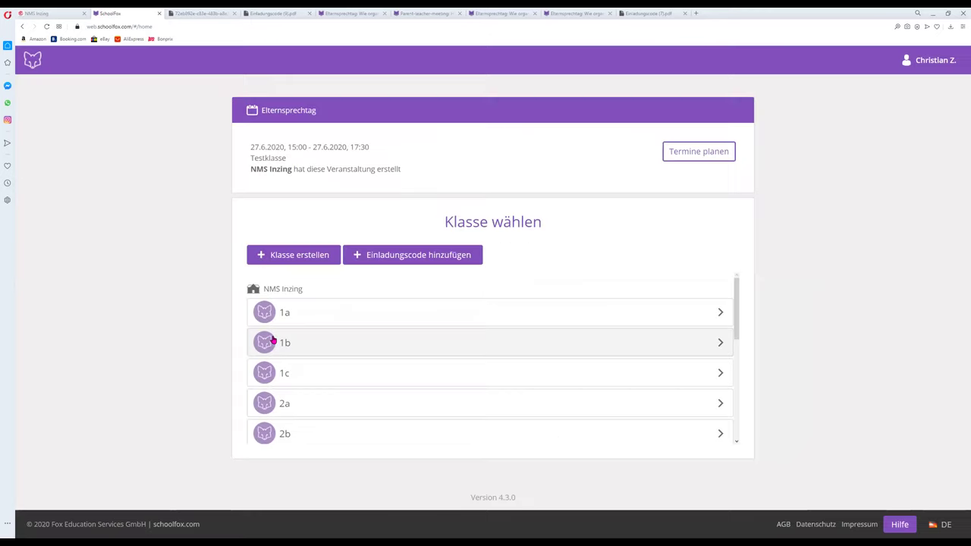
# Find class 2c in the class list, open it and look through its student list.
pyautogui.scroll(-3, 373, 386)
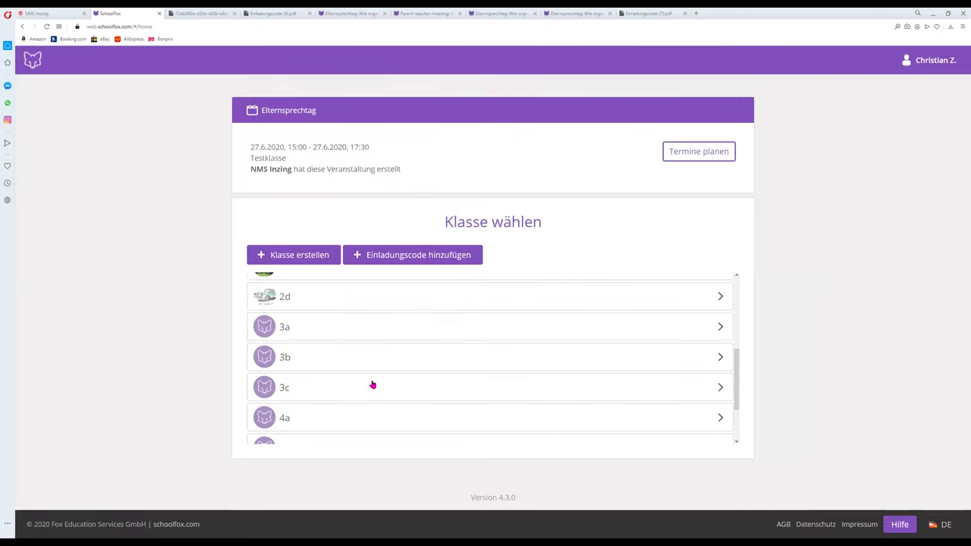
pyautogui.scroll(-2, 372, 385)
pyautogui.scroll(3, 373, 385)
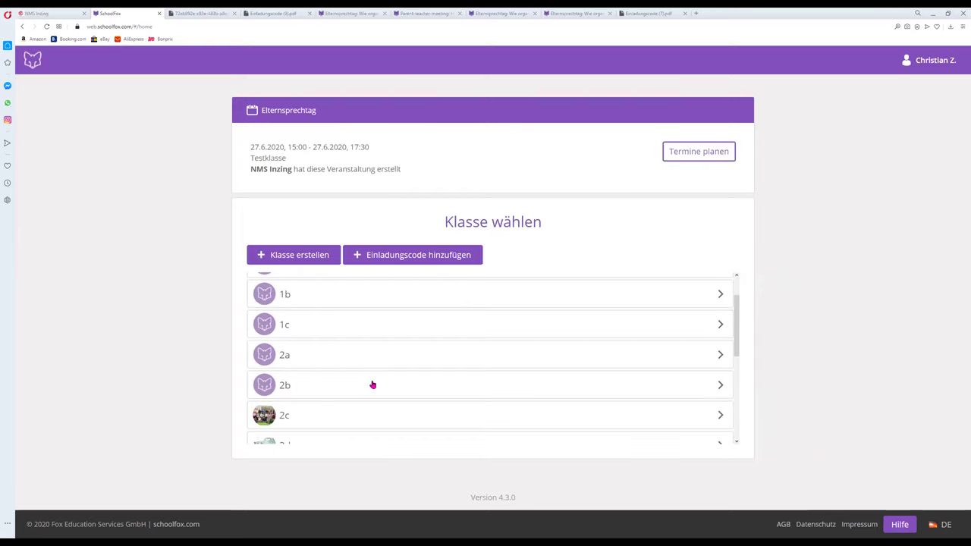
pyautogui.scroll(-1, 372, 385)
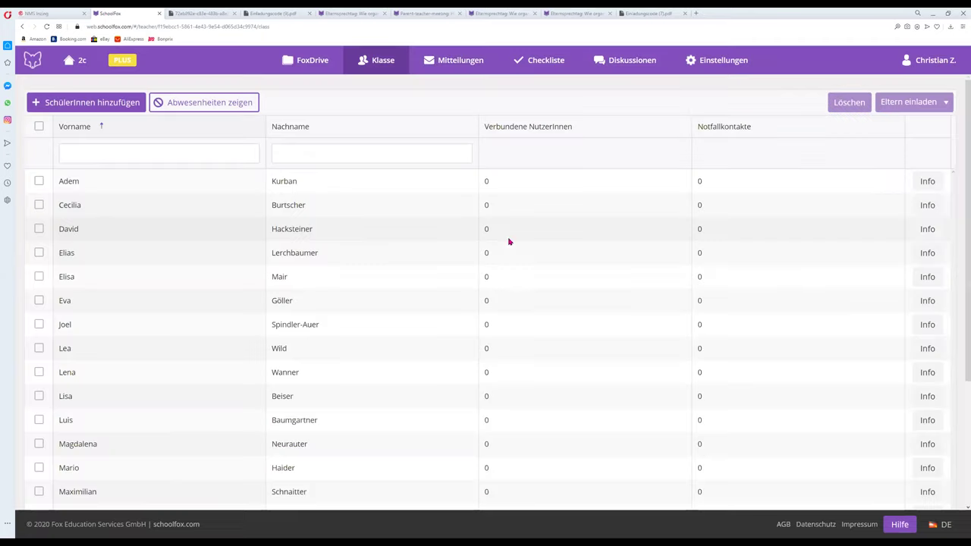
pyautogui.scroll(-3, 123, 314)
pyautogui.scroll(3, 129, 314)
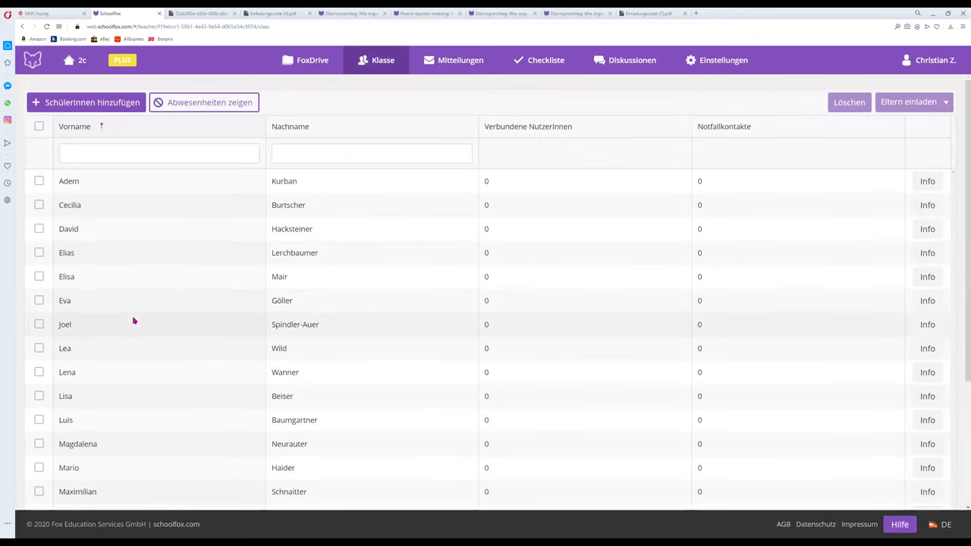
# Select all students of class 2c and download the individual invitation codes for their parents.
pyautogui.click(39, 126)
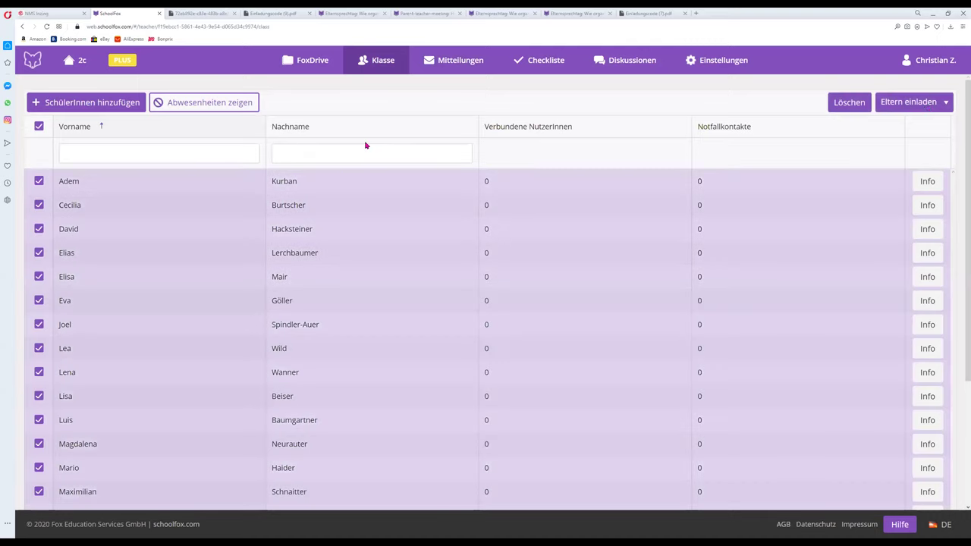
pyautogui.click(938, 106)
pyautogui.click(335, 214)
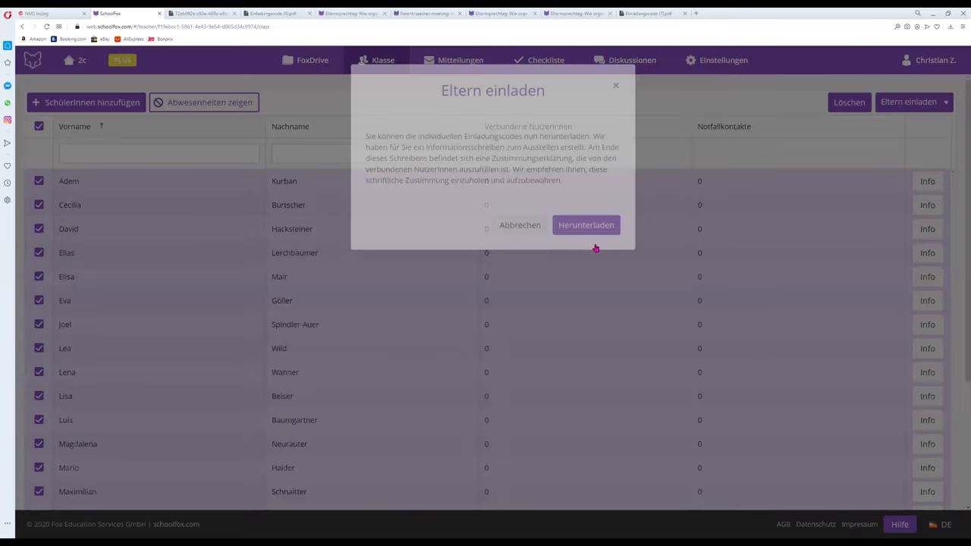
pyautogui.click(585, 243)
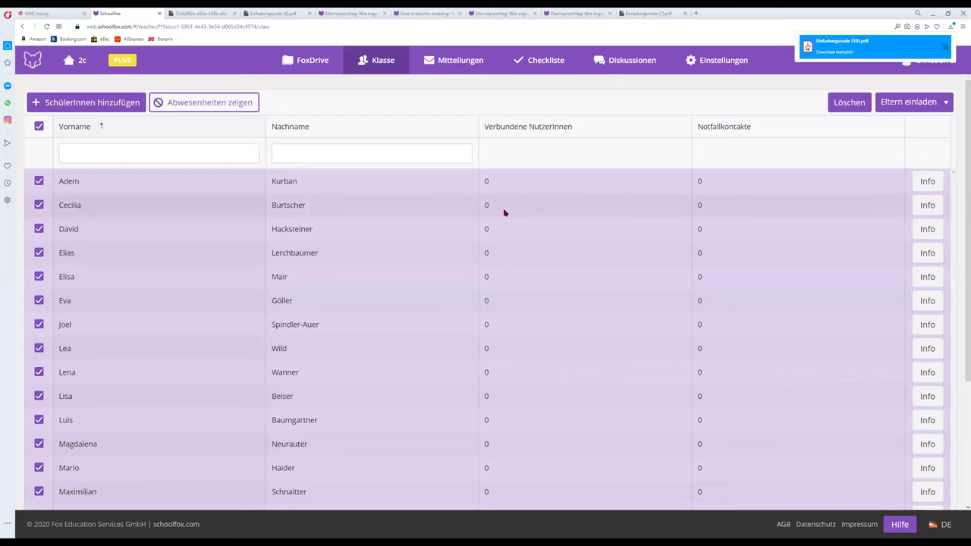
# Open the downloaded invitation code PDF and look through the individual letters to the parents.
pyautogui.click(859, 51)
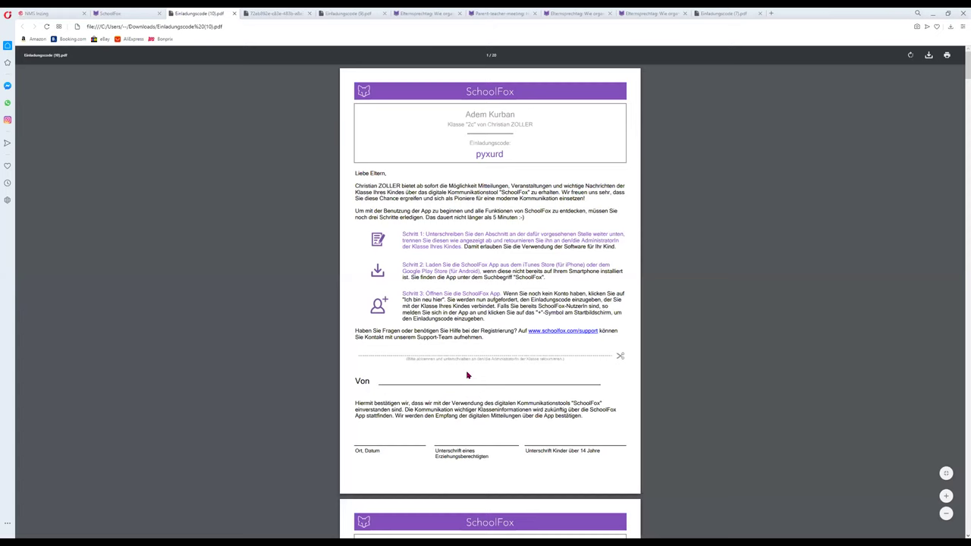
pyautogui.scroll(-3, 467, 375)
pyautogui.scroll(-7, 466, 371)
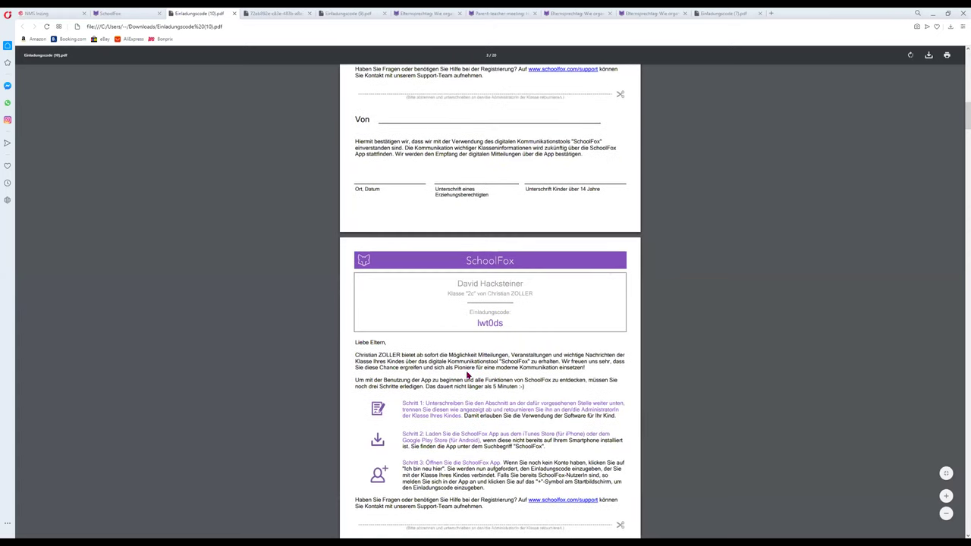
pyautogui.scroll(-5, 468, 375)
pyautogui.scroll(-2, 467, 374)
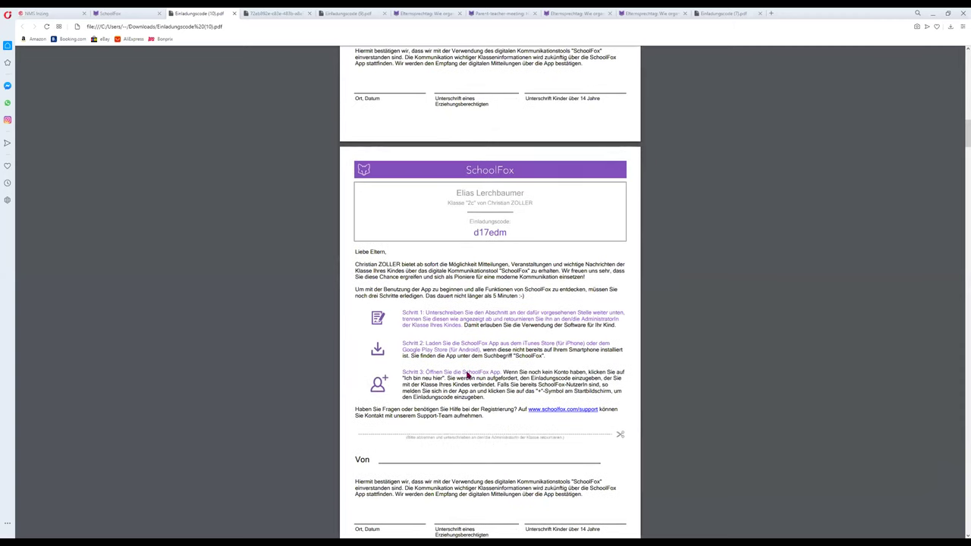
pyautogui.scroll(-7, 468, 375)
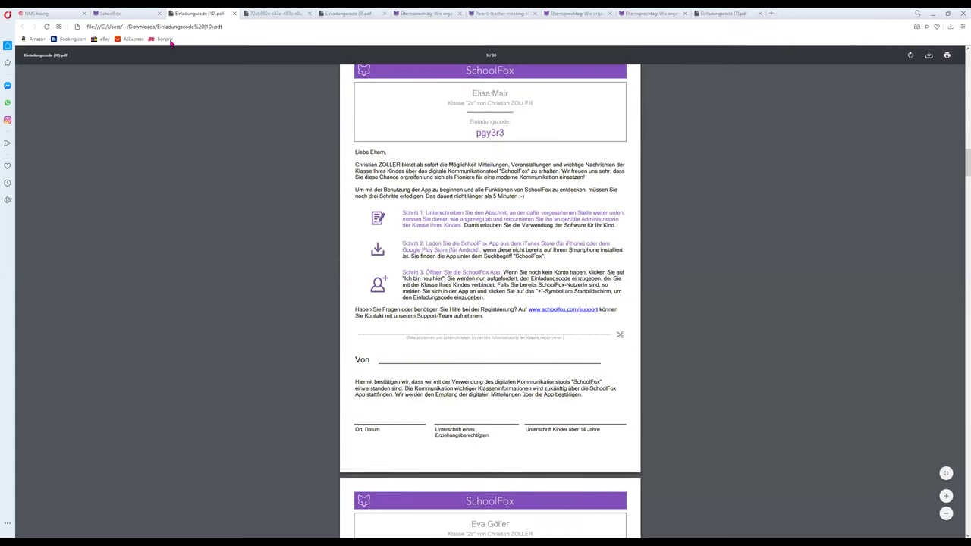
# Switch back to SchoolFox and open the message "Wichtiges zum Schulende" among class 2c's open messages.
pyautogui.hotkey('ctrl', 'shift', 'Tab')
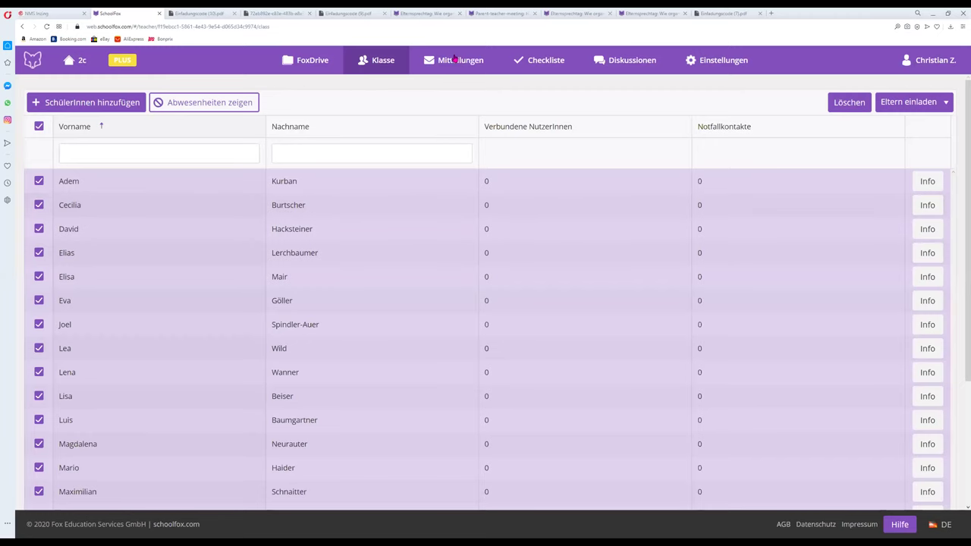
pyautogui.click(82, 127)
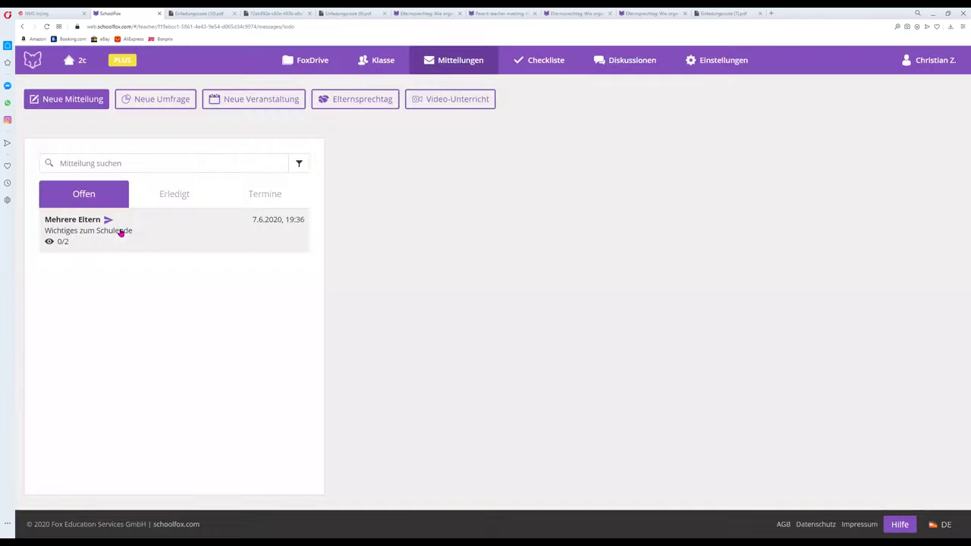
pyautogui.click(160, 236)
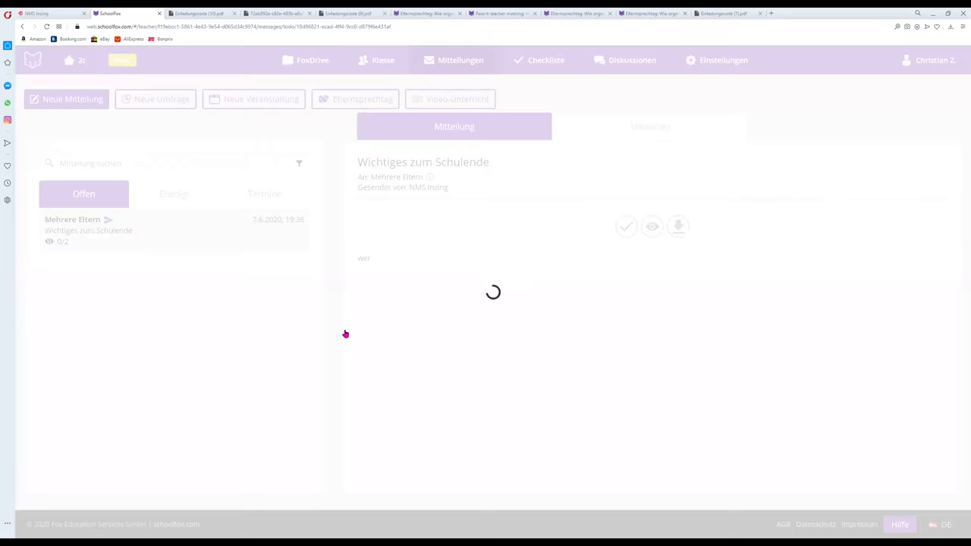
# Return to the class overview and find Testklasse at the end of the class list.
pyautogui.scroll(-5, 353, 394)
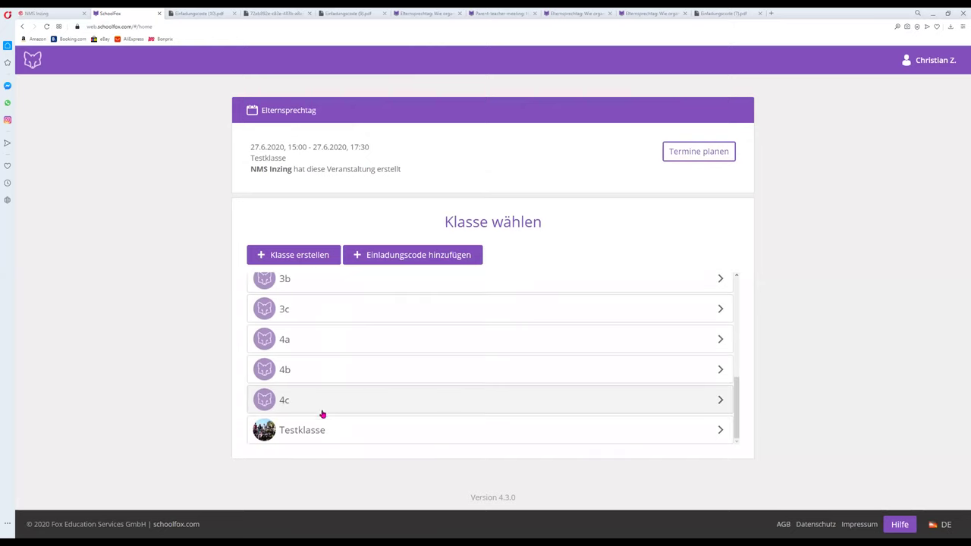